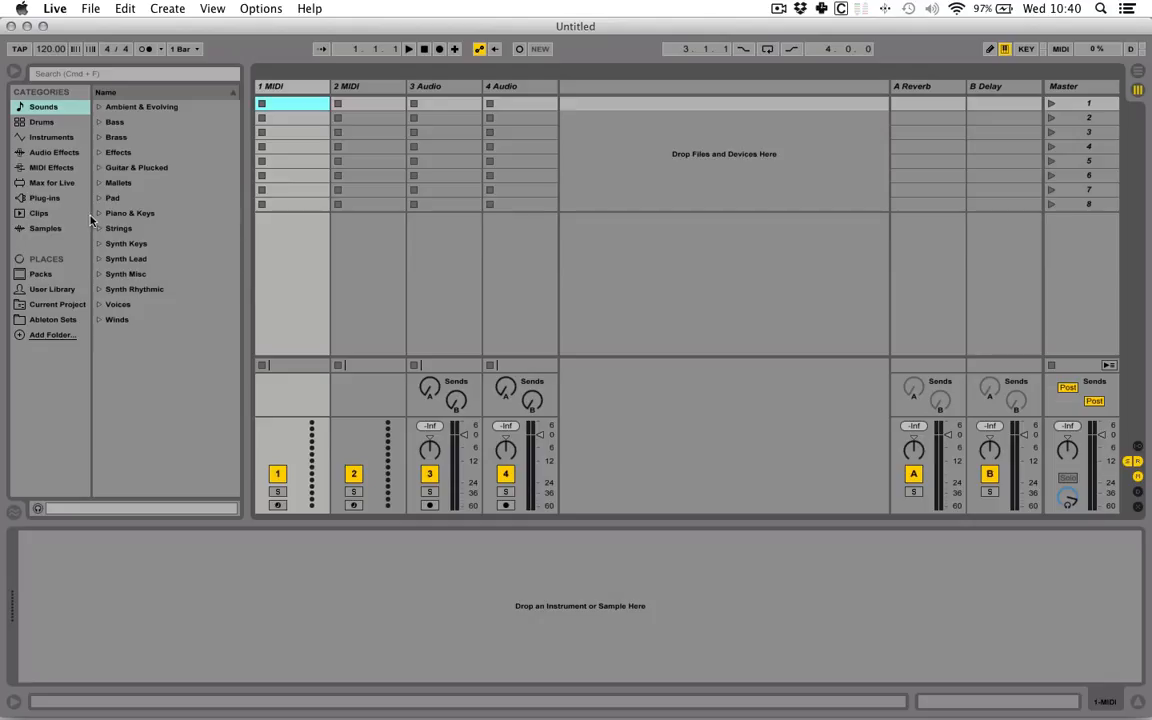
Widen the browser's category column slightly
{"action": "left_click_drag", "start_coordinate": [90, 219], "coordinate": [101, 219]}
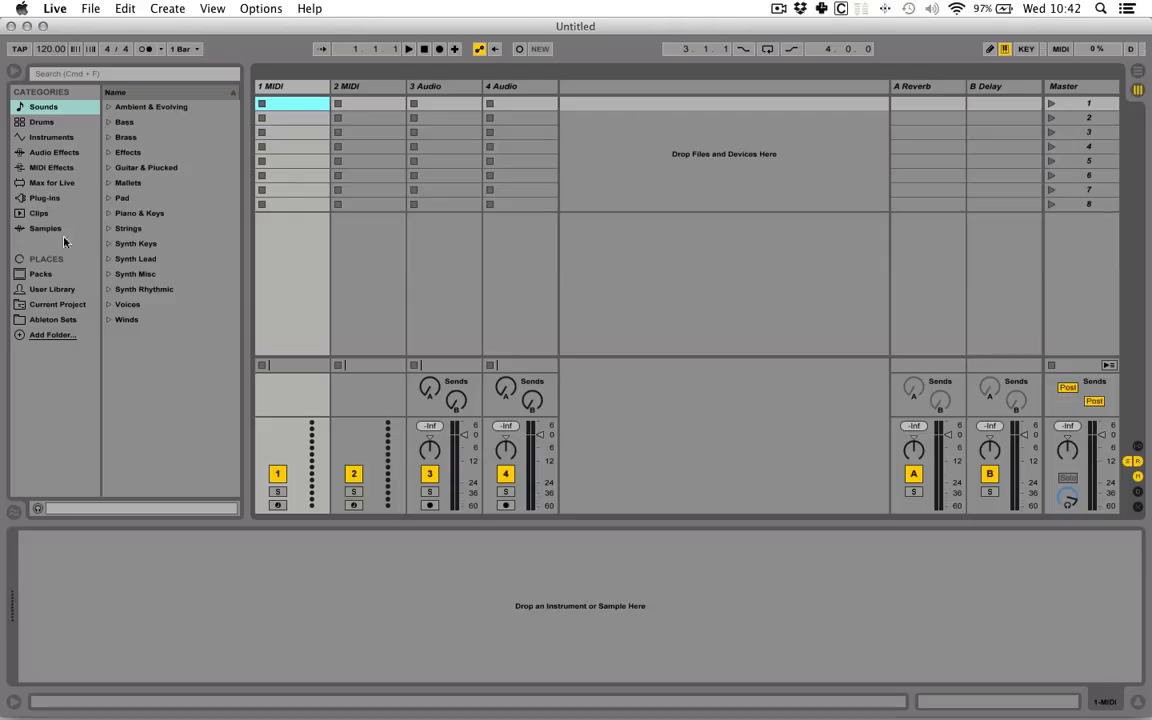
Load the Simpler instrument from the browser onto the 1 MIDI track
{"action": "left_click", "coordinate": [45, 198]}
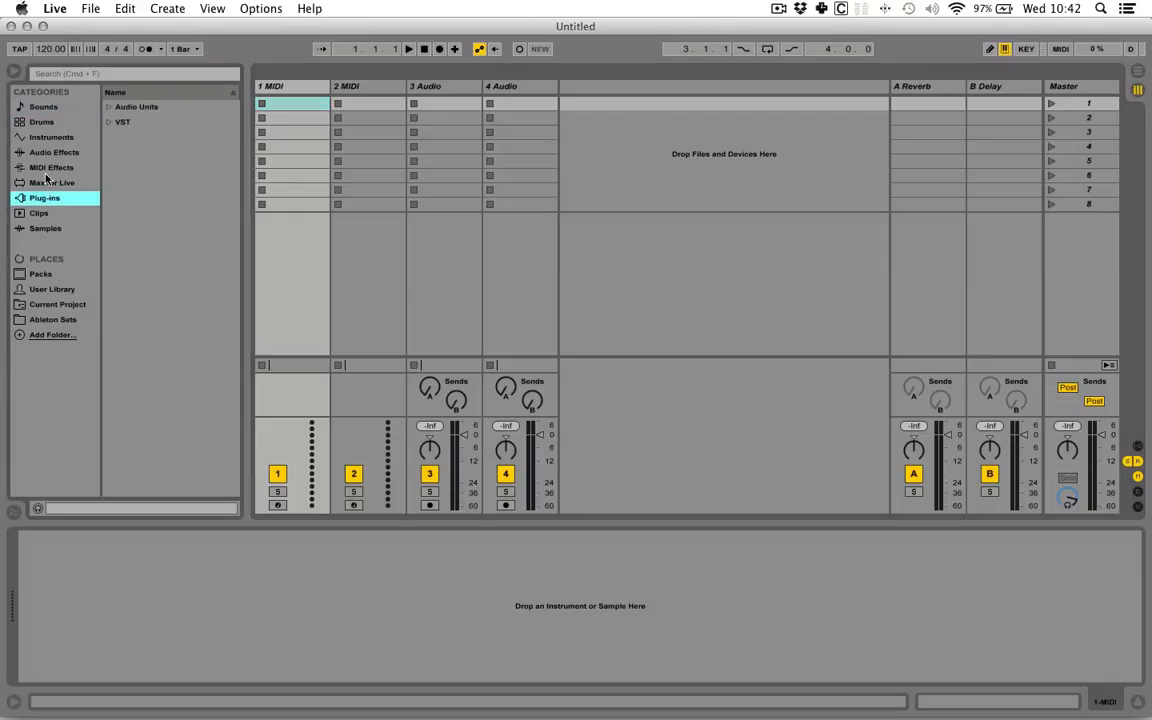
{"action": "left_click", "coordinate": [48, 134]}
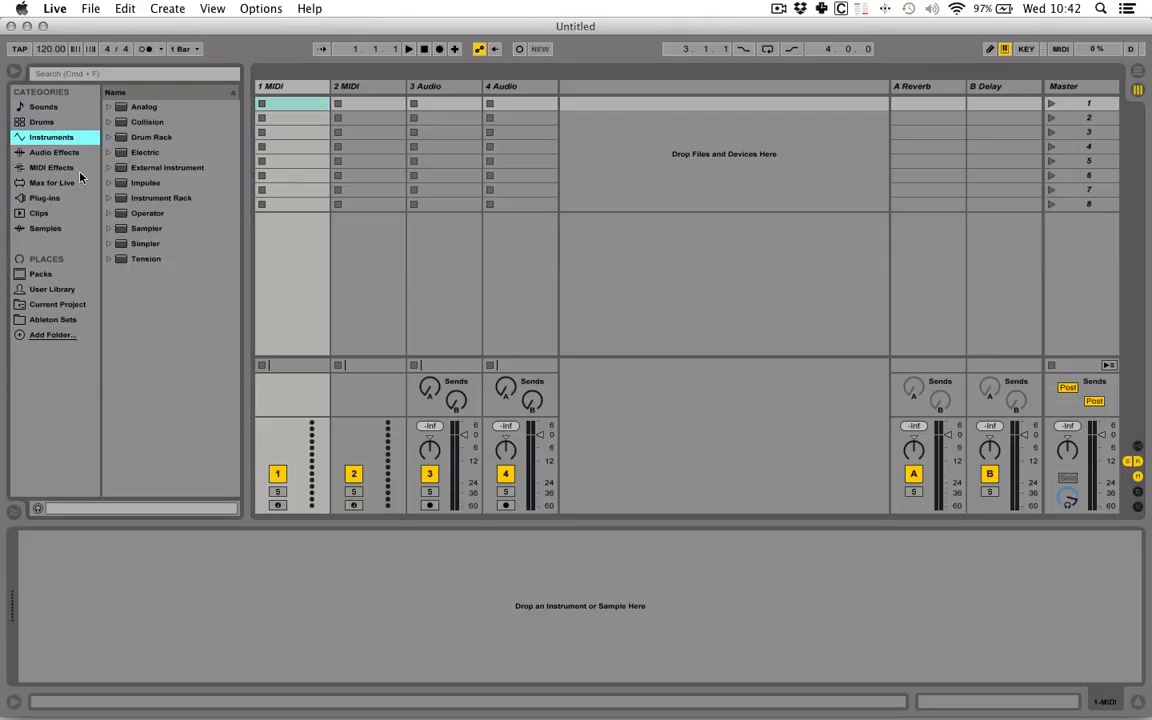
{"action": "left_click", "coordinate": [118, 243]}
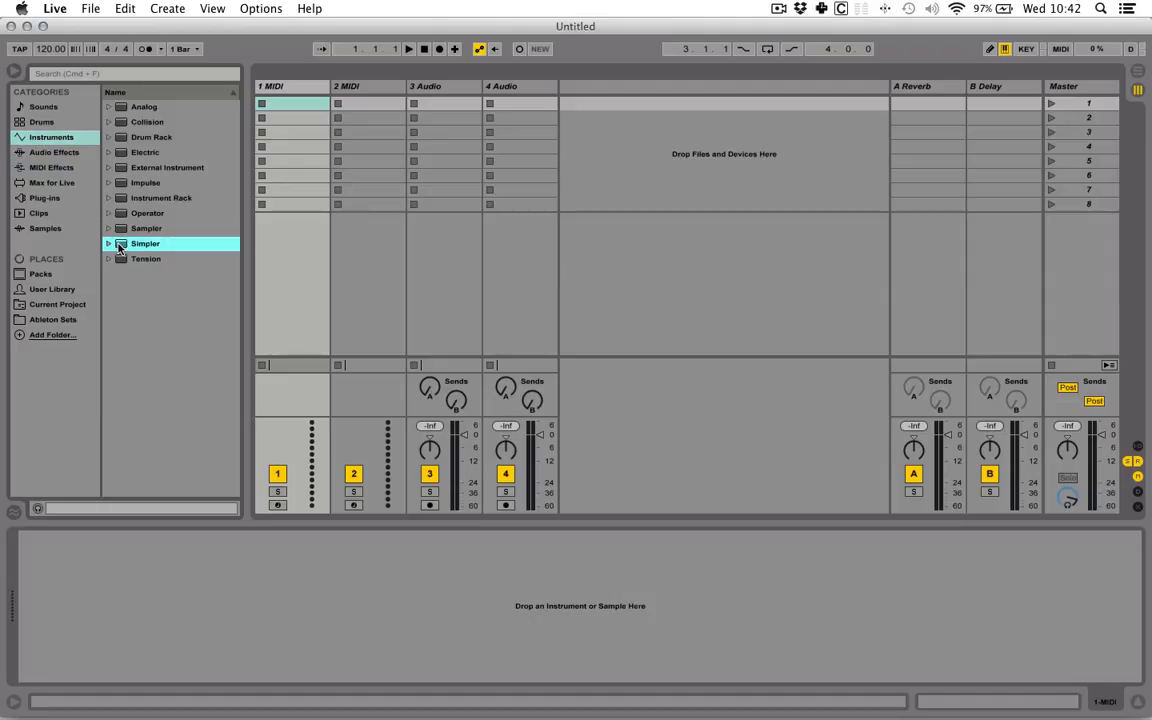
{"action": "left_click", "coordinate": [277, 86]}
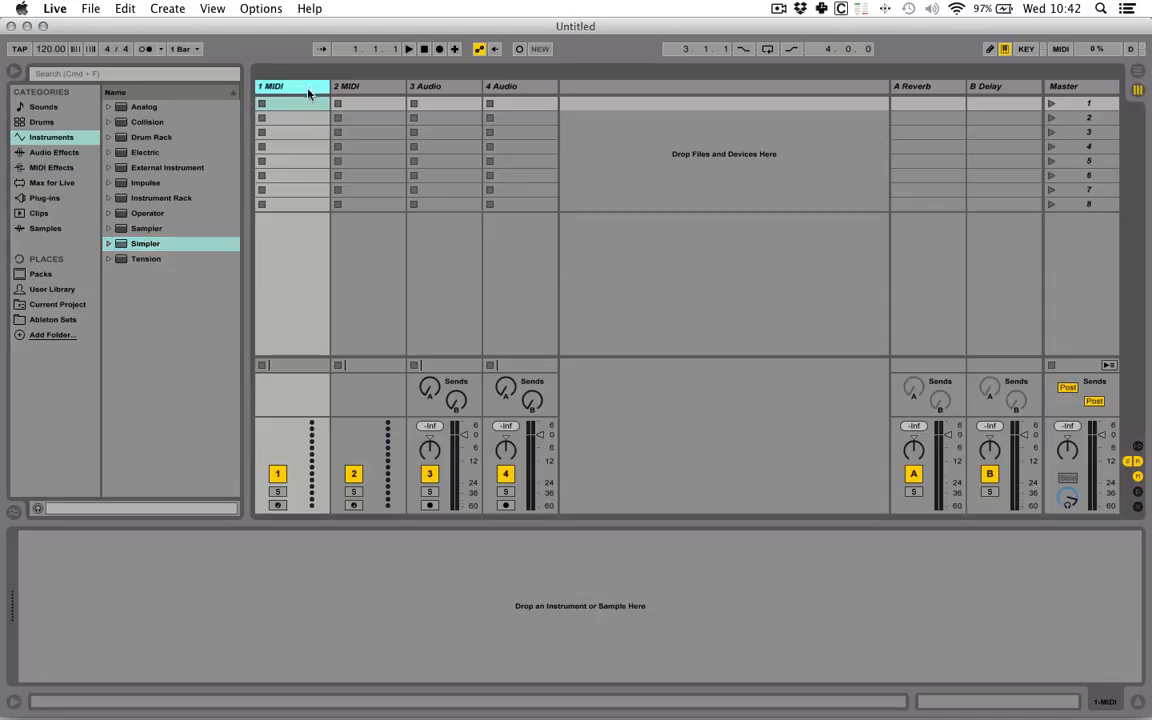
{"action": "double_click", "coordinate": [122, 245]}
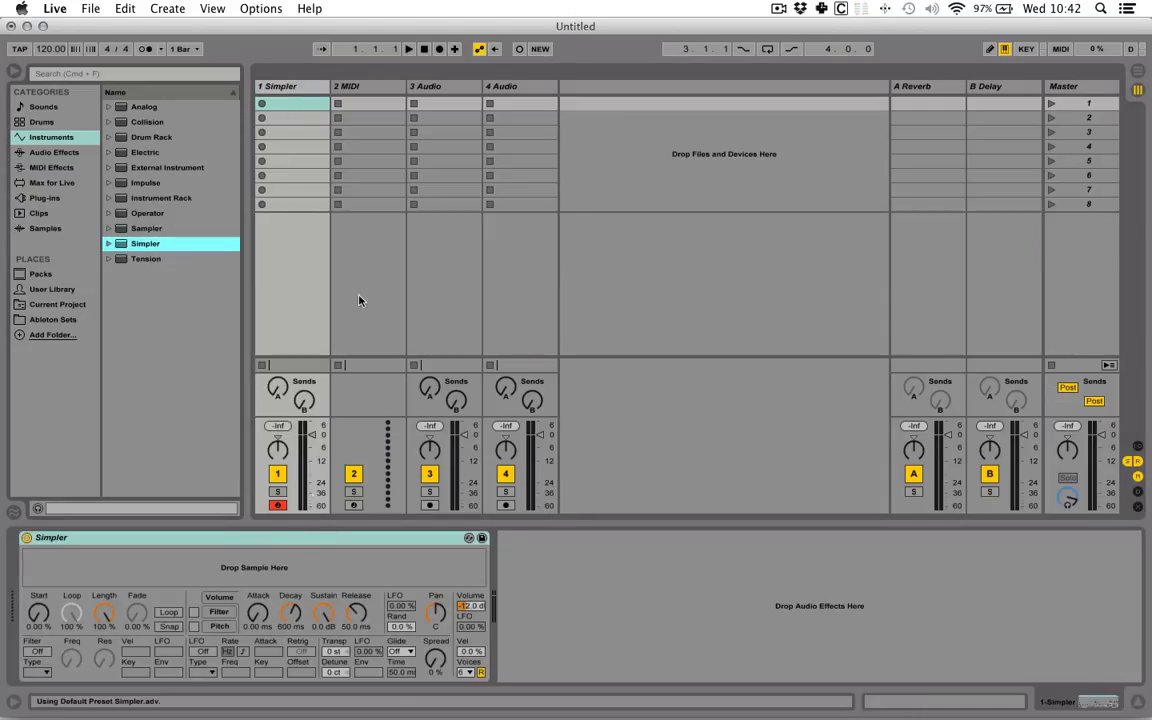
Add a second Simpler on a new track after the 4 Audio track and widen that track slightly
{"action": "left_click", "coordinate": [505, 86]}
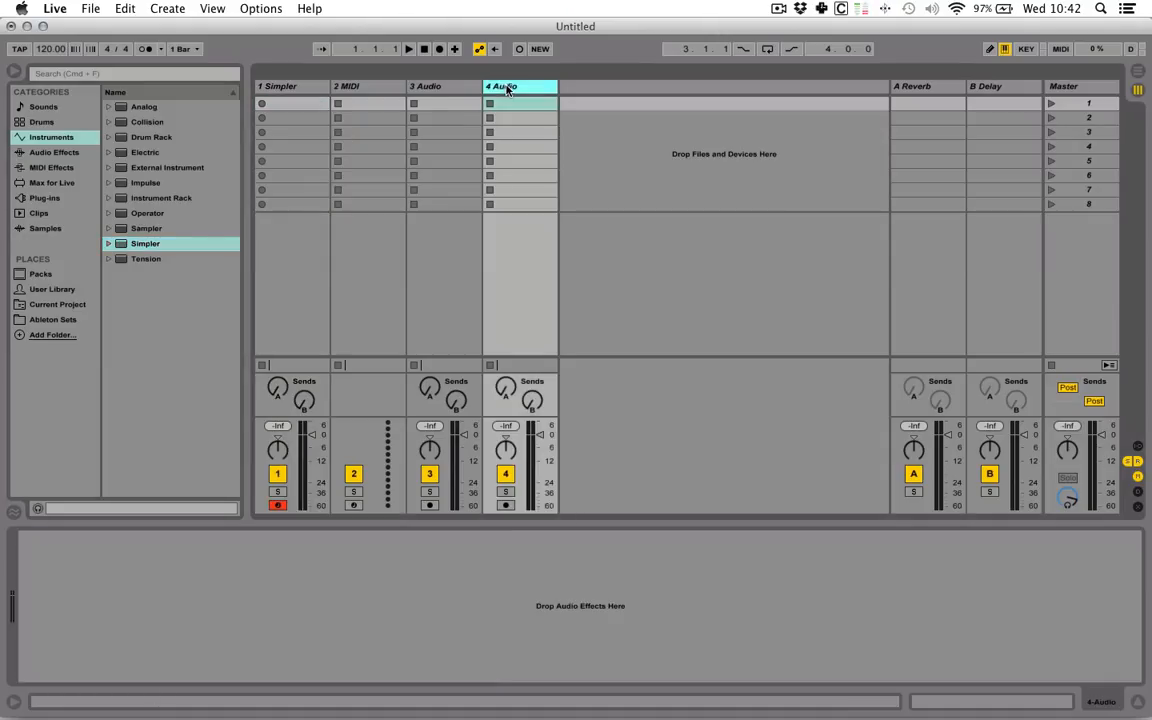
{"action": "double_click", "coordinate": [118, 244]}
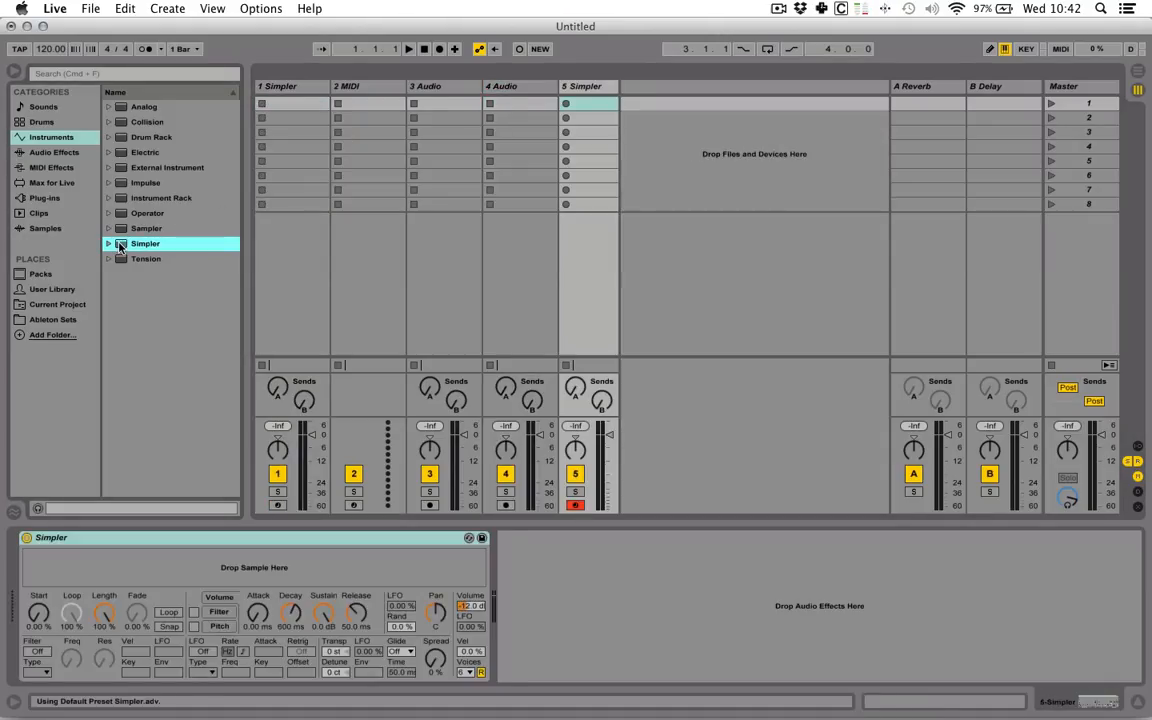
{"action": "left_click_drag", "start_coordinate": [619, 87], "coordinate": [634, 86]}
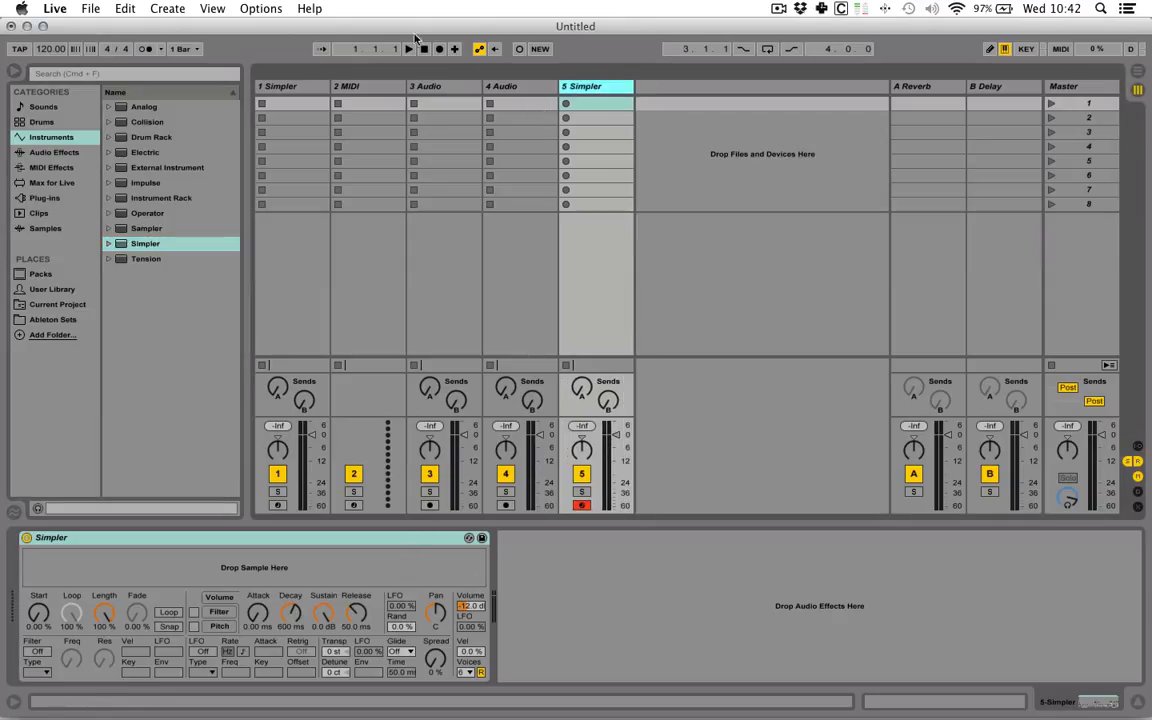
Find the 11 Ride.aif sample in the browser and place it on the empty 2 MIDI track as a Simpler instrument
{"action": "left_click", "coordinate": [385, 87]}
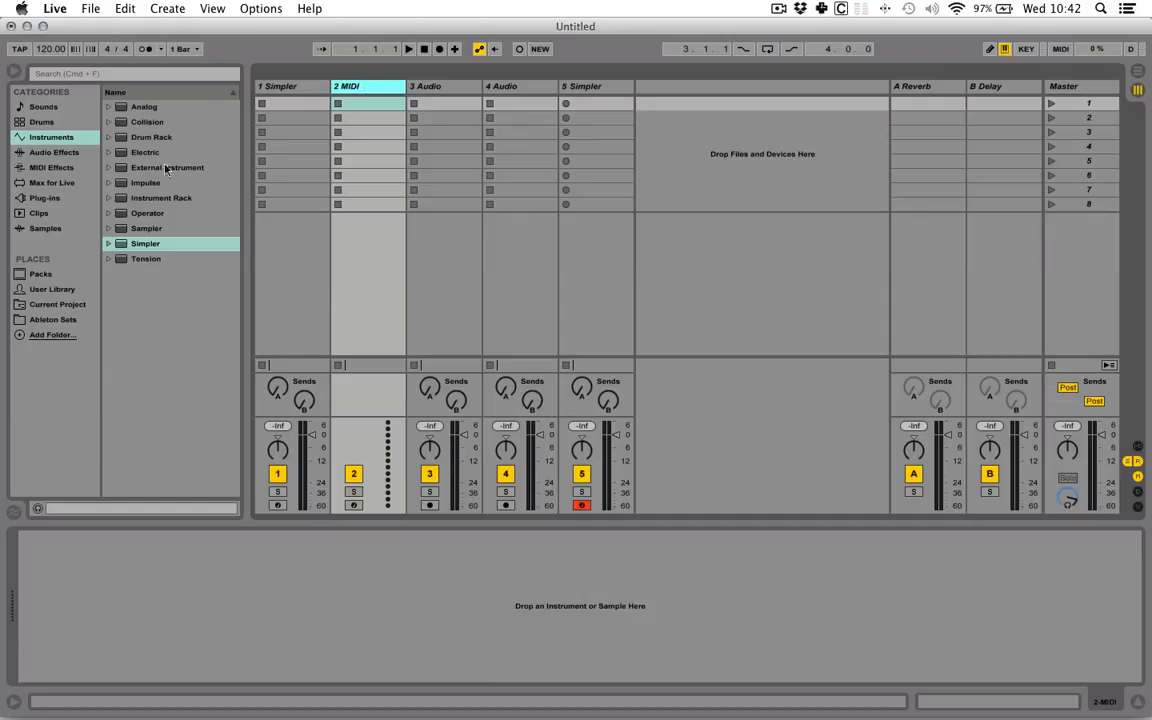
{"action": "left_click", "coordinate": [52, 215]}
{"action": "left_click", "coordinate": [59, 229]}
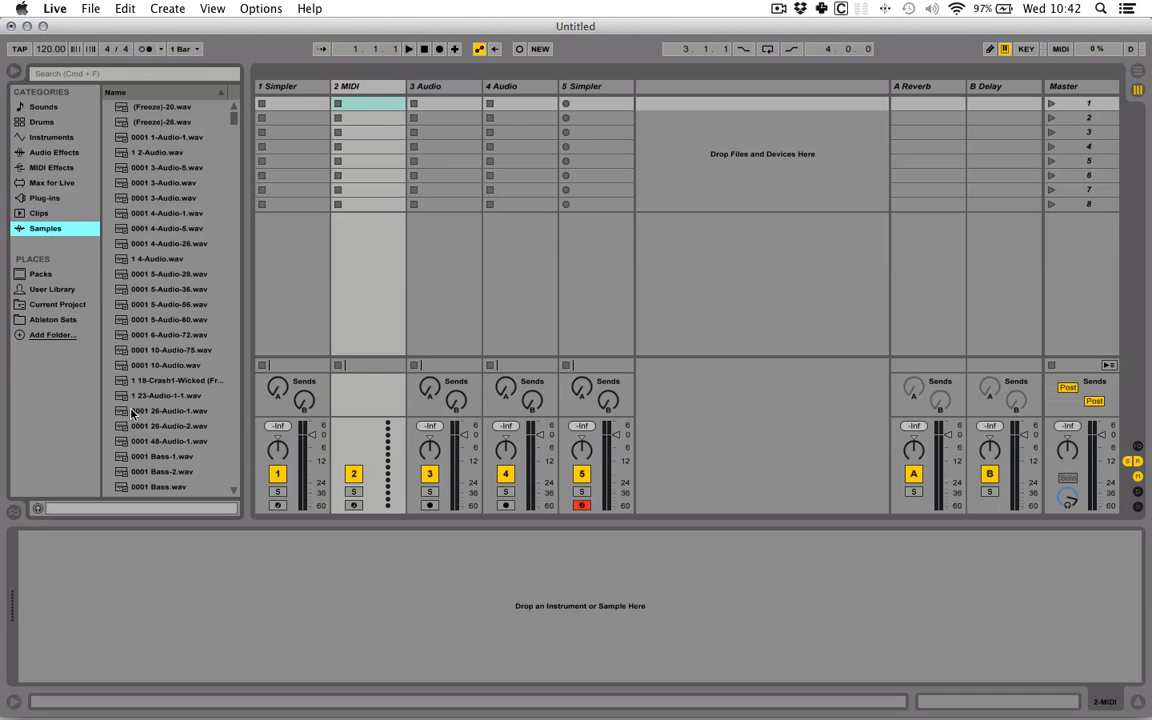
{"action": "scroll", "coordinate": [147, 380], "scroll_direction": "down", "scroll_amount": 15}
{"action": "scroll", "coordinate": [146, 379], "scroll_direction": "down", "scroll_amount": 10}
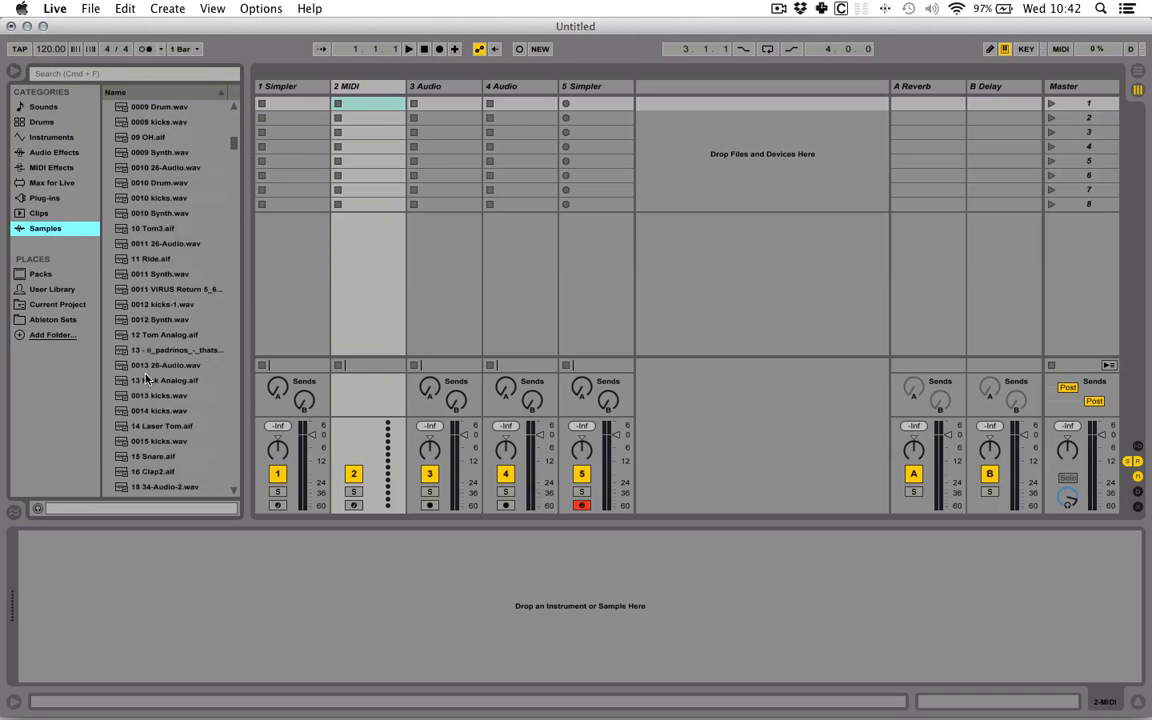
{"action": "left_click", "coordinate": [155, 289]}
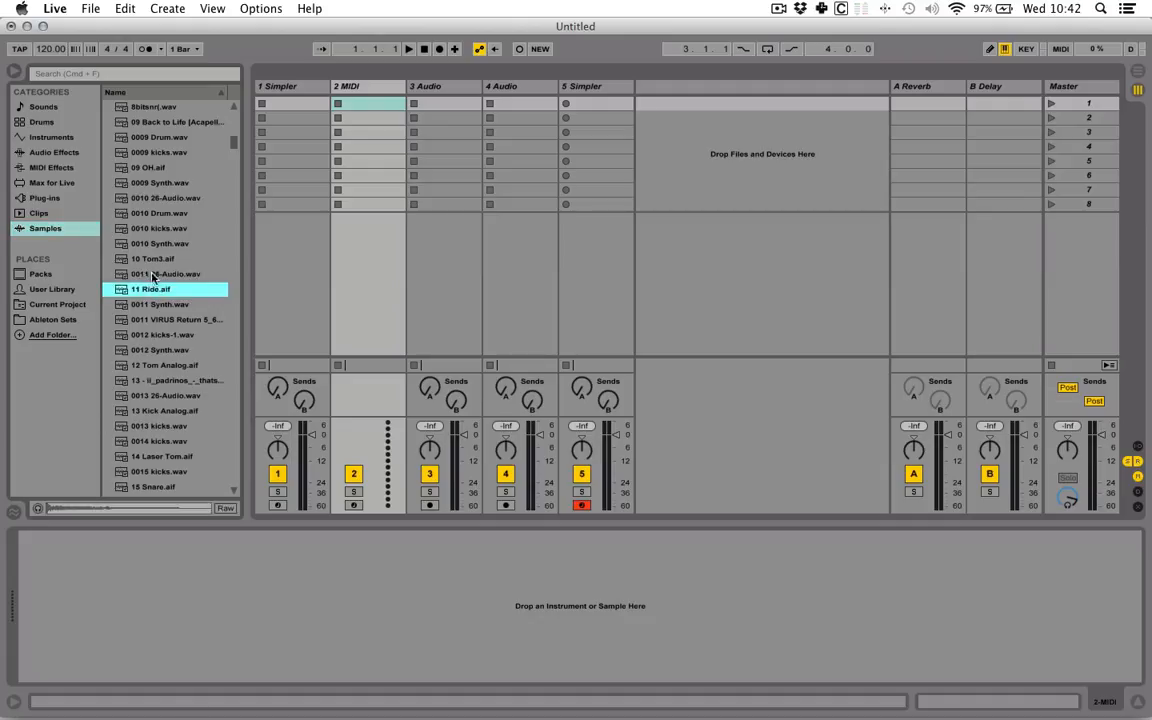
{"action": "left_click_drag", "start_coordinate": [143, 292], "coordinate": [189, 568]}
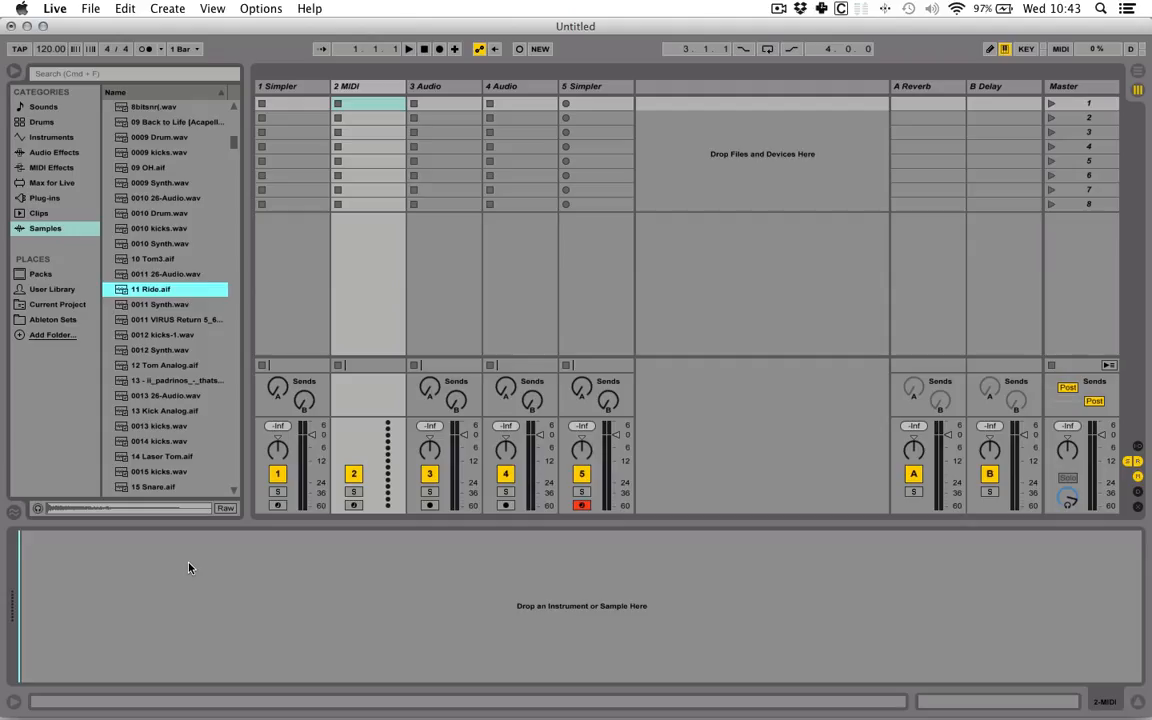
{"action": "left_click_drag", "start_coordinate": [189, 568], "coordinate": [189, 567]}
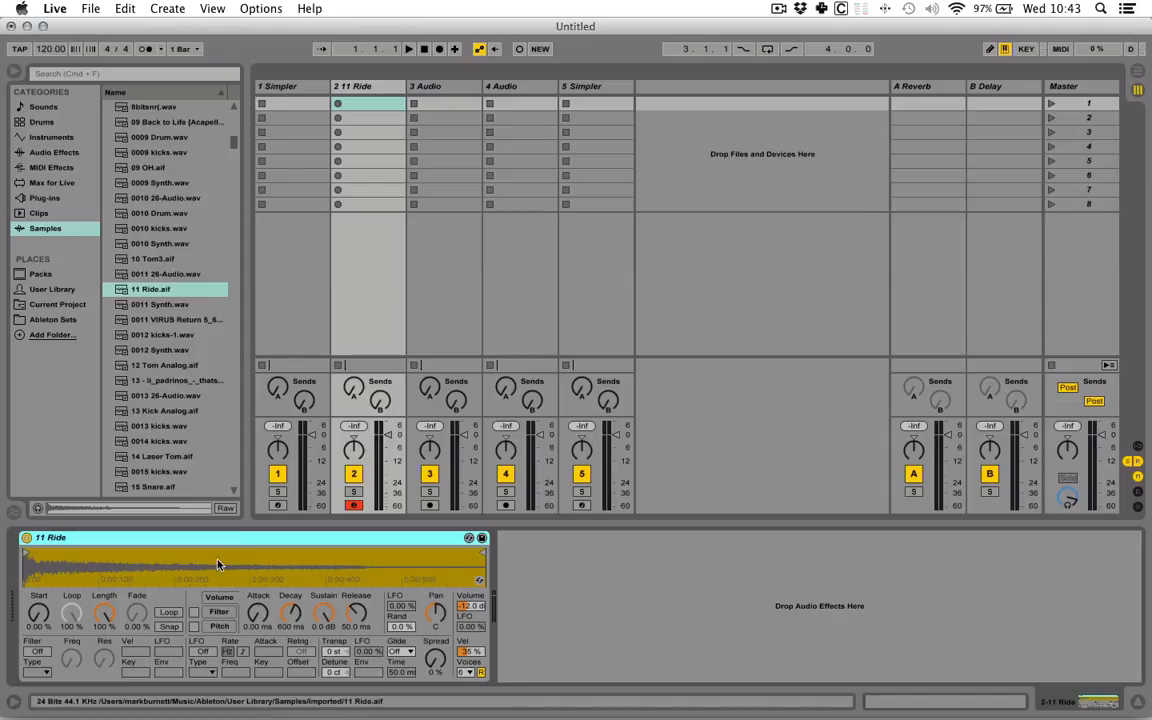
Delete the two audio tracks and both empty Simpler tracks, keeping only the 11 Ride track
{"action": "left_click", "coordinate": [303, 86]}
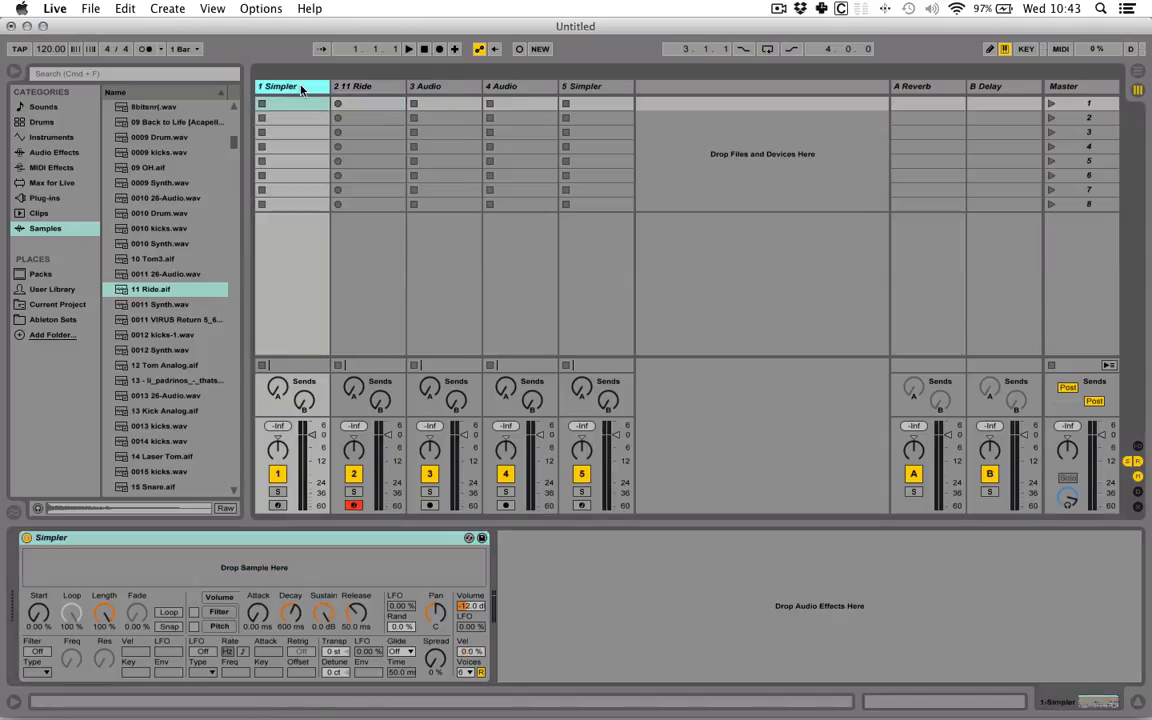
{"action": "left_click", "coordinate": [362, 86]}
{"action": "left_click", "coordinate": [600, 87]}
{"action": "left_click", "coordinate": [451, 87], "text": "shift"}
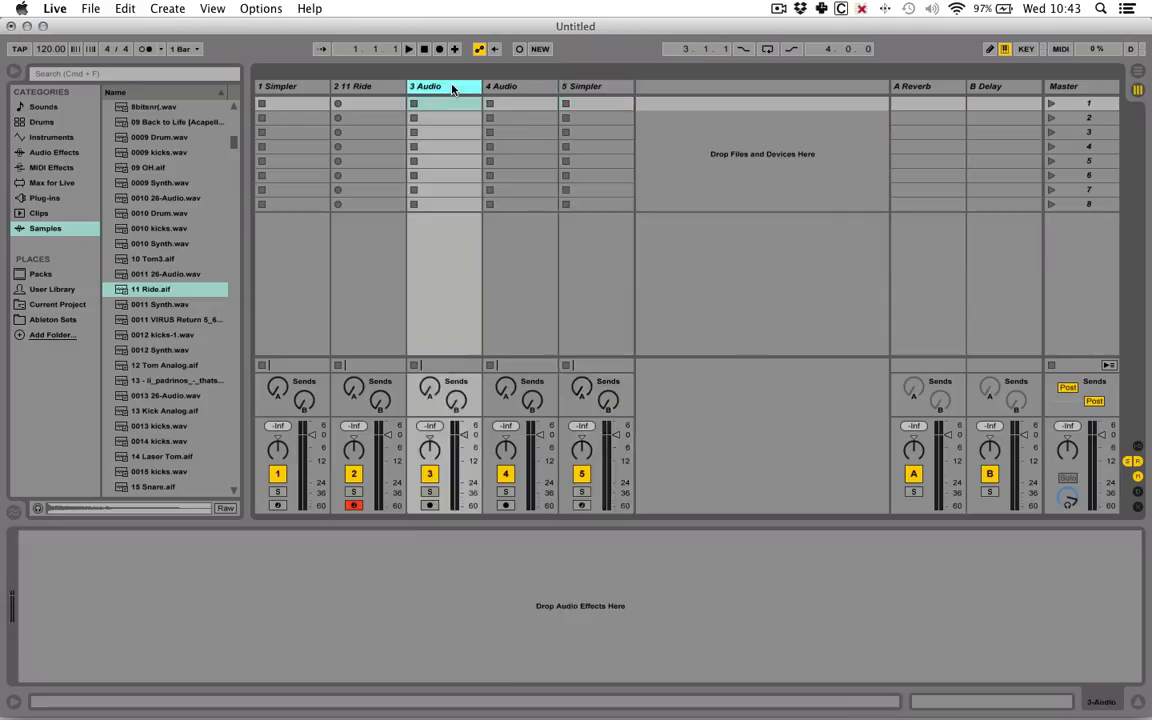
{"action": "key", "text": "Delete"}
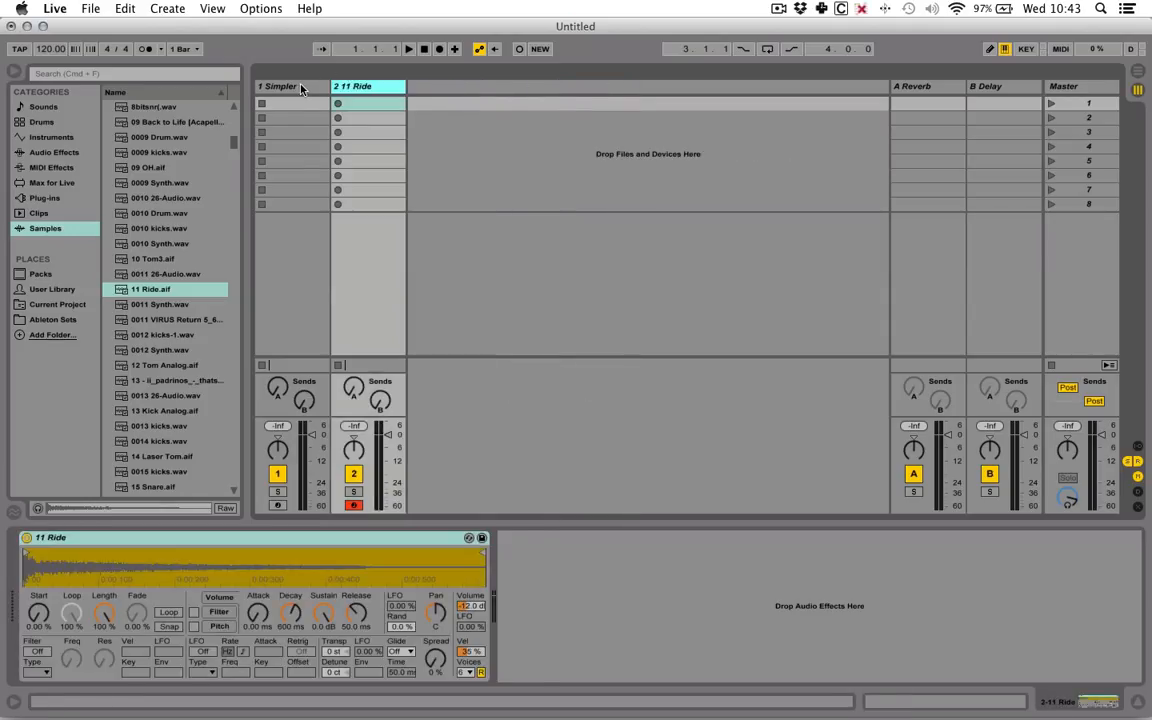
{"action": "left_click", "coordinate": [301, 87]}
{"action": "key", "text": "Delete"}
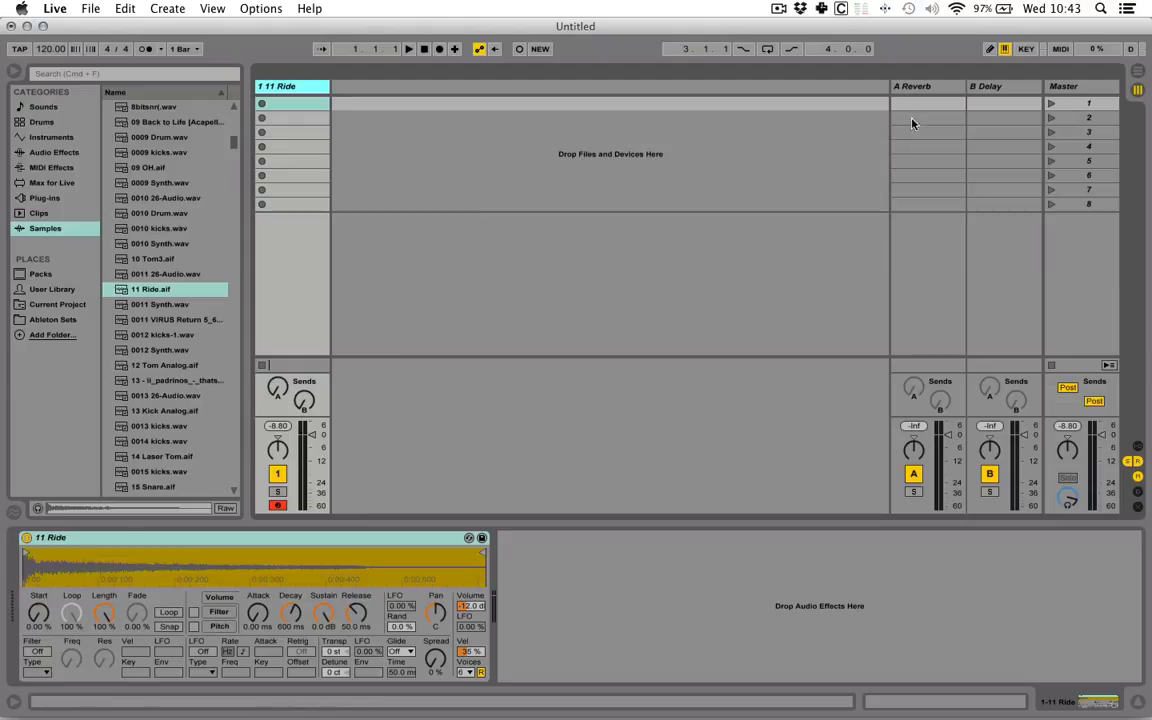
Switch the computer MIDI keyboard off and back on, and play several notes to audition the ride sample
{"action": "left_click", "coordinate": [1006, 50]}
{"action": "left_click", "coordinate": [1006, 51]}
{"action": "key", "text": "a"}
{"action": "key", "text": "s"}
{"action": "key", "text": "d"}
{"action": "key", "text": "f"}
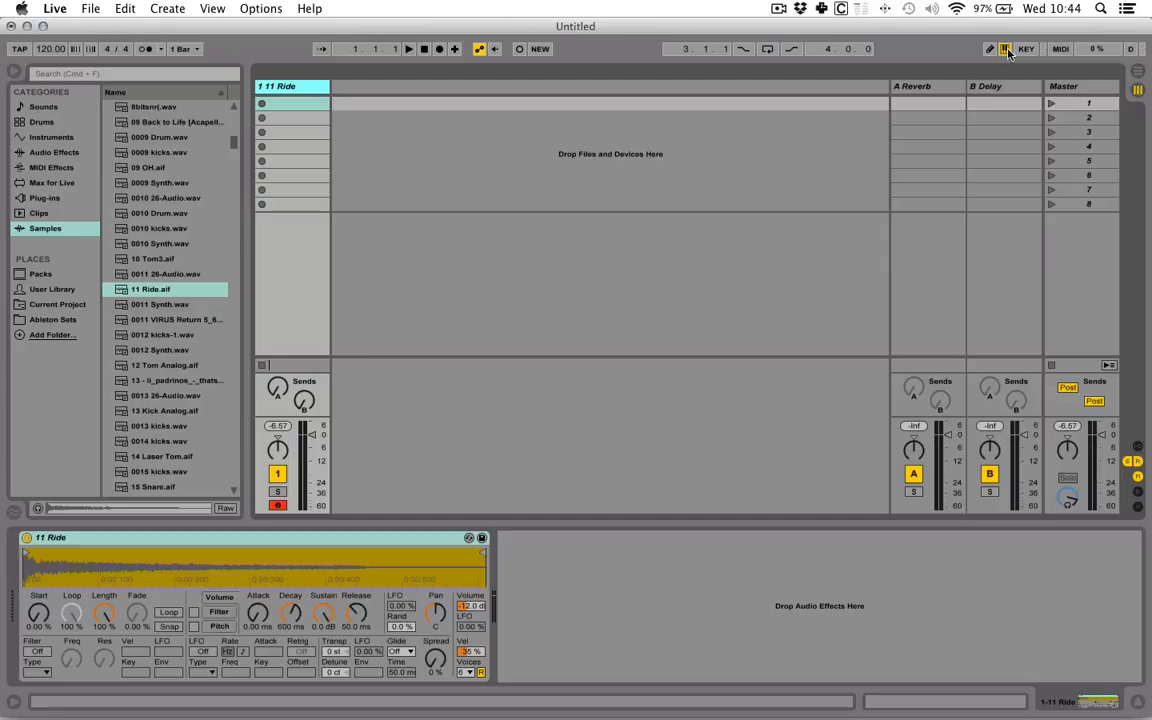
Try shortening the ride sample's playback region from its end while auditioning it, and restore its full length
{"action": "left_click", "coordinate": [29, 557]}
{"action": "mouse_move", "coordinate": [29, 557]}
{"action": "left_mouse_down"}
{"action": "mouse_move", "coordinate": [50, 557]}
{"action": "mouse_move", "coordinate": [29, 557]}
{"action": "left_mouse_up"}
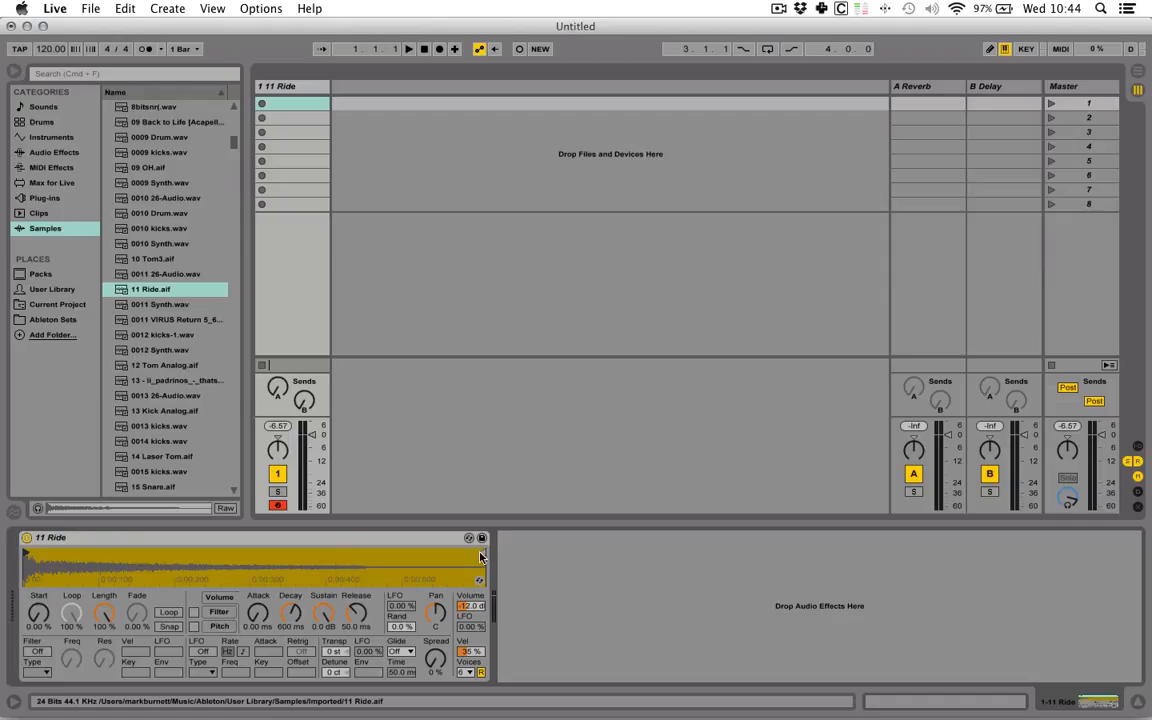
{"action": "mouse_move", "coordinate": [480, 557]}
{"action": "left_mouse_down"}
{"action": "mouse_move", "coordinate": [33, 565]}
{"action": "mouse_move", "coordinate": [46, 564]}
{"action": "left_mouse_up"}
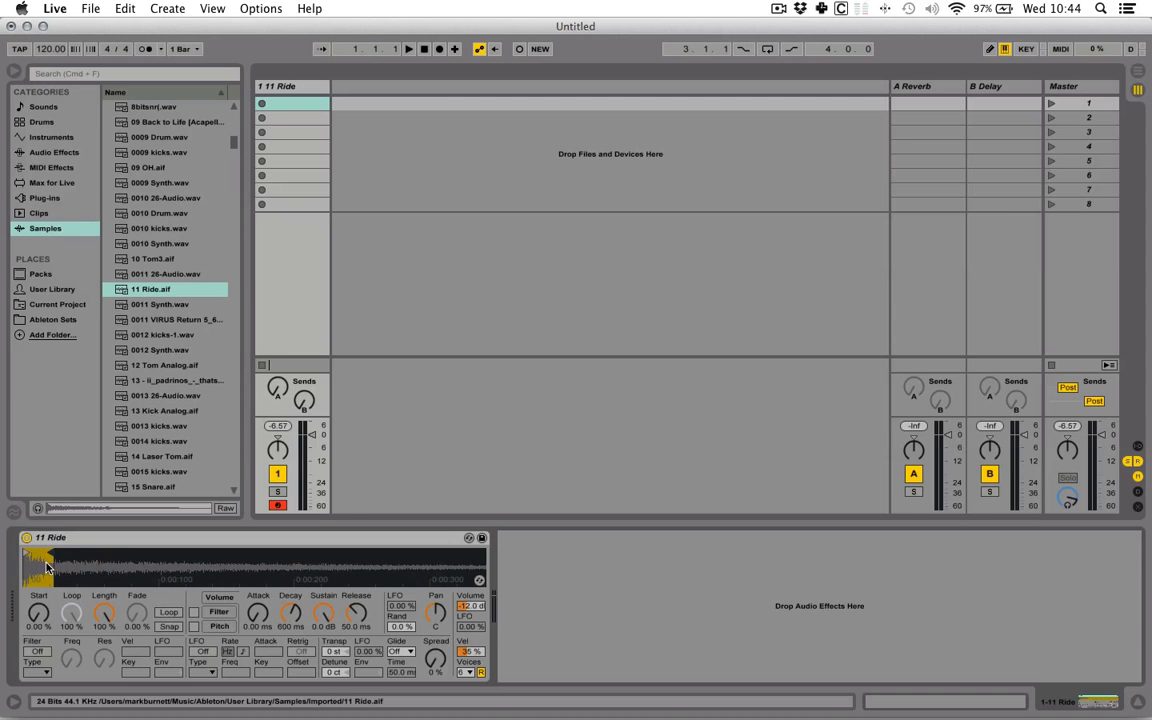
{"action": "key", "text": "a"}
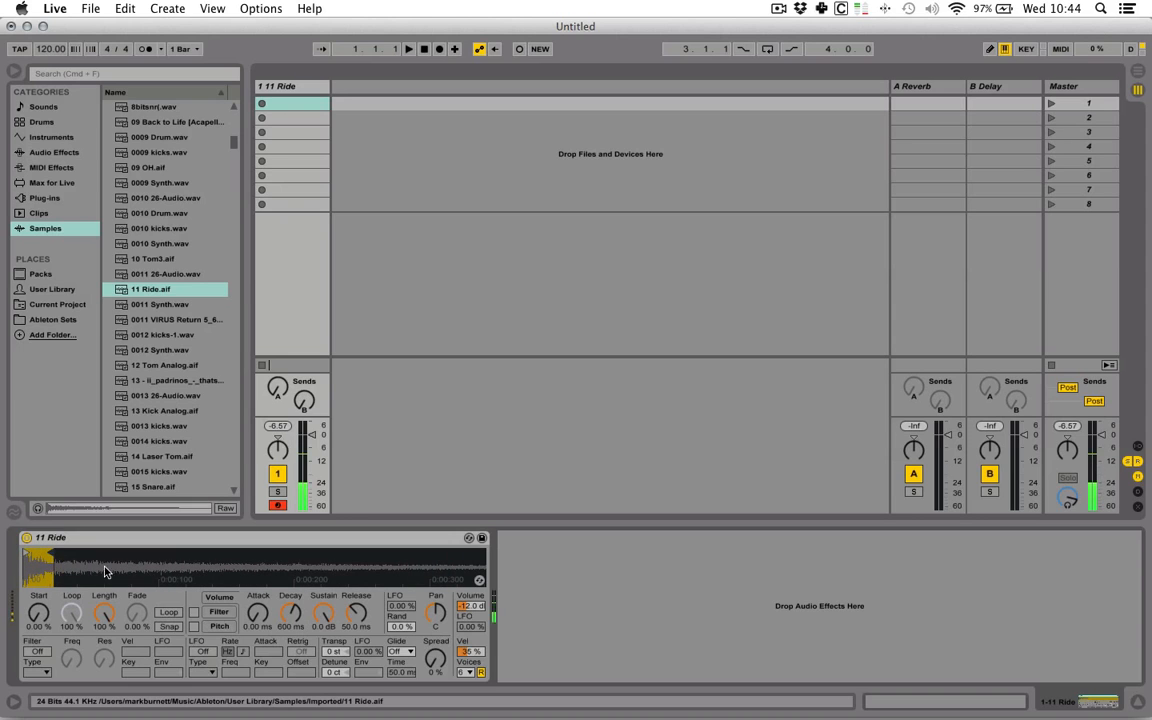
{"action": "key", "text": "a"}
{"action": "key", "text": "a"}
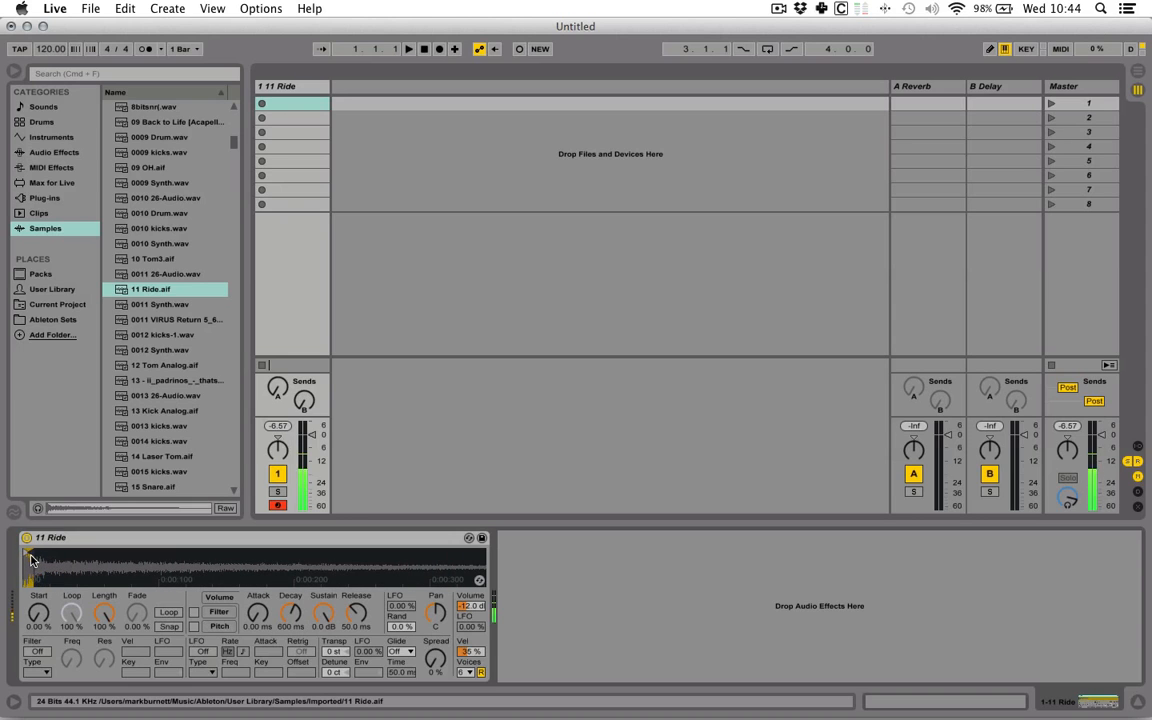
{"action": "key", "text": "a"}
{"action": "left_click_drag", "start_coordinate": [53, 563], "coordinate": [377, 593]}
{"action": "key", "text": "a"}
Preview various drum, loop and synth samples in the sample library to look for a replacement sound
{"action": "scroll", "coordinate": [174, 285], "scroll_direction": "down", "scroll_amount": 15}
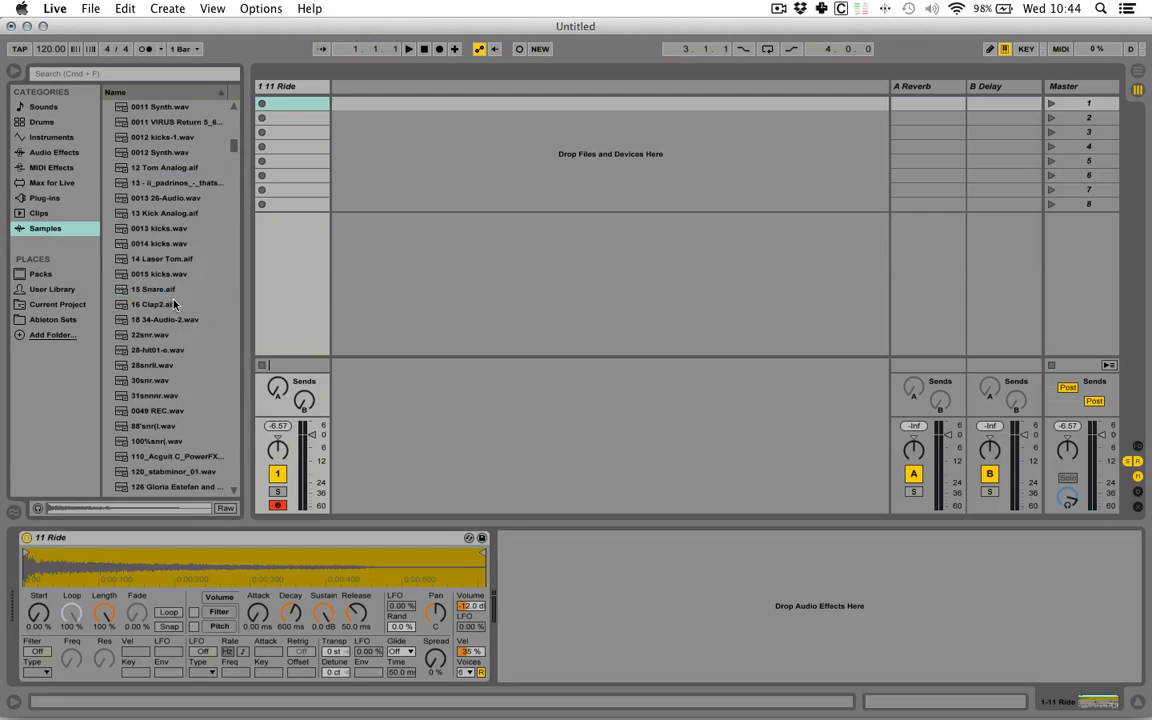
{"action": "scroll", "coordinate": [161, 294], "scroll_direction": "down", "scroll_amount": 10}
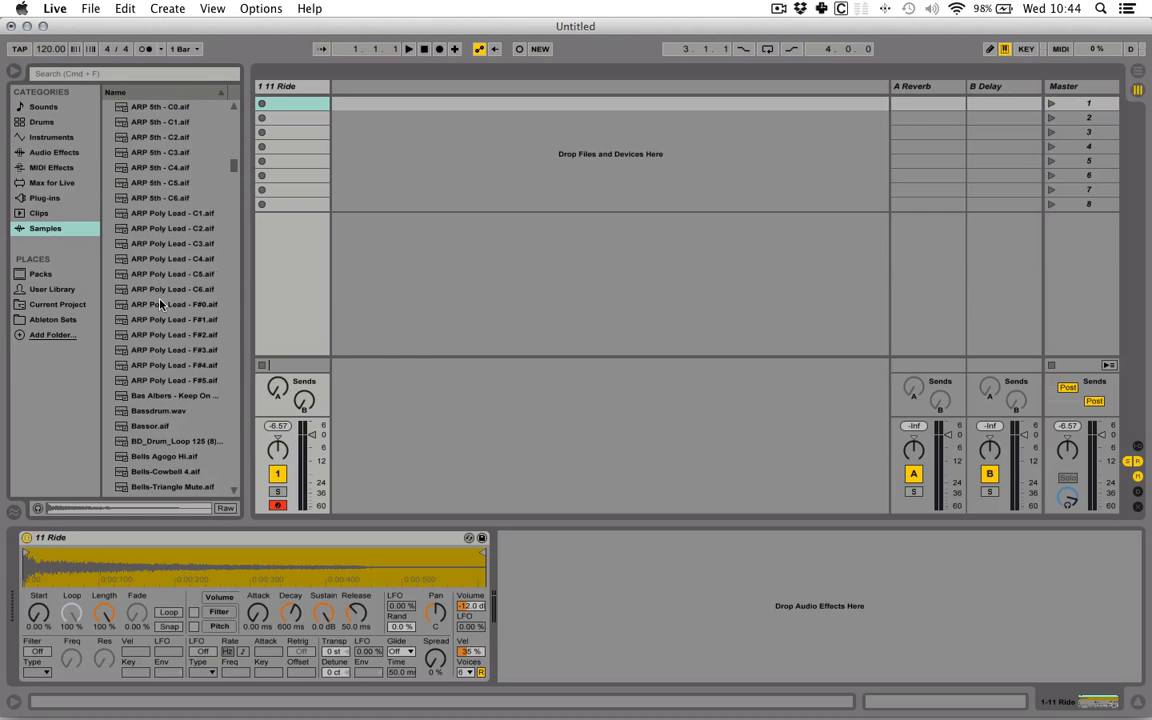
{"action": "scroll", "coordinate": [161, 294], "scroll_direction": "down", "scroll_amount": 6}
{"action": "left_click", "coordinate": [160, 304]}
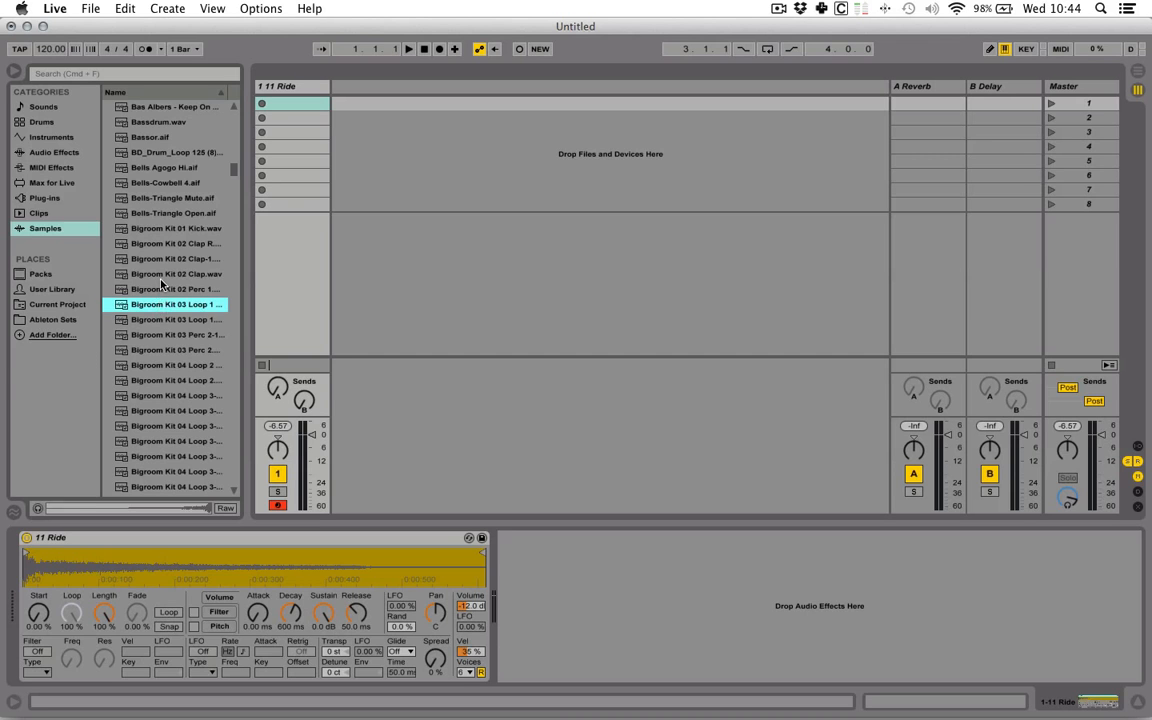
{"action": "left_click", "coordinate": [162, 278]}
{"action": "left_click", "coordinate": [175, 352]}
{"action": "left_click", "coordinate": [171, 324]}
{"action": "scroll", "coordinate": [171, 325], "scroll_direction": "down", "scroll_amount": 10}
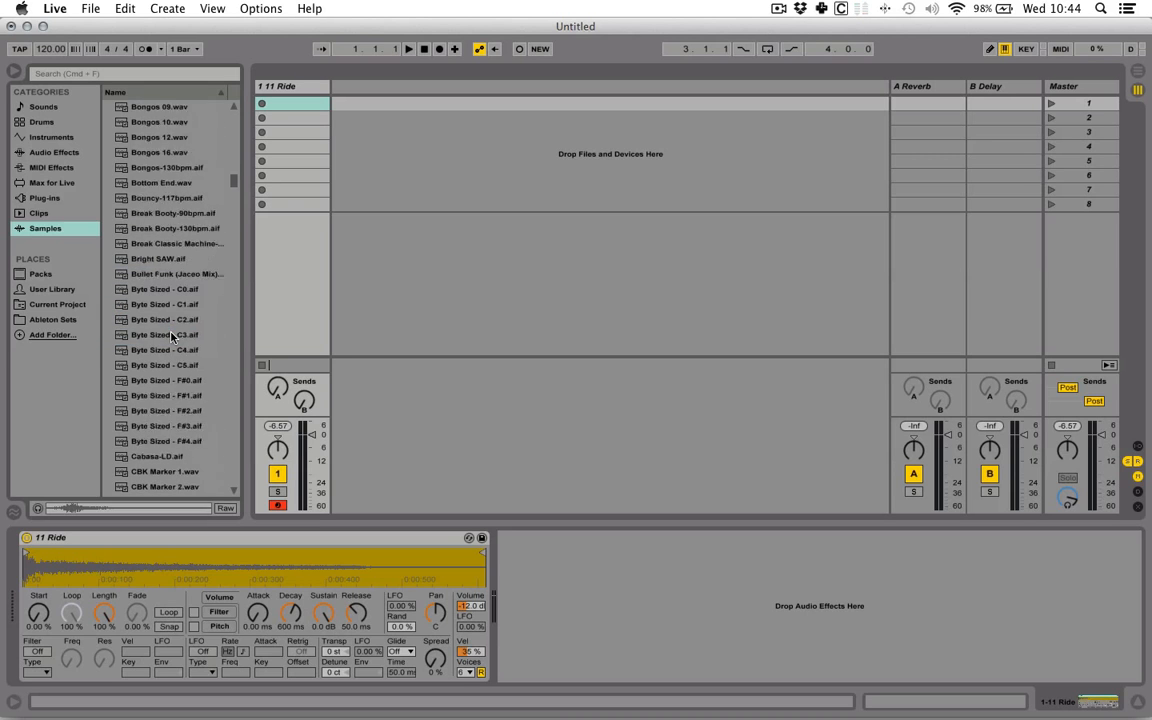
{"action": "left_click", "coordinate": [165, 334]}
{"action": "left_click", "coordinate": [165, 289]}
{"action": "left_click", "coordinate": [178, 380]}
{"action": "scroll", "coordinate": [178, 380], "scroll_direction": "down", "scroll_amount": 15}
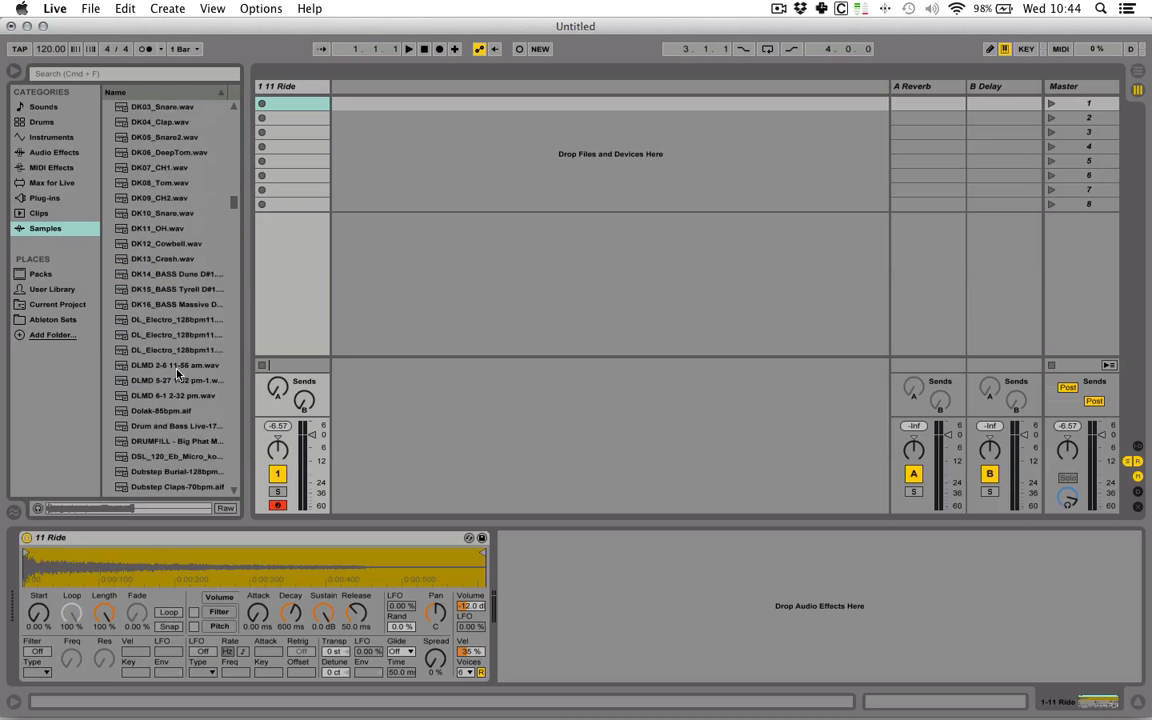
{"action": "left_click", "coordinate": [178, 366]}
{"action": "left_click", "coordinate": [179, 306]}
{"action": "left_click", "coordinate": [186, 424]}
{"action": "scroll", "coordinate": [186, 416], "scroll_direction": "down", "scroll_amount": 15}
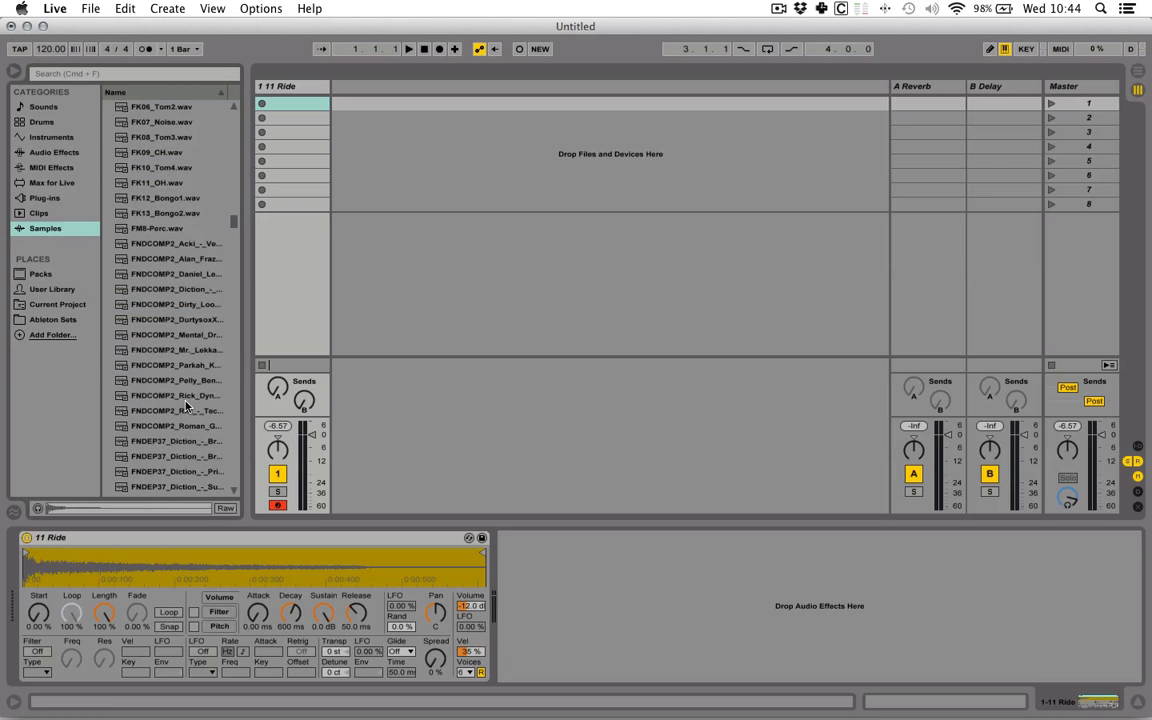
{"action": "left_click", "coordinate": [166, 397]}
{"action": "left_click", "coordinate": [165, 350]}
{"action": "left_click", "coordinate": [185, 427]}
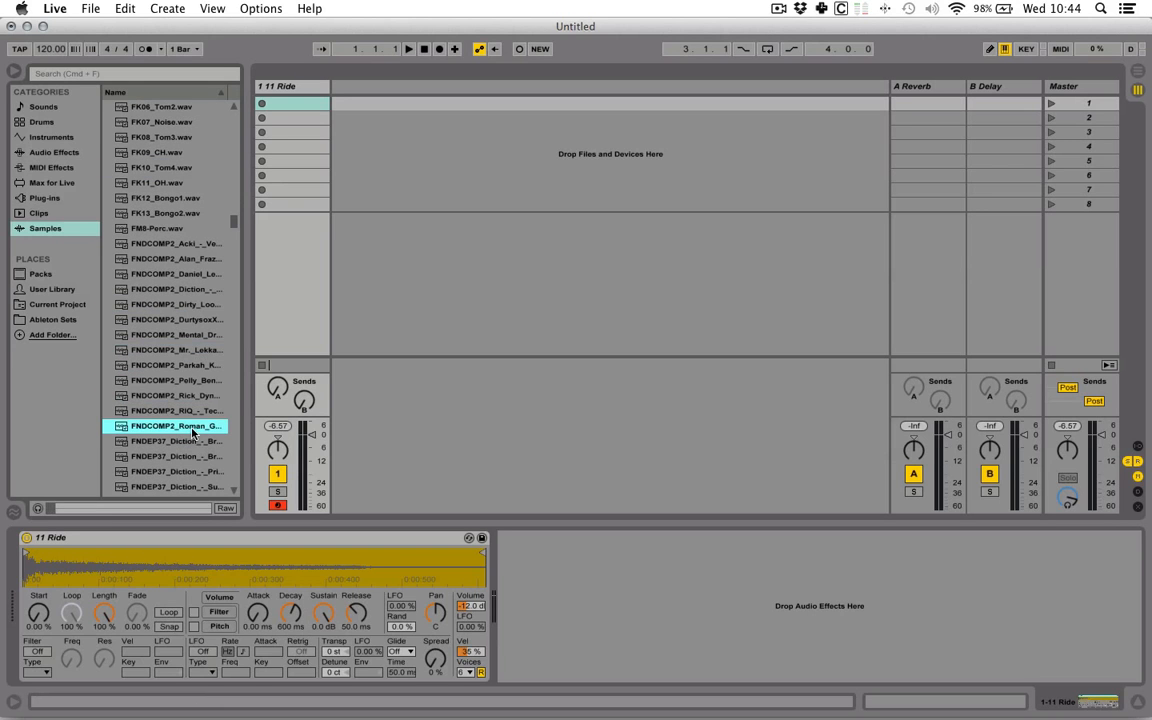
Search the browser for "loop" and load the AB_EE3.0_HiHatLoop010 sample into Simpler in place of the ride sample
{"action": "key", "text": "super+f"}
{"action": "type", "text": "loop"}
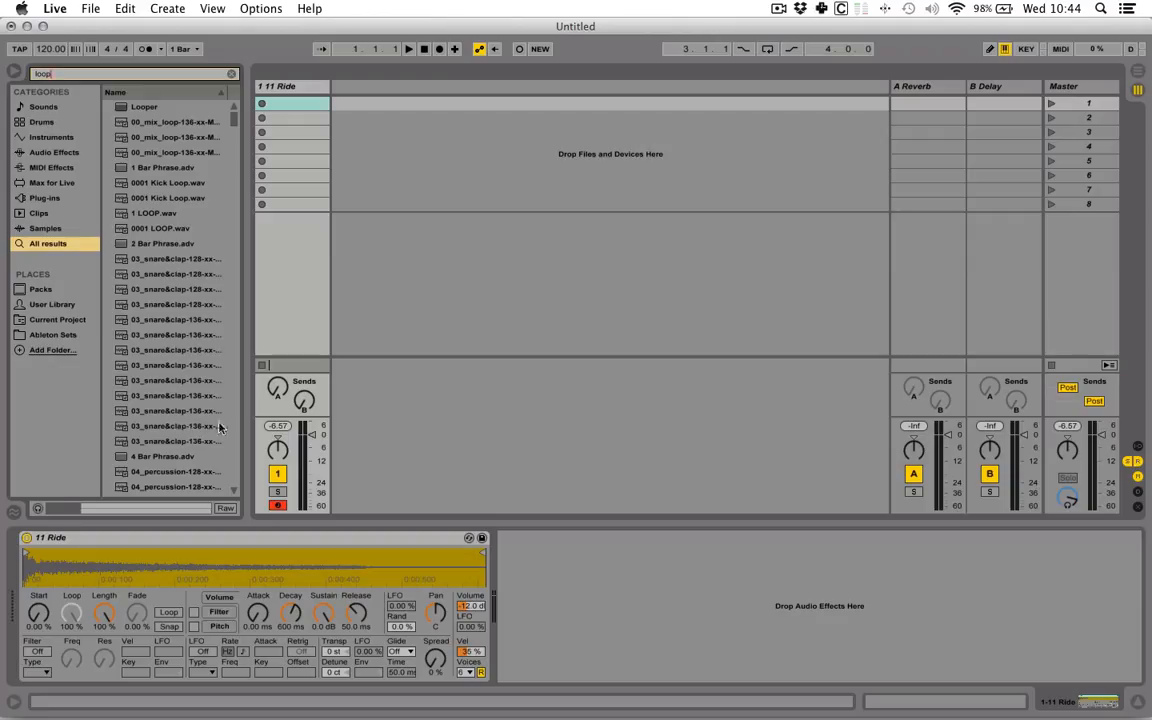
{"action": "left_click", "coordinate": [186, 336]}
{"action": "left_click", "coordinate": [186, 366]}
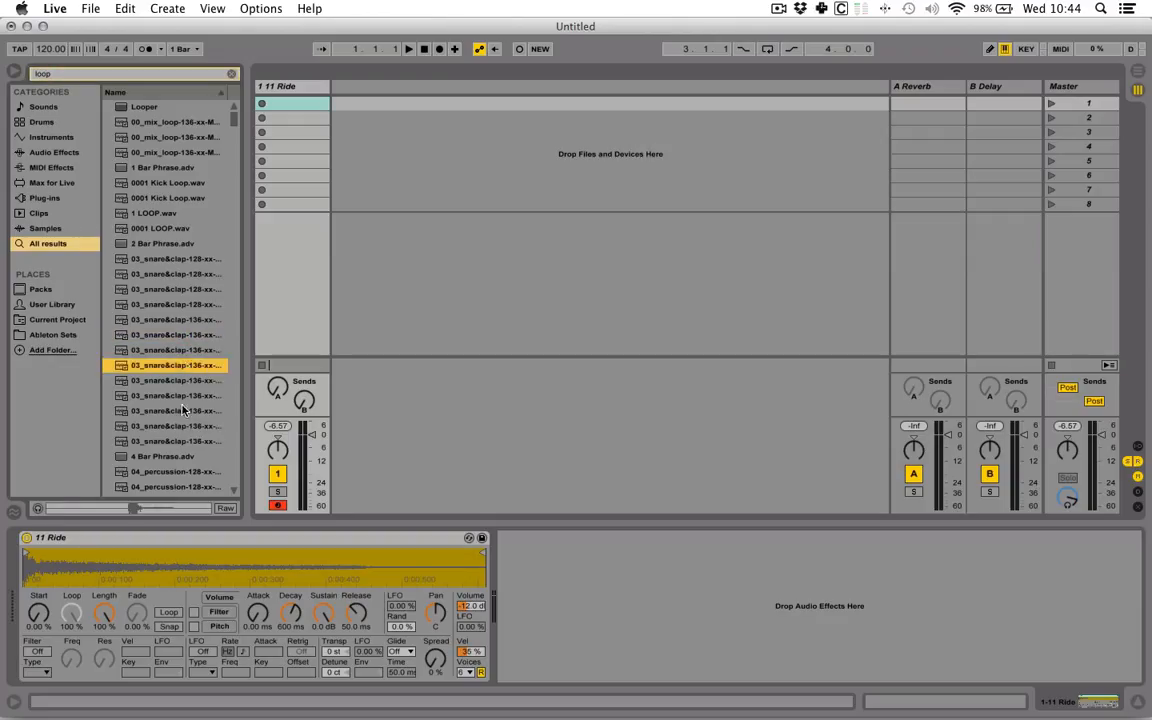
{"action": "scroll", "coordinate": [148, 290], "scroll_direction": "down", "scroll_amount": 10}
{"action": "left_click", "coordinate": [150, 319]}
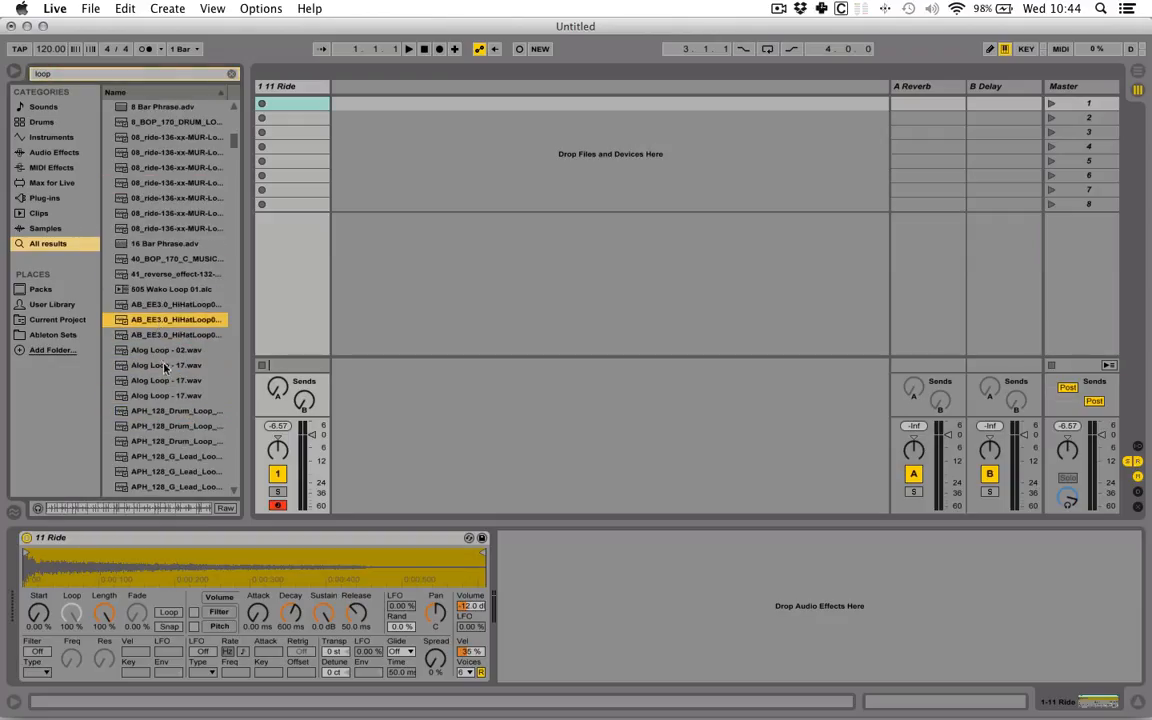
{"action": "left_click_drag", "start_coordinate": [150, 319], "coordinate": [254, 563]}
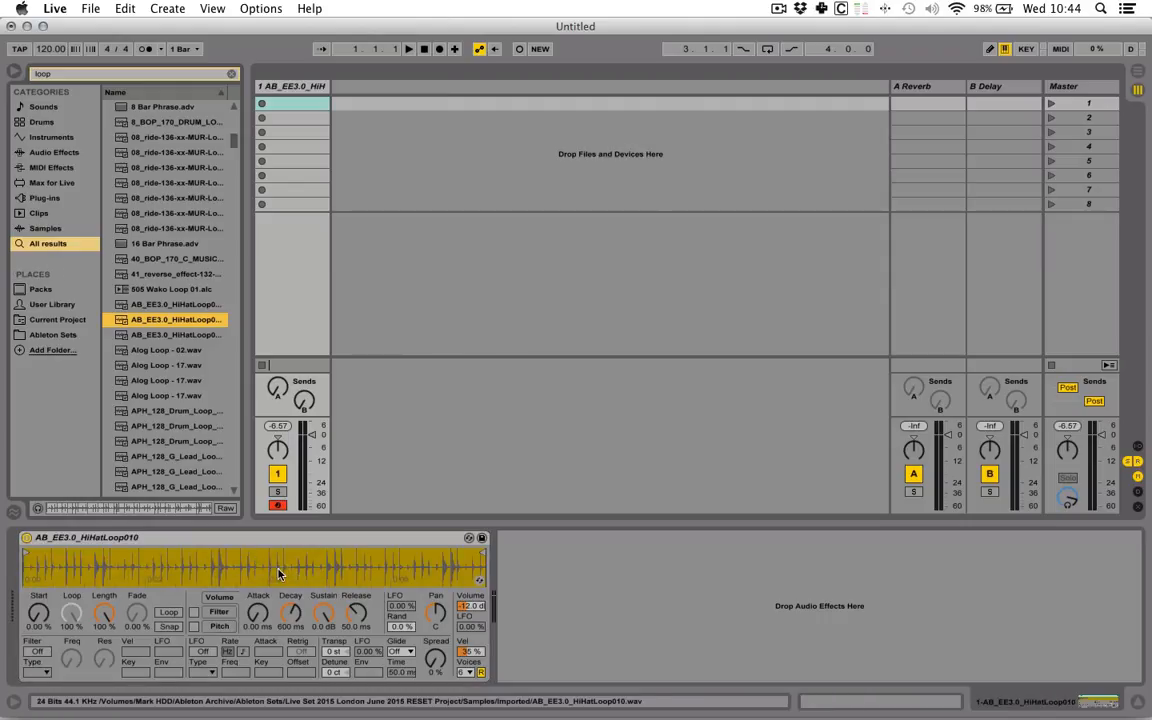
Audition the hi-hat loop from the computer keyboard, lowering the keyboard's octave range to C2–D3
{"action": "key", "text": "a"}
{"action": "key", "text": "a"}
{"action": "key", "text": "z"}
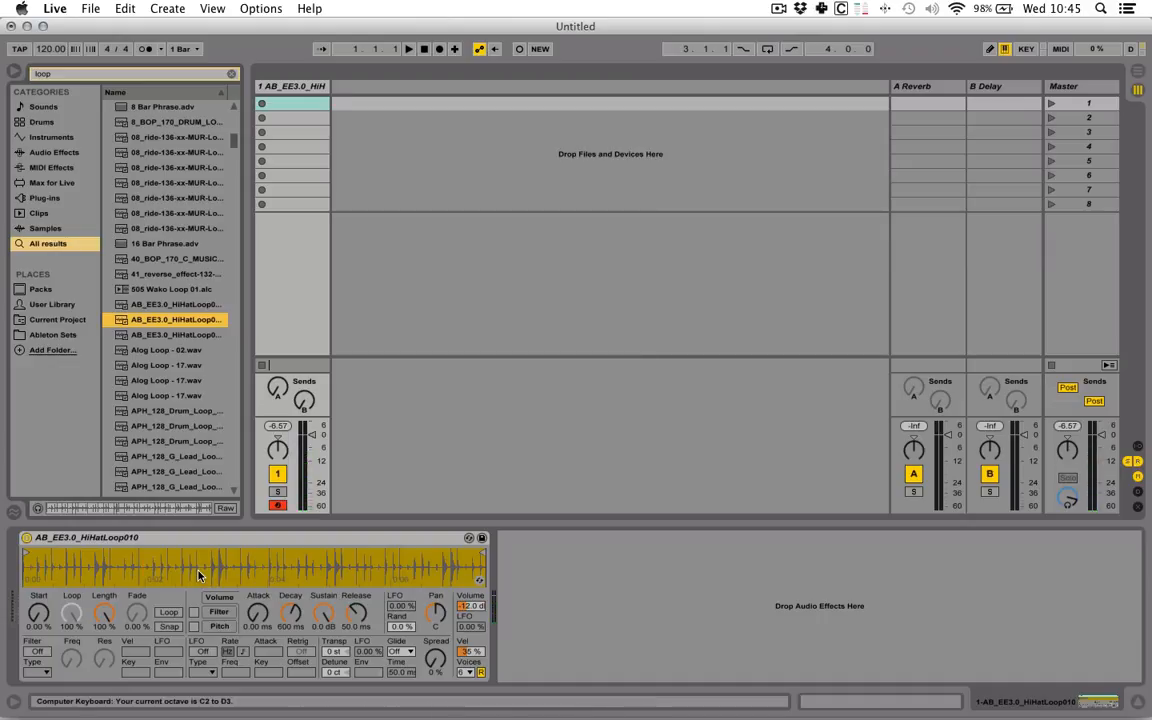
{"action": "key", "text": "a"}
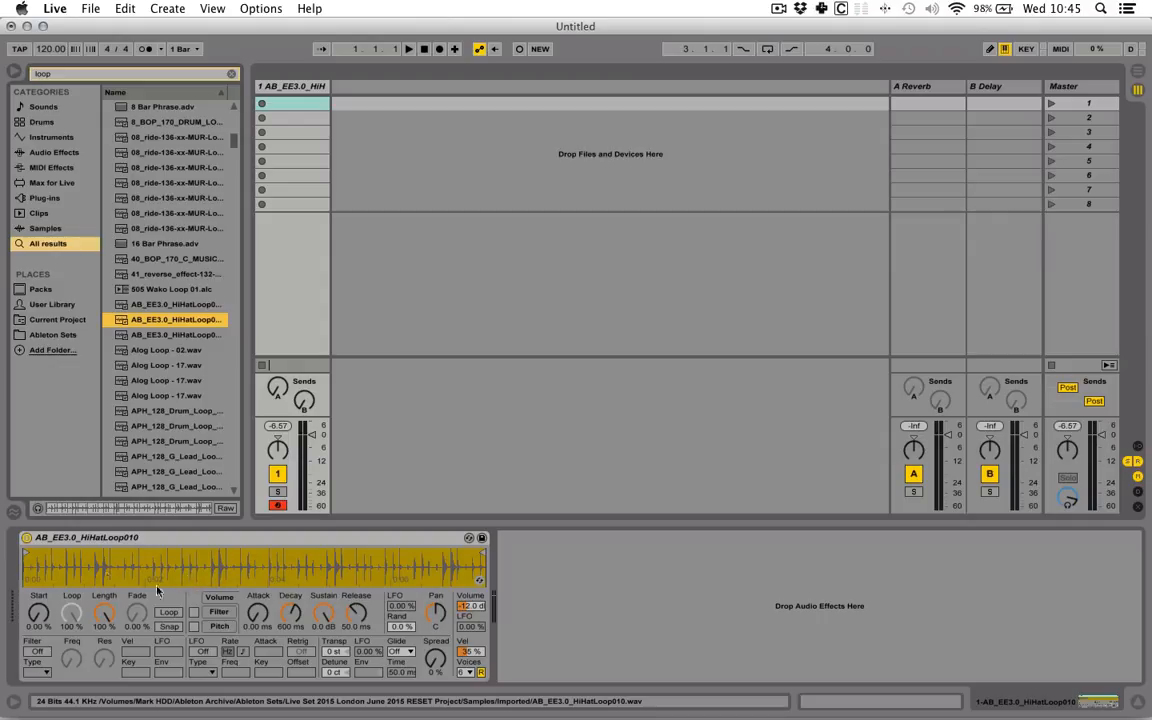
{"action": "key", "text": "a"}
{"action": "key", "text": "a"}
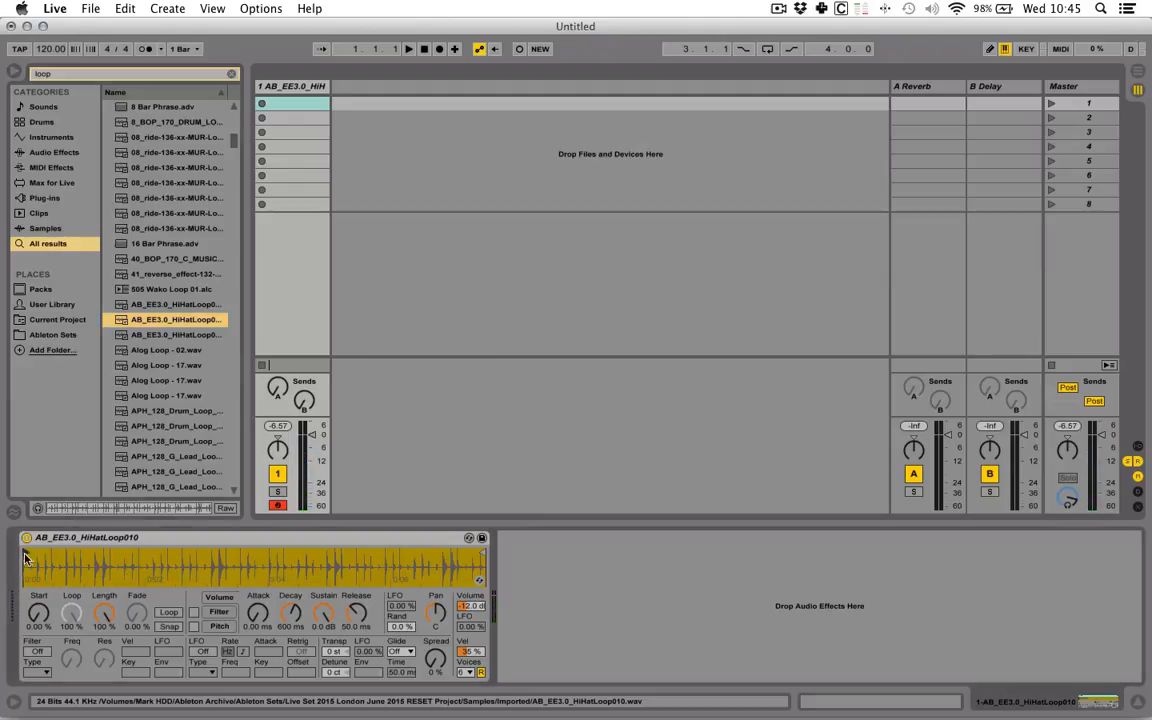
Trim the hi-hat loop's playback region with its start and end markers to isolate one single hit
{"action": "left_click_drag", "start_coordinate": [25, 558], "coordinate": [96, 562]}
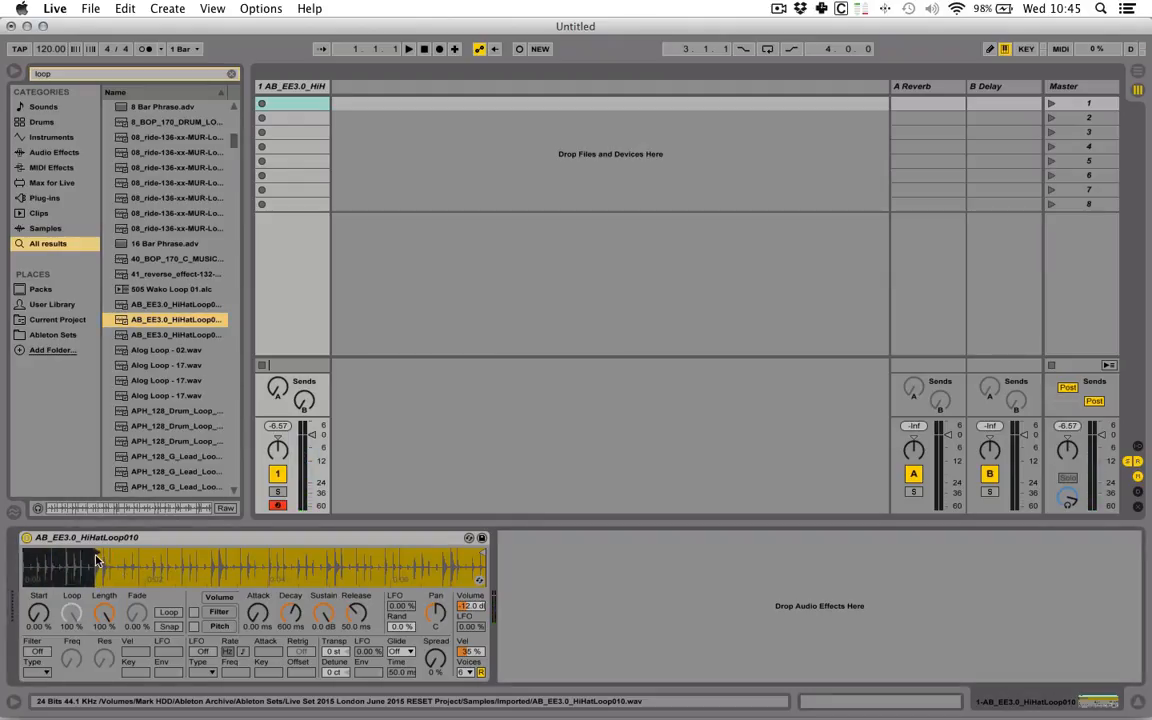
{"action": "mouse_move", "coordinate": [480, 558]}
{"action": "left_mouse_down"}
{"action": "mouse_move", "coordinate": [104, 553]}
{"action": "mouse_move", "coordinate": [98, 645]}
{"action": "left_mouse_up"}
{"action": "left_click_drag", "start_coordinate": [96, 564], "coordinate": [214, 578]}
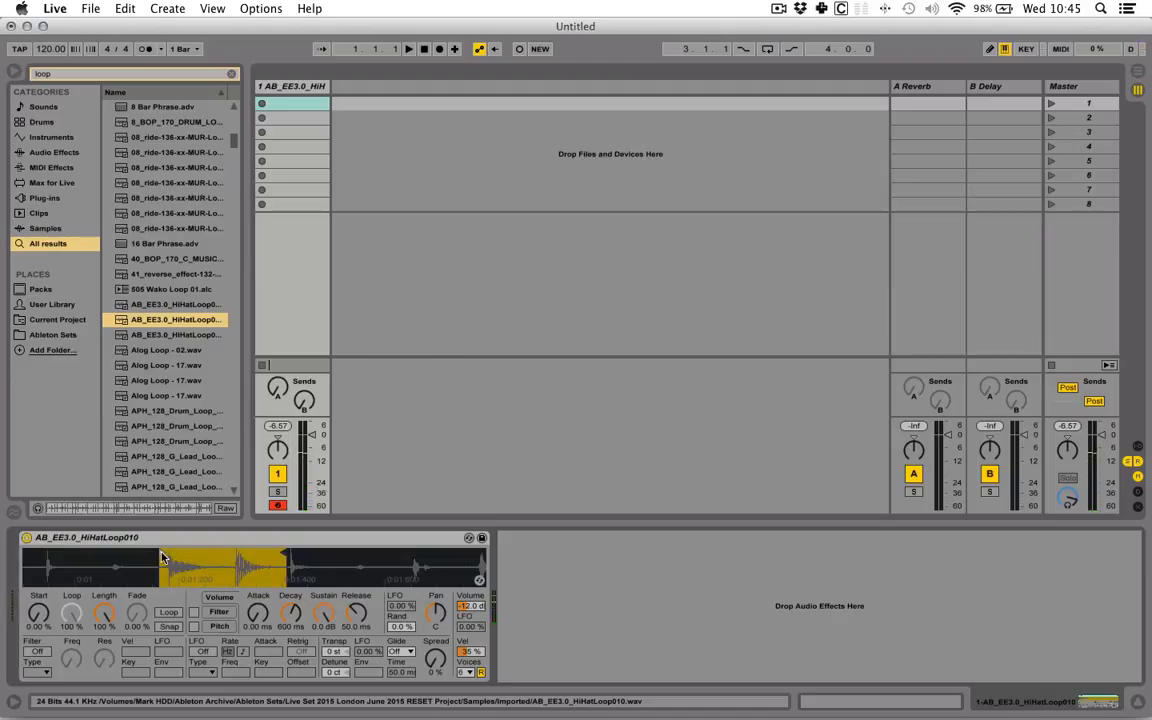
{"action": "left_click_drag", "start_coordinate": [163, 558], "coordinate": [357, 557]}
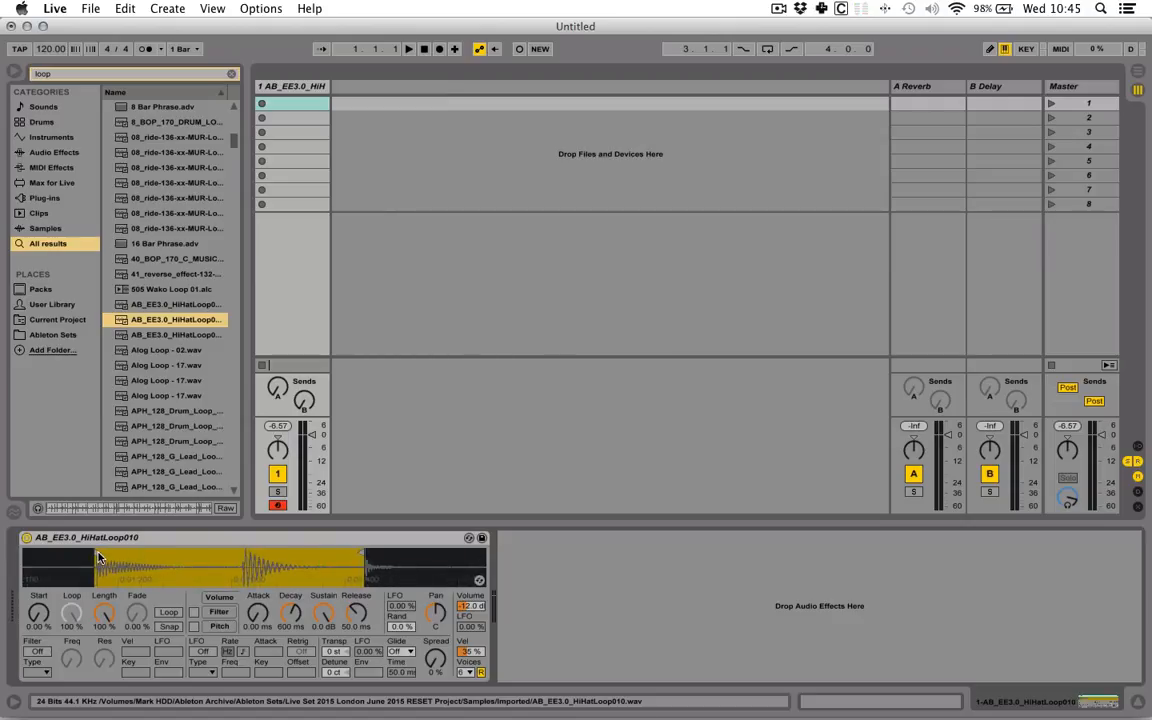
{"action": "left_click_drag", "start_coordinate": [98, 553], "coordinate": [100, 553]}
{"action": "left_click_drag", "start_coordinate": [96, 556], "coordinate": [247, 558]}
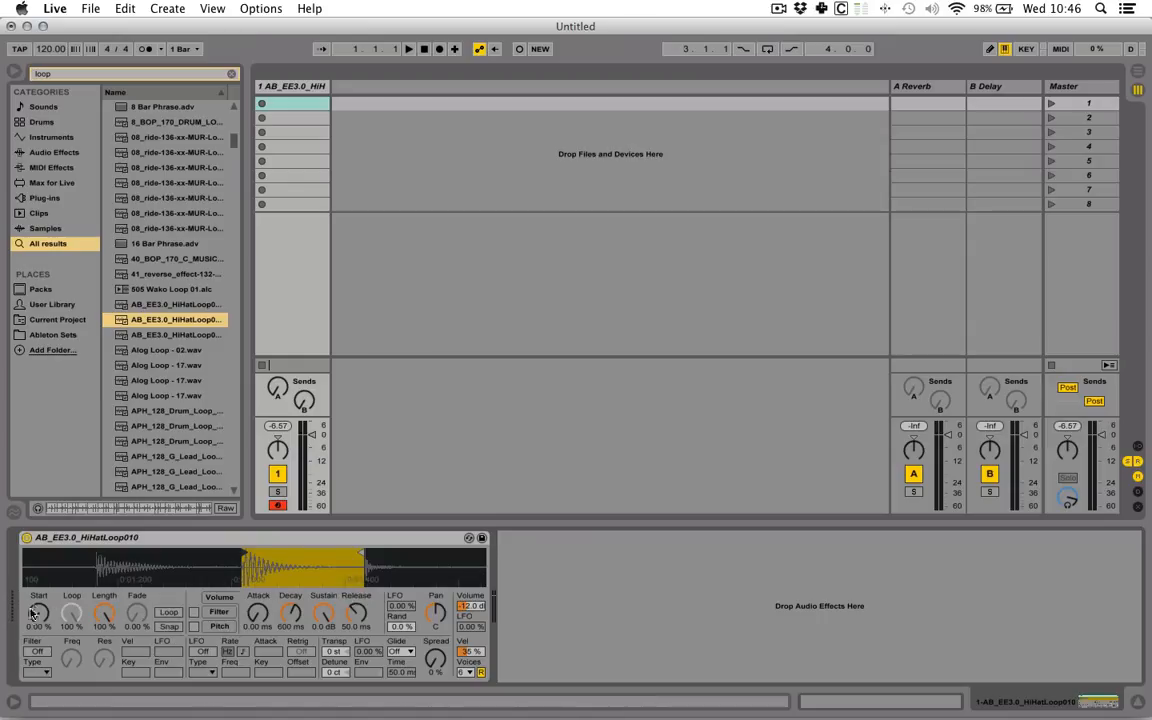
Turn on Snap and fine-tune the region's start and end markers around the isolated hit
{"action": "left_click", "coordinate": [170, 627]}
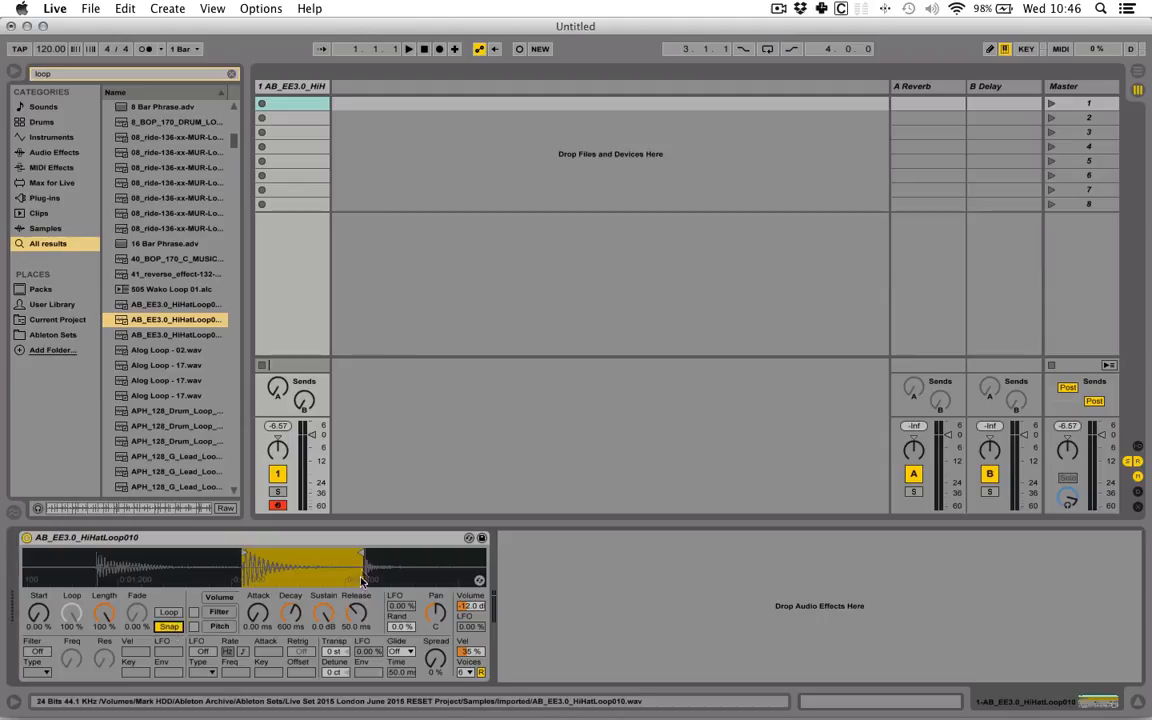
{"action": "mouse_move", "coordinate": [362, 556]}
{"action": "left_mouse_down"}
{"action": "mouse_move", "coordinate": [393, 558]}
{"action": "mouse_move", "coordinate": [307, 560]}
{"action": "mouse_move", "coordinate": [364, 561]}
{"action": "left_mouse_up"}
{"action": "mouse_move", "coordinate": [241, 557]}
{"action": "left_mouse_down"}
{"action": "mouse_move", "coordinate": [174, 556]}
{"action": "mouse_move", "coordinate": [241, 555]}
{"action": "left_mouse_up"}
{"action": "mouse_move", "coordinate": [366, 558]}
{"action": "left_mouse_down"}
{"action": "mouse_move", "coordinate": [257, 557]}
{"action": "mouse_move", "coordinate": [390, 560]}
{"action": "mouse_move", "coordinate": [290, 557]}
{"action": "mouse_move", "coordinate": [363, 559]}
{"action": "left_mouse_up"}
{"action": "mouse_move", "coordinate": [362, 572]}
{"action": "left_mouse_down"}
{"action": "mouse_move", "coordinate": [360, 660]}
{"action": "mouse_move", "coordinate": [381, 570]}
{"action": "mouse_move", "coordinate": [388, 630]}
{"action": "left_mouse_up"}
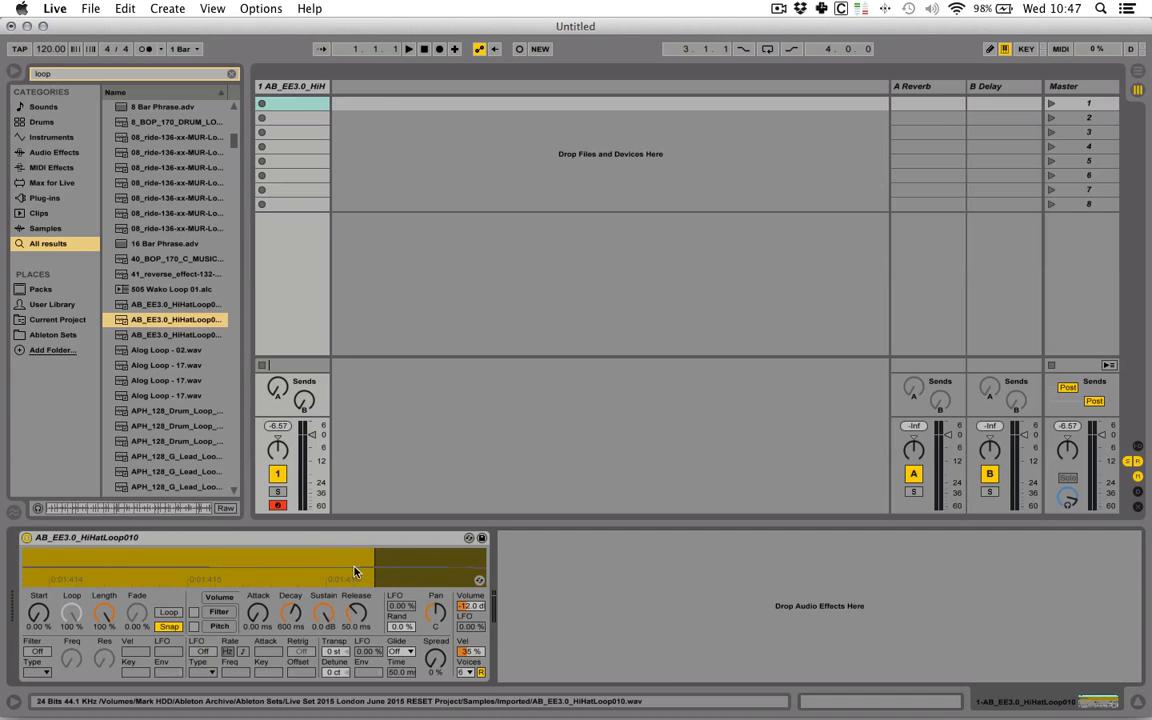
{"action": "left_click_drag", "start_coordinate": [378, 575], "coordinate": [378, 455]}
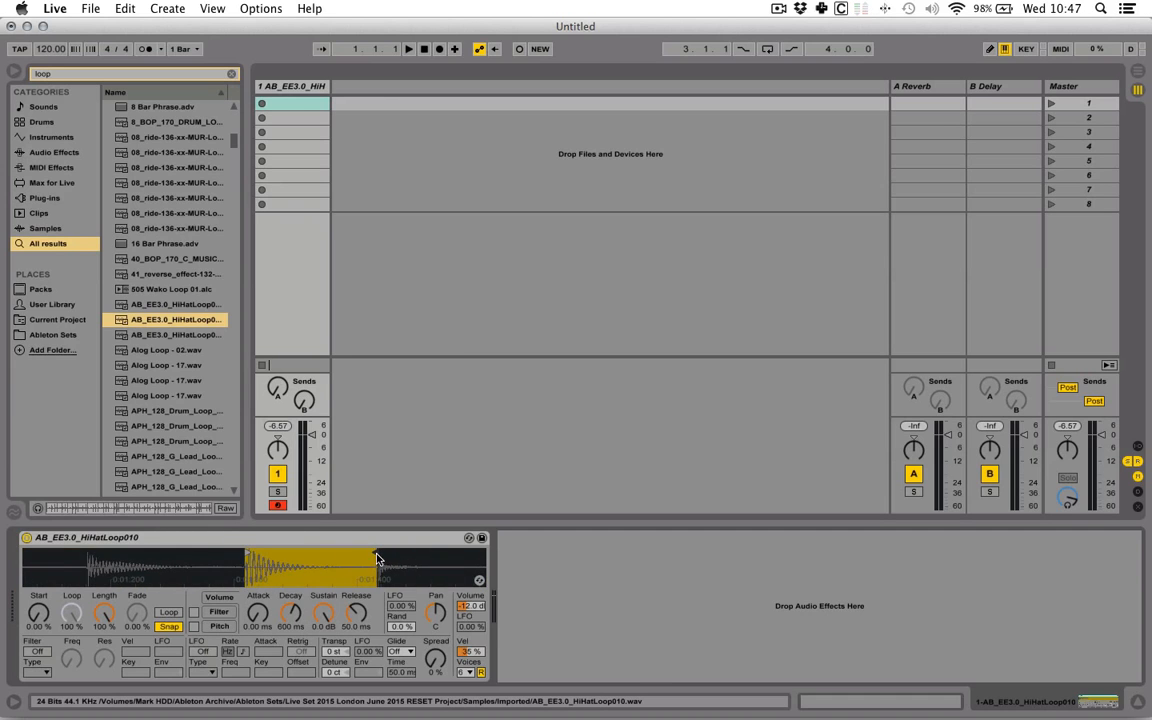
{"action": "left_click_drag", "start_coordinate": [376, 554], "coordinate": [338, 573]}
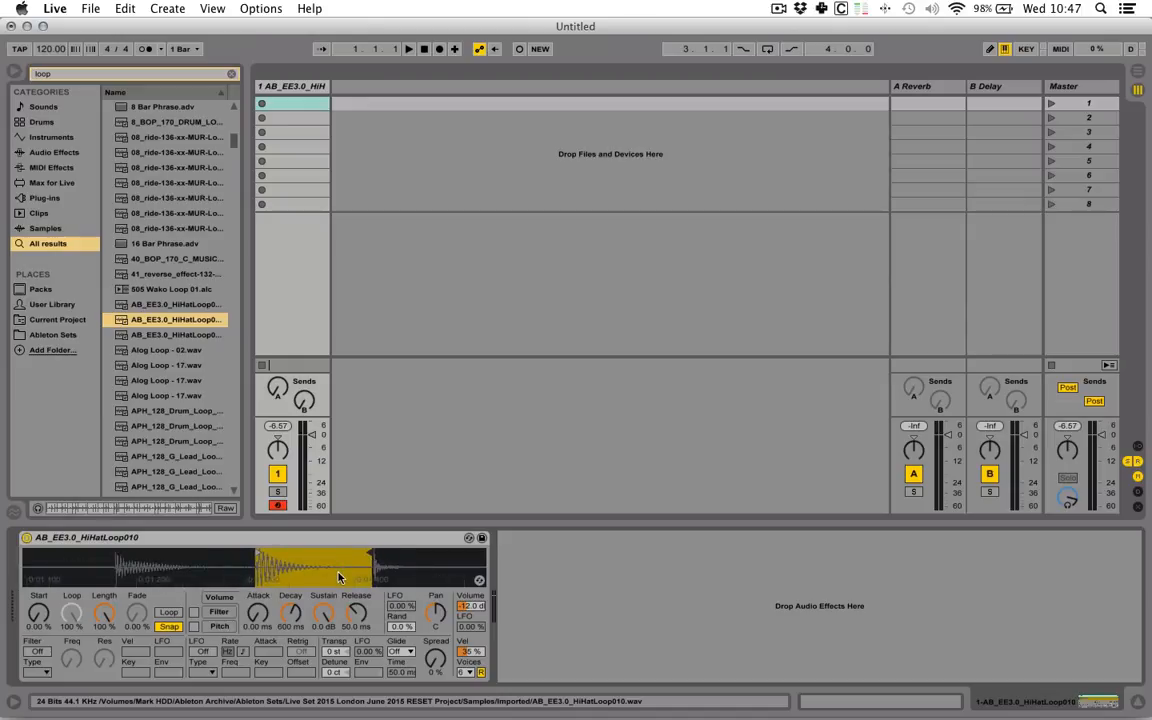
Audition the isolated hit repeatedly with Snap on, and again after turning Snap off
{"action": "key", "text": "a"}
{"action": "key", "text": "a"}
{"action": "key", "text": "a"}
{"action": "key", "text": "a"}
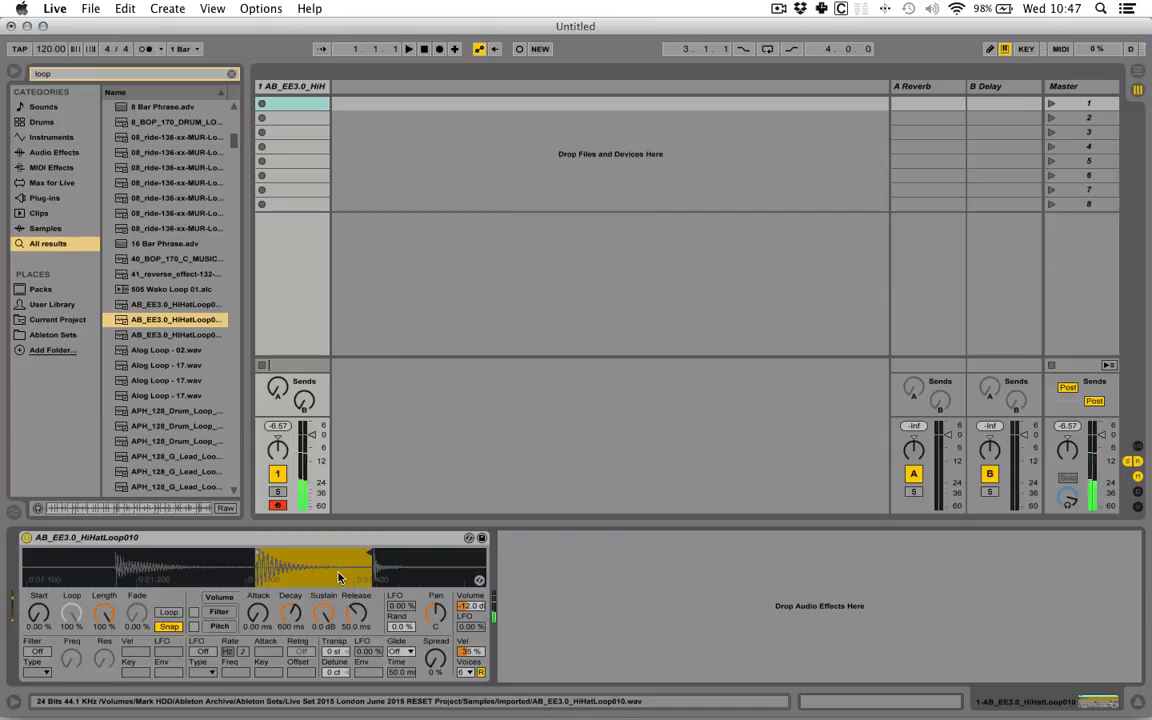
{"action": "left_click", "coordinate": [170, 627]}
{"action": "key", "text": "a"}
{"action": "key", "text": "a"}
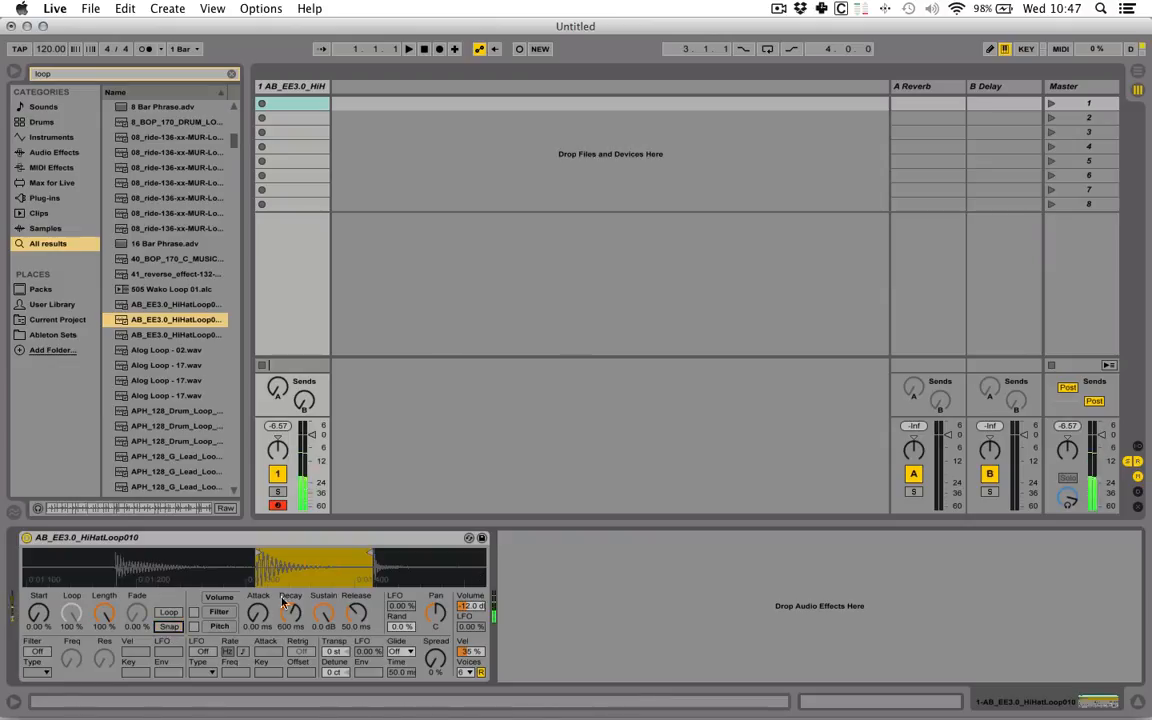
Move the region's end slightly into the next hit's transient while auditioning it, and turn Snap back on
{"action": "mouse_move", "coordinate": [374, 571]}
{"action": "left_mouse_down"}
{"action": "mouse_move", "coordinate": [367, 558]}
{"action": "mouse_move", "coordinate": [371, 582]}
{"action": "mouse_move", "coordinate": [351, 557]}
{"action": "left_mouse_up"}
{"action": "key", "text": "a"}
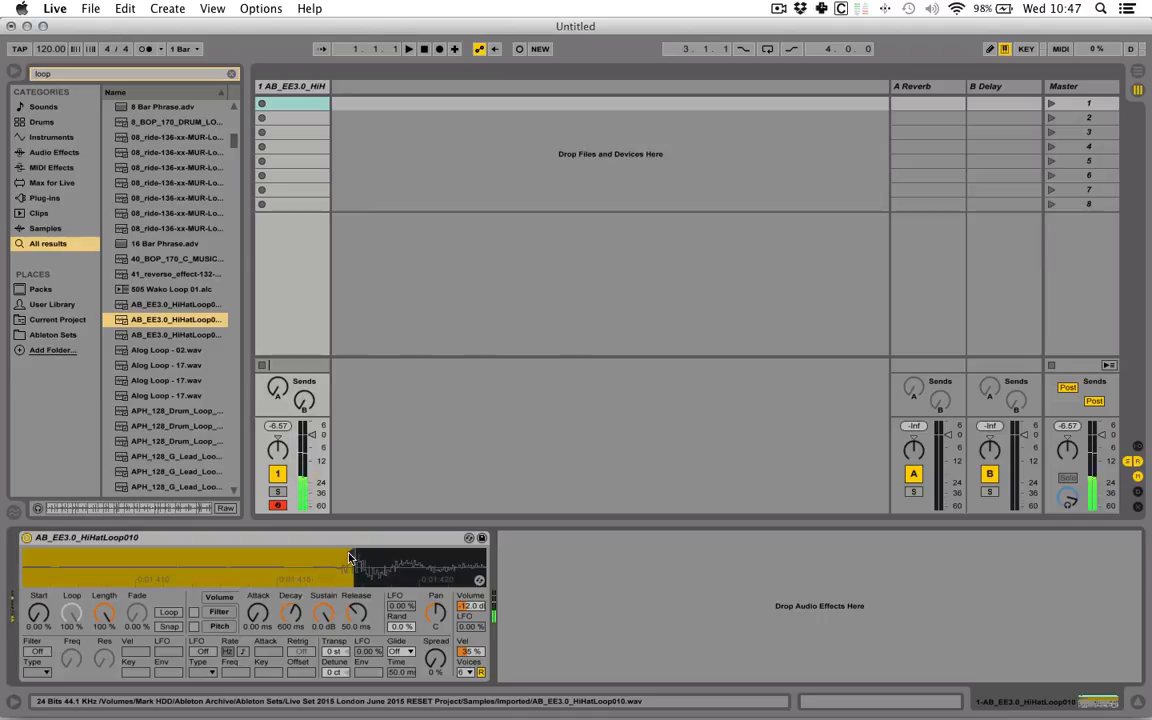
{"action": "left_click_drag", "start_coordinate": [352, 554], "coordinate": [357, 554]}
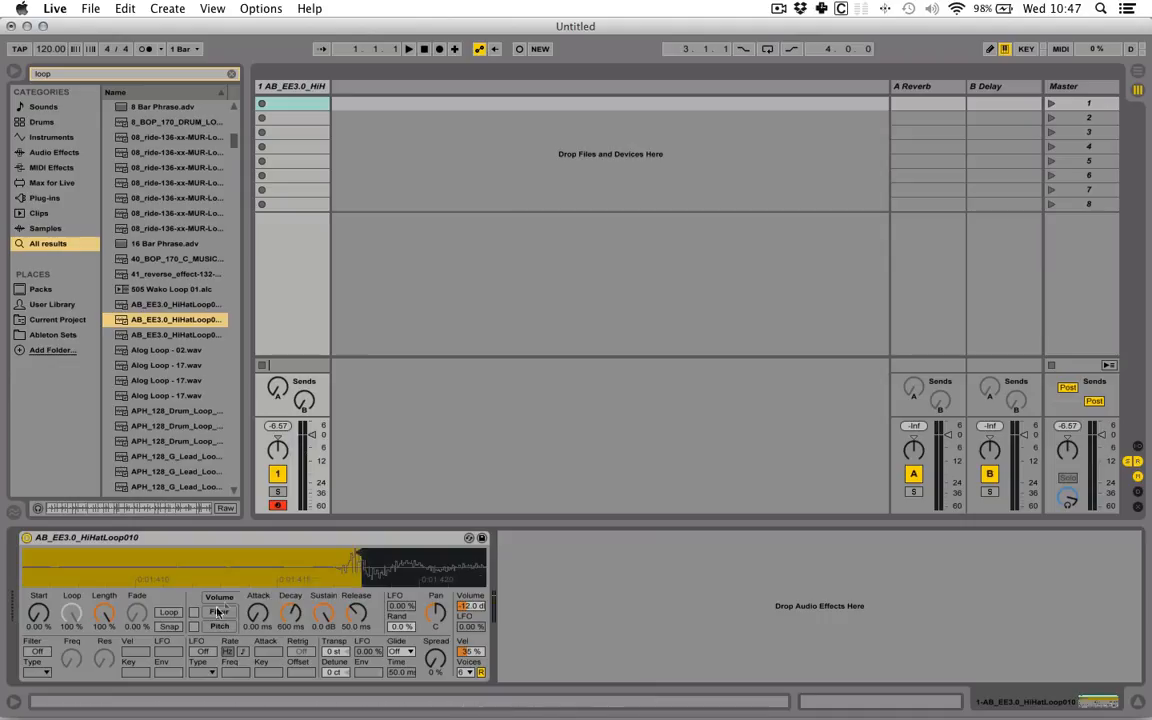
{"action": "left_click", "coordinate": [169, 626]}
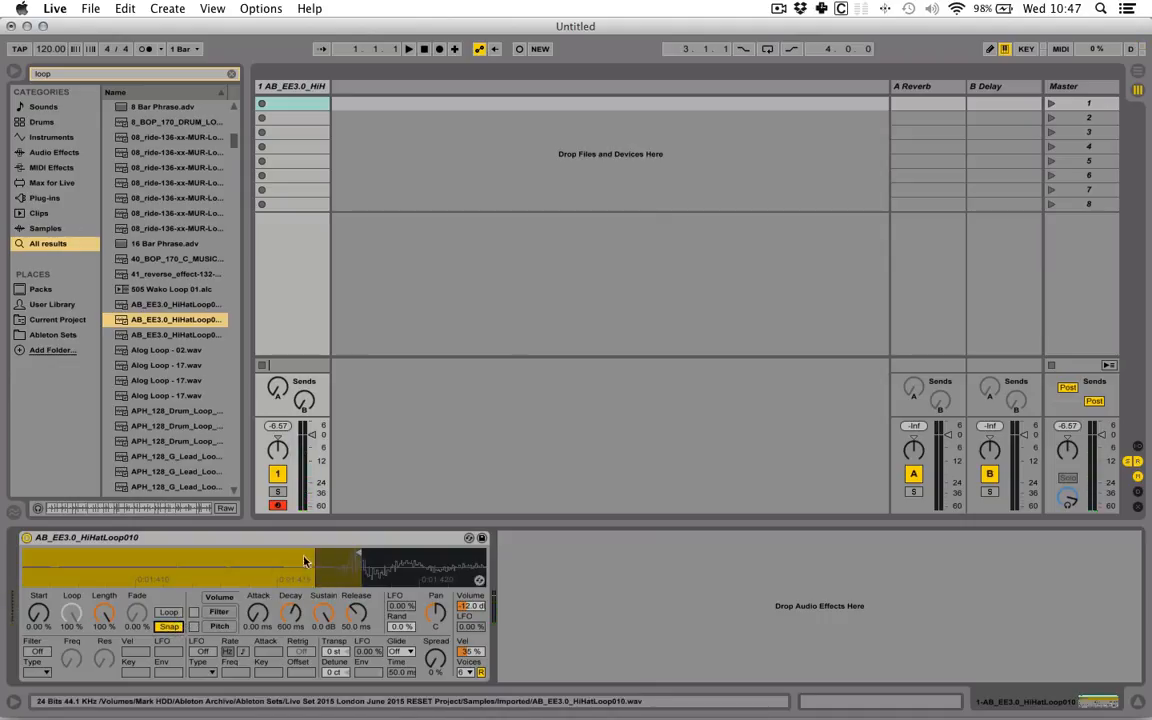
{"action": "left_click_drag", "start_coordinate": [318, 572], "coordinate": [362, 536]}
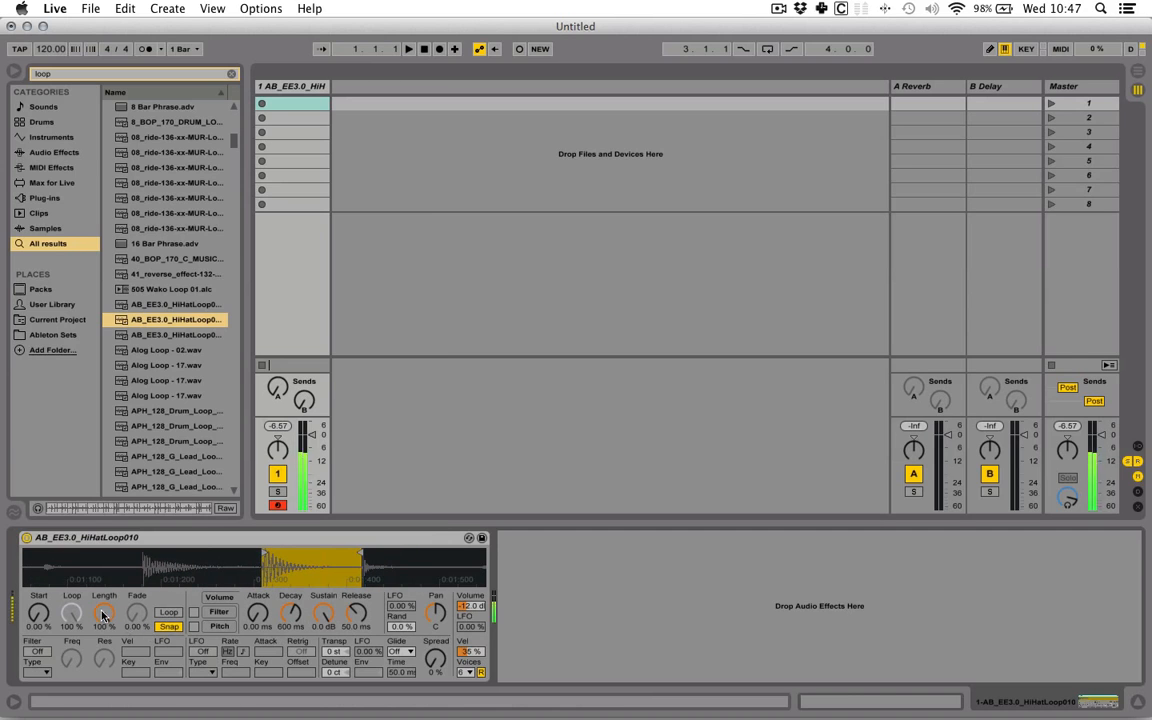
Try shortening the sample's Length to about 38%, restore it to 100%, and turn on Loop
{"action": "left_click_drag", "start_coordinate": [105, 613], "coordinate": [105, 680]}
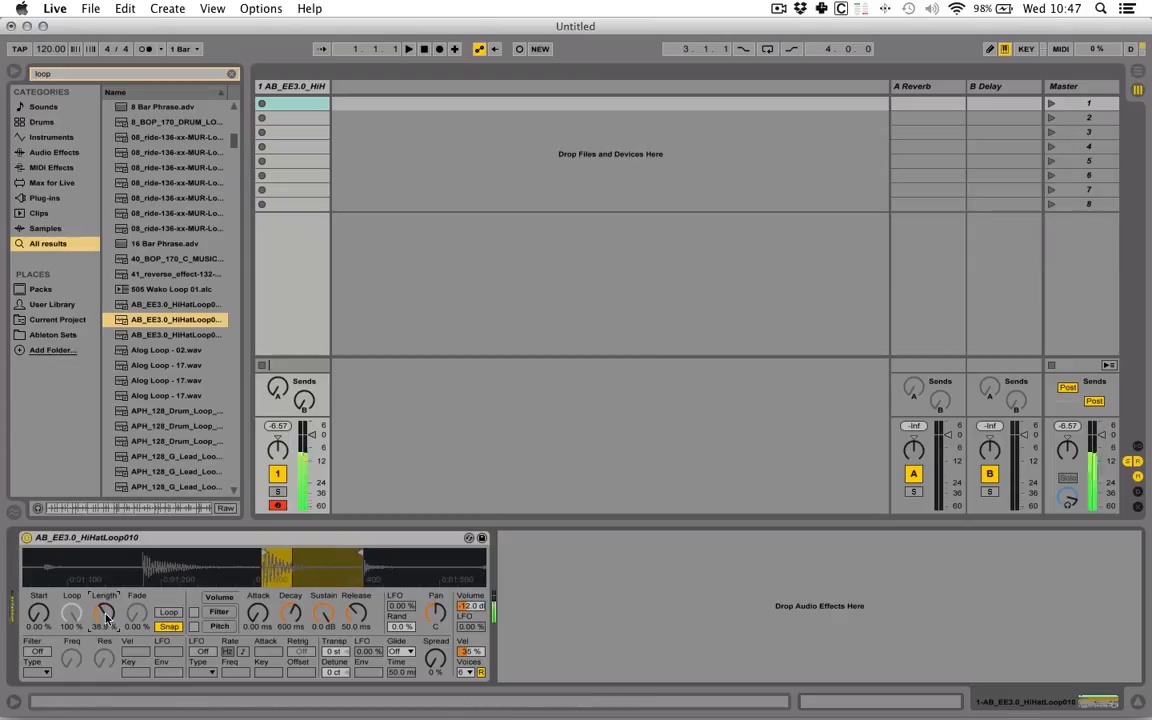
{"action": "mouse_move", "coordinate": [105, 614]}
{"action": "left_mouse_down"}
{"action": "mouse_move", "coordinate": [105, 573]}
{"action": "mouse_move", "coordinate": [105, 650]}
{"action": "mouse_move", "coordinate": [105, 550]}
{"action": "left_mouse_up"}
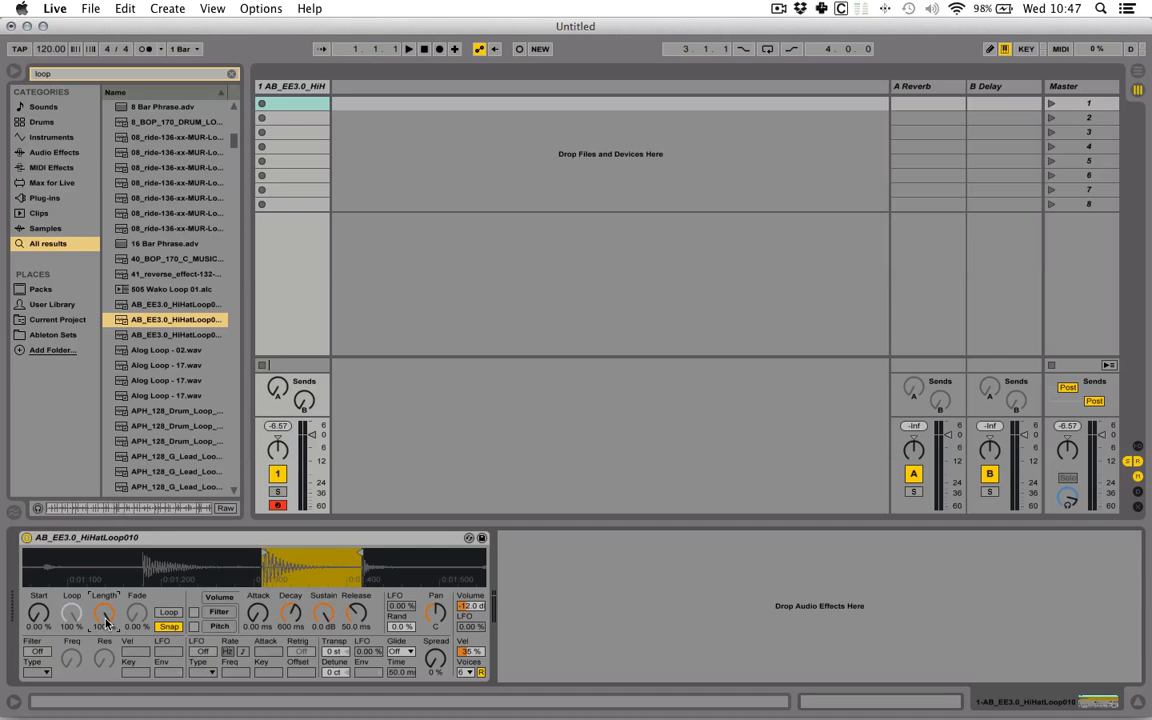
{"action": "left_click", "coordinate": [167, 613]}
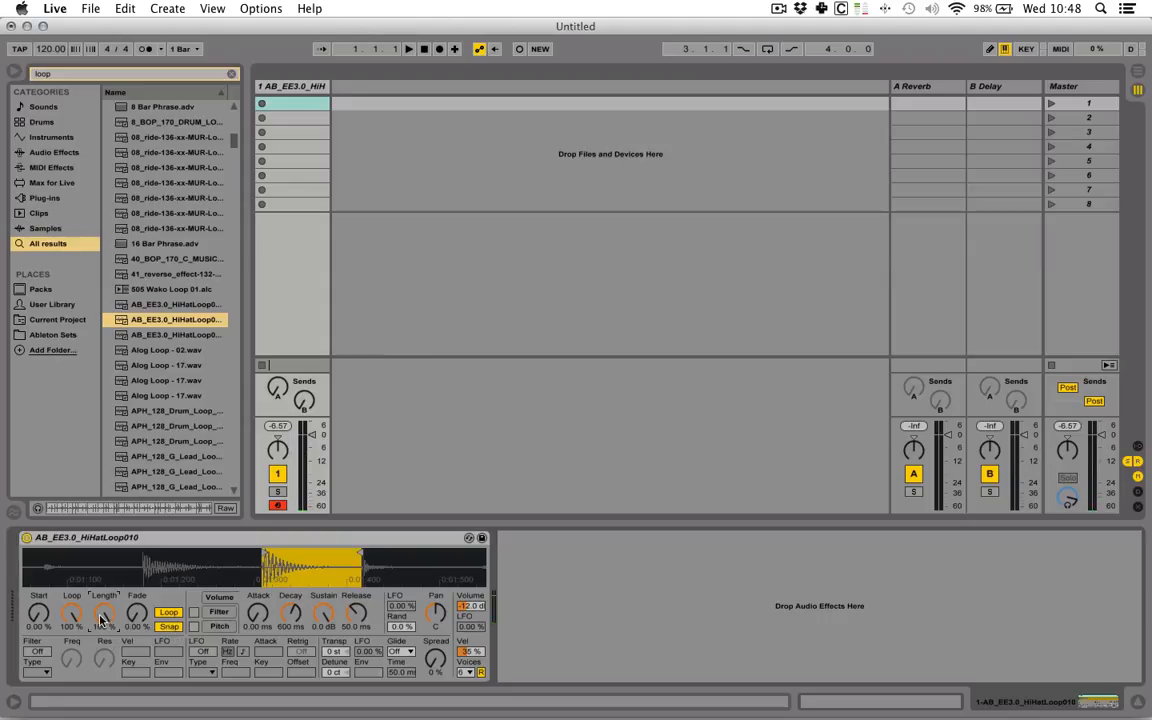
Turn off Snap, try shortening the Loop amount to 40.5%, and restore it to 100%
{"action": "left_click", "coordinate": [170, 627]}
{"action": "mouse_move", "coordinate": [104, 617]}
{"action": "left_mouse_down"}
{"action": "mouse_move", "coordinate": [104, 697]}
{"action": "mouse_move", "coordinate": [104, 617]}
{"action": "left_mouse_up"}
{"action": "mouse_move", "coordinate": [71, 617]}
{"action": "left_mouse_down"}
{"action": "mouse_move", "coordinate": [71, 677]}
{"action": "mouse_move", "coordinate": [71, 620]}
{"action": "left_mouse_up"}
{"action": "left_click_drag", "start_coordinate": [71, 620], "coordinate": [71, 666]}
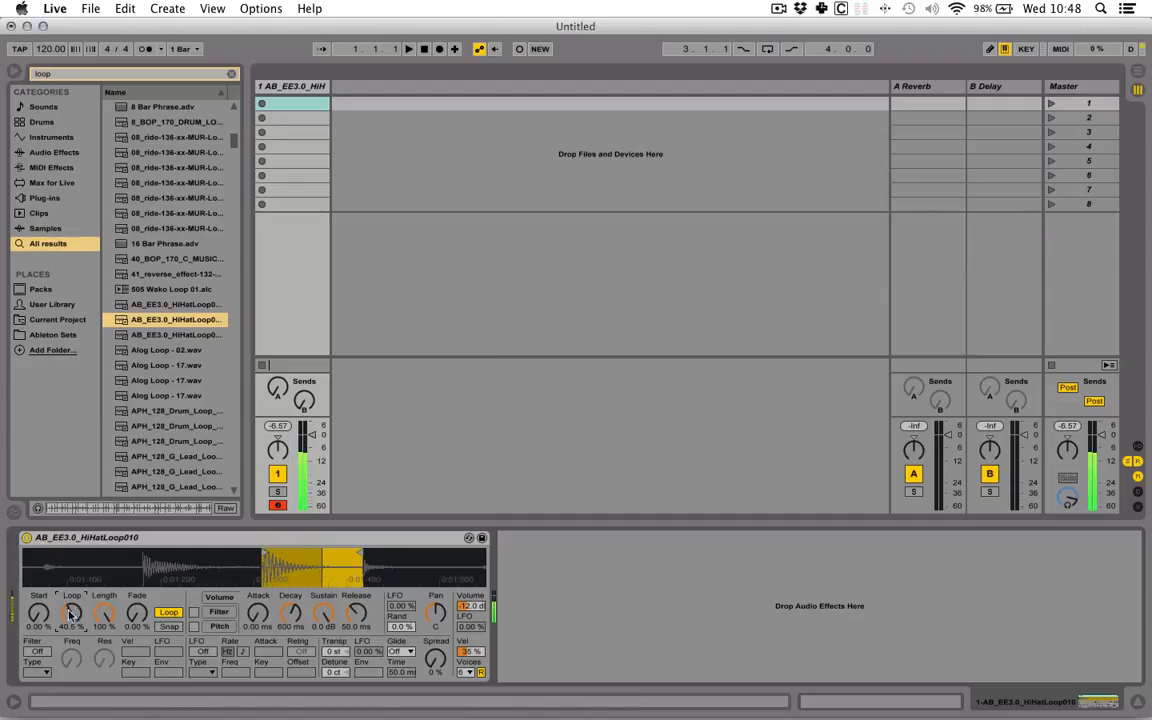
{"action": "left_click_drag", "start_coordinate": [71, 613], "coordinate": [71, 555]}
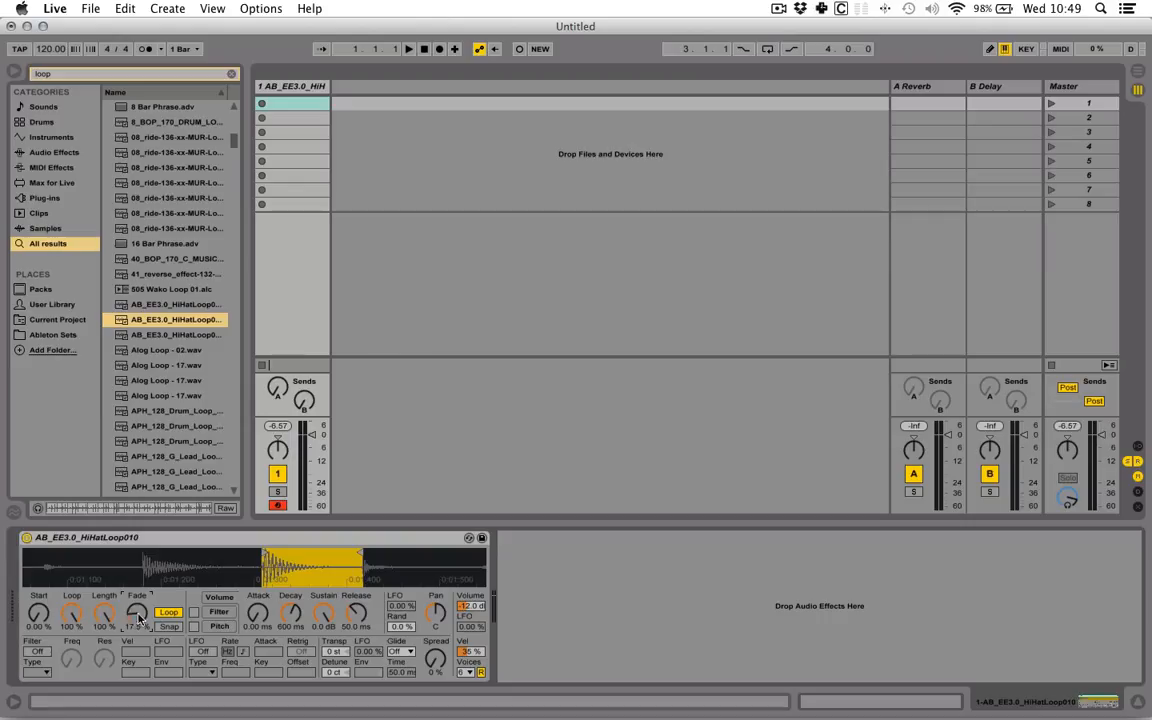
Shorten the Loop amount to 81.0% and raise the loop crossfade to 40.6%
{"action": "left_click_drag", "start_coordinate": [140, 620], "coordinate": [140, 644]}
{"action": "left_click_drag", "start_coordinate": [70, 616], "coordinate": [70, 636]}
{"action": "left_click_drag", "start_coordinate": [137, 613], "coordinate": [137, 600]}
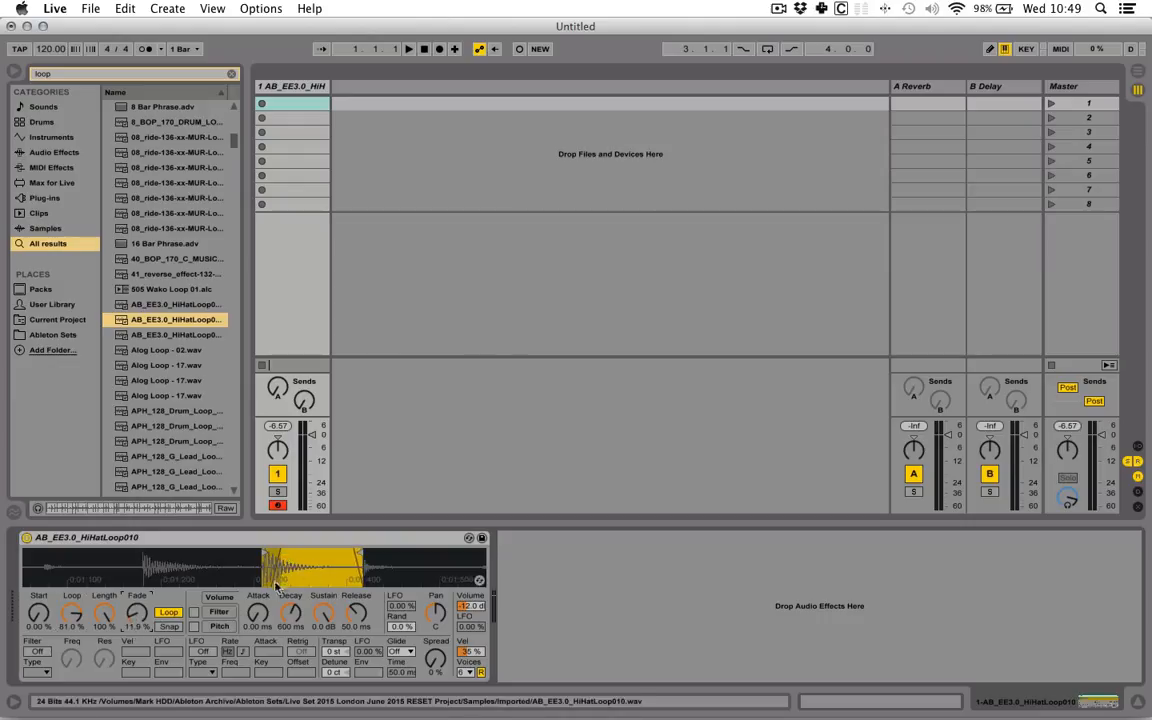
{"action": "left_click_drag", "start_coordinate": [135, 620], "coordinate": [135, 590]}
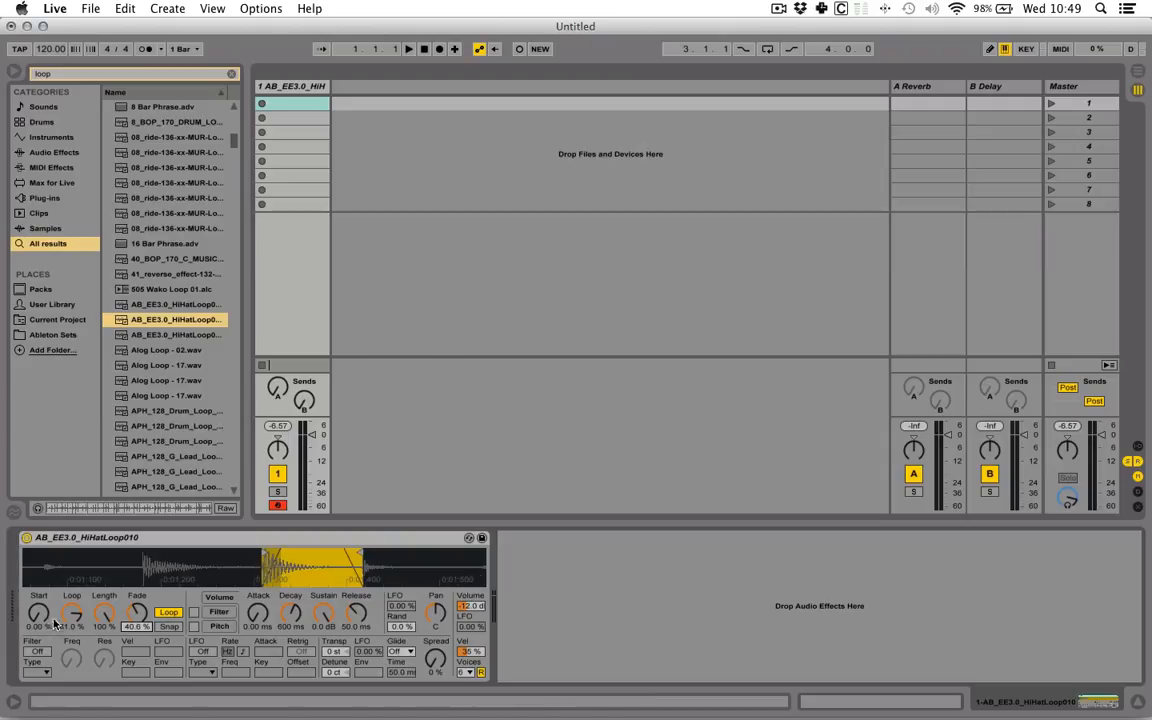
Raise the Fade to 86.5% and shorten the Loop amount to 34.1%
{"action": "left_click_drag", "start_coordinate": [137, 613], "coordinate": [137, 553]}
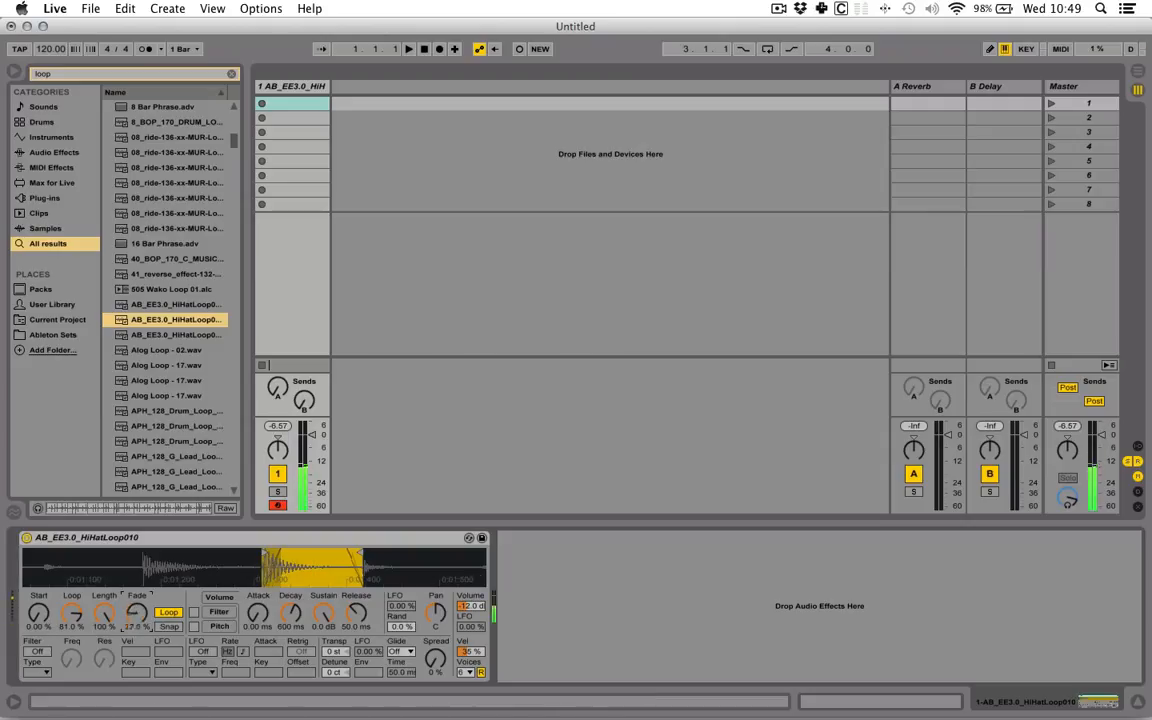
{"action": "mouse_move", "coordinate": [71, 613]}
{"action": "left_mouse_down"}
{"action": "mouse_move", "coordinate": [71, 679]}
{"action": "mouse_move", "coordinate": [71, 590]}
{"action": "mouse_move", "coordinate": [71, 667]}
{"action": "mouse_move", "coordinate": [77, 619]}
{"action": "left_mouse_up"}
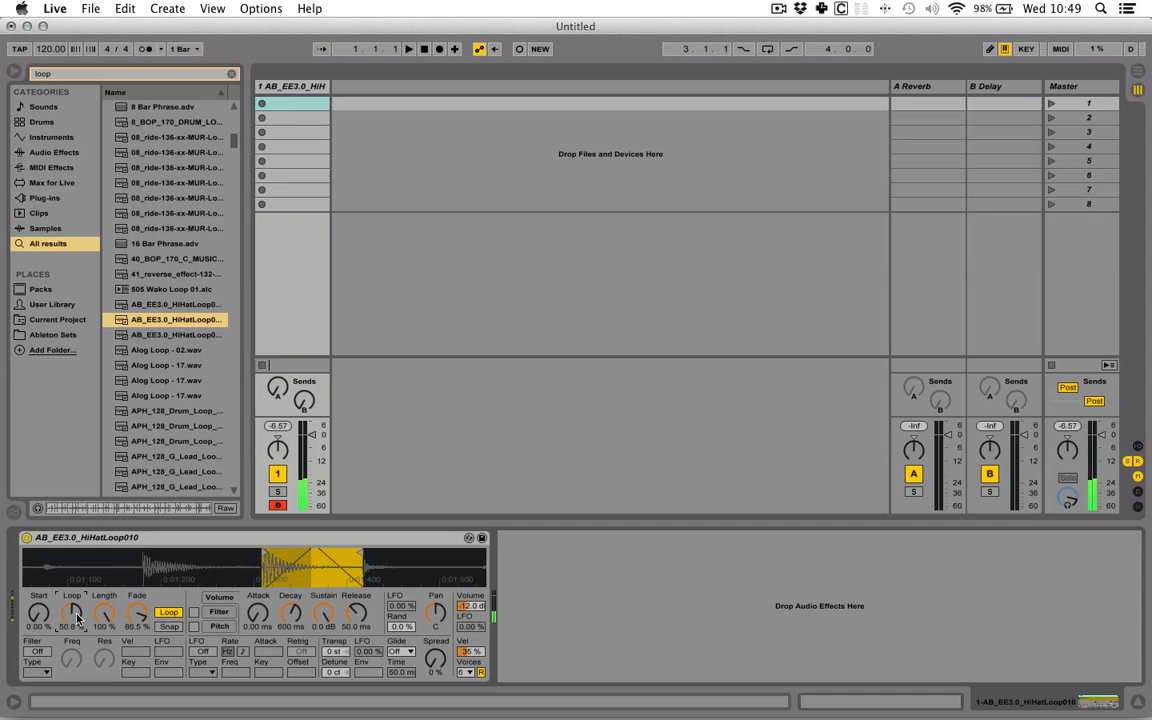
{"action": "mouse_move", "coordinate": [77, 619]}
{"action": "left_mouse_down"}
{"action": "mouse_move", "coordinate": [77, 646]}
{"action": "mouse_move", "coordinate": [73, 619]}
{"action": "left_mouse_up"}
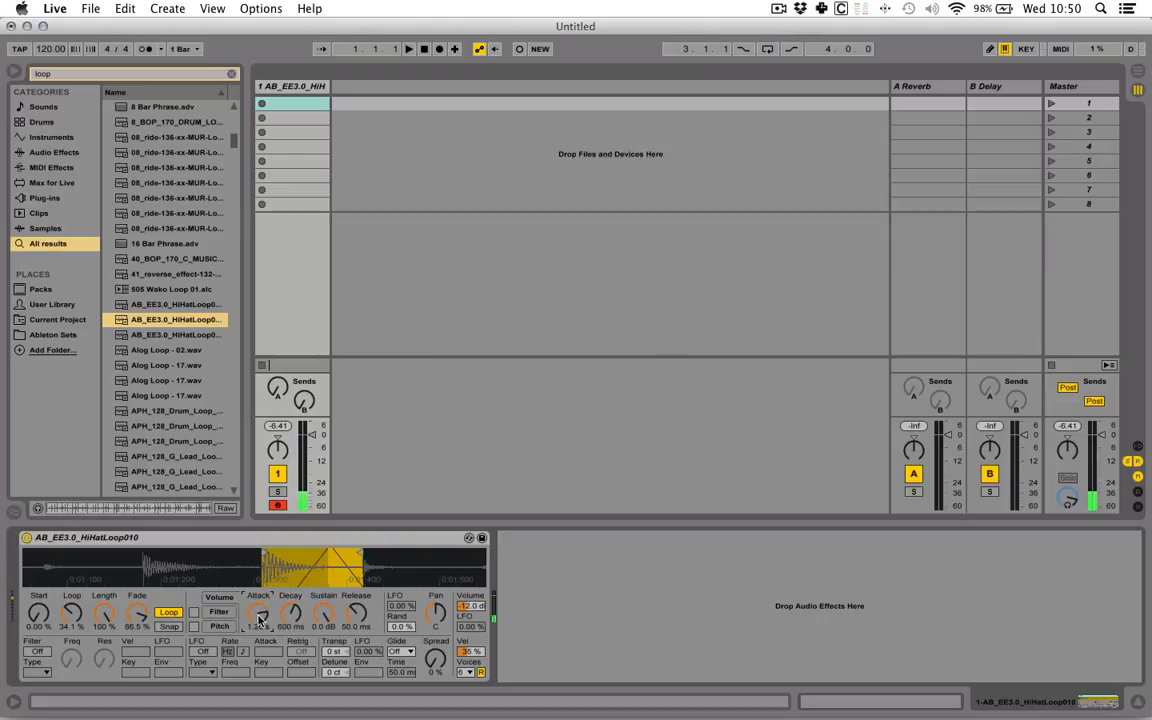
Try a slower volume envelope with 818 ms attack, 1.99 s decay, -12 dB sustain and 1.06 s release
{"action": "left_click_drag", "start_coordinate": [259, 612], "coordinate": [259, 620]}
{"action": "left_click_drag", "start_coordinate": [295, 621], "coordinate": [295, 612]}
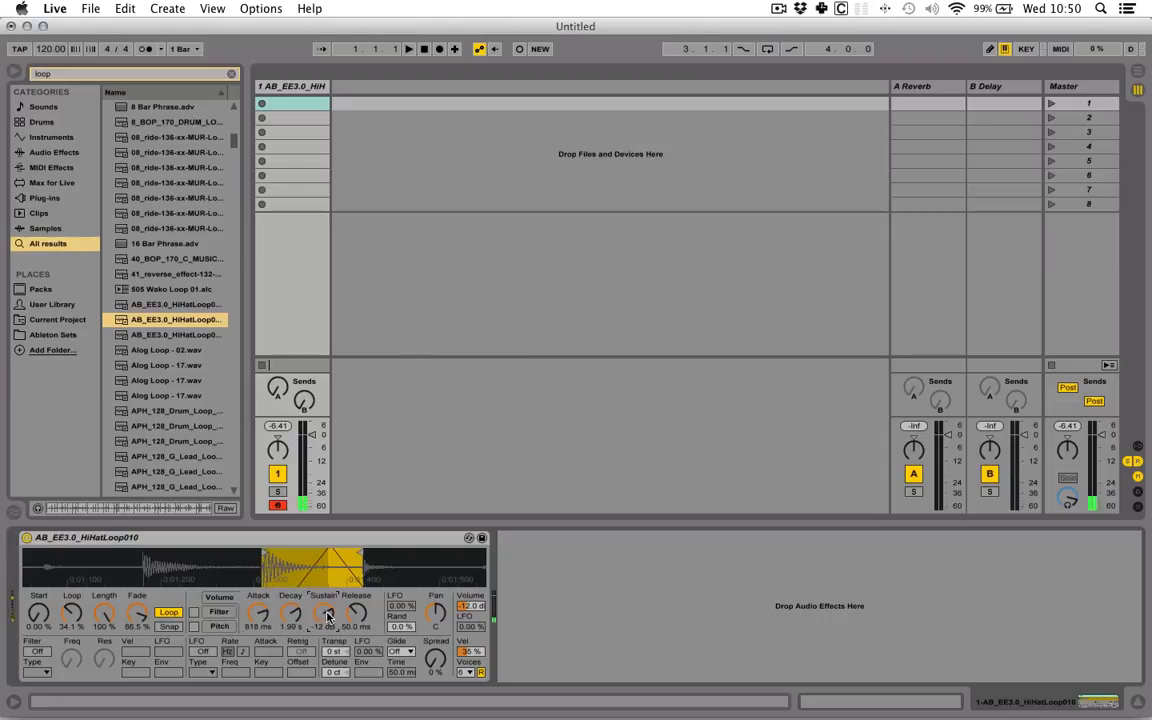
{"action": "left_click", "coordinate": [258, 613]}
{"action": "left_click_drag", "start_coordinate": [357, 620], "coordinate": [357, 594]}
Set the volume envelope to 0 ms attack, 267 ms decay, 0.0 dB sustain and about 4.81 ms release
{"action": "left_click_drag", "start_coordinate": [259, 617], "coordinate": [259, 680]}
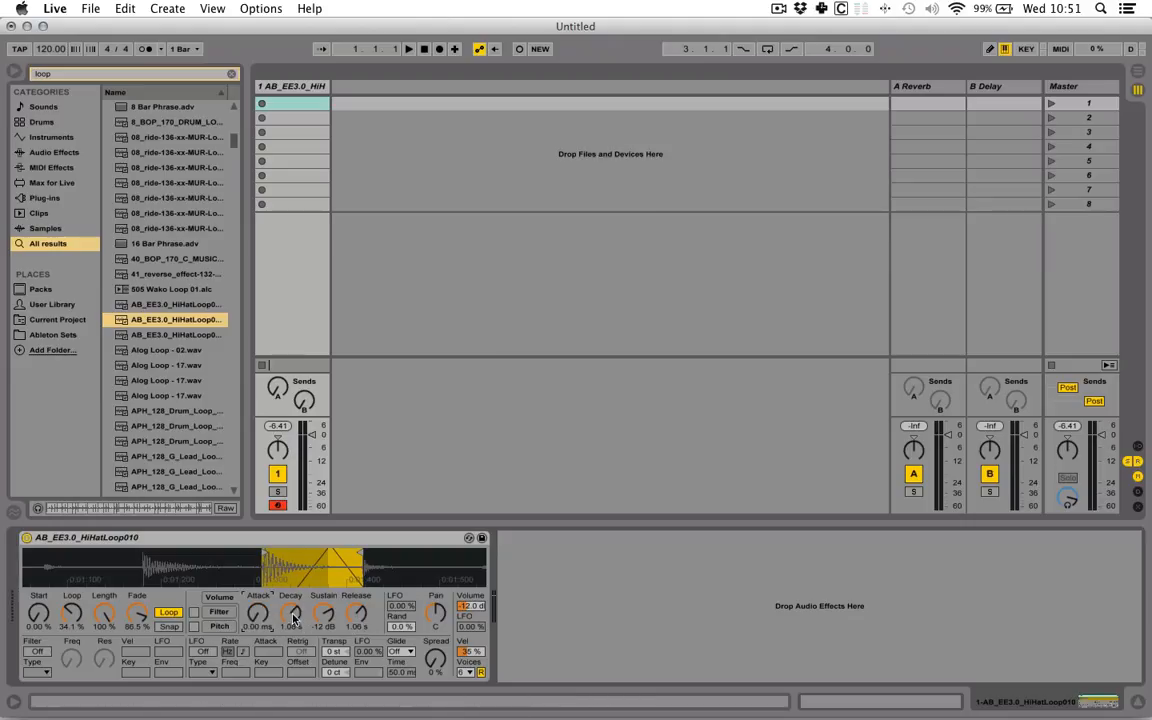
{"action": "left_click_drag", "start_coordinate": [293, 618], "coordinate": [293, 645]}
{"action": "left_click_drag", "start_coordinate": [325, 617], "coordinate": [325, 570]}
{"action": "left_click_drag", "start_coordinate": [356, 614], "coordinate": [356, 645]}
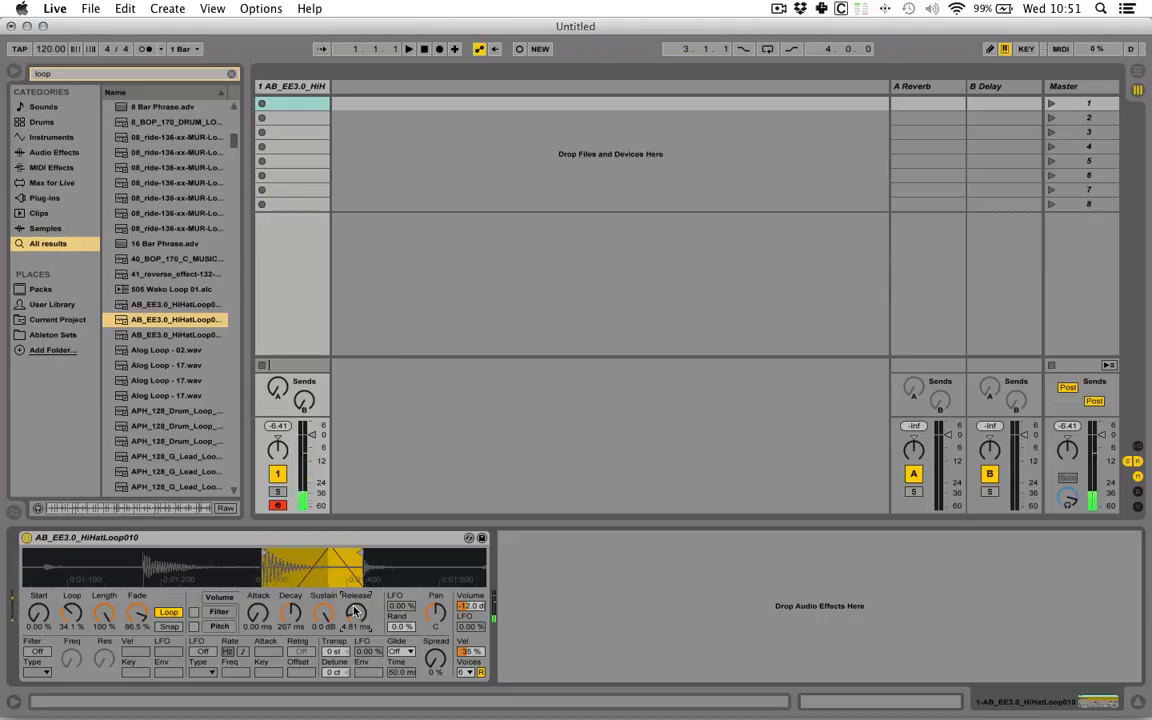
Show the filter envelope, toggle its activation, and enable the pitch envelope
{"action": "left_click", "coordinate": [222, 613]}
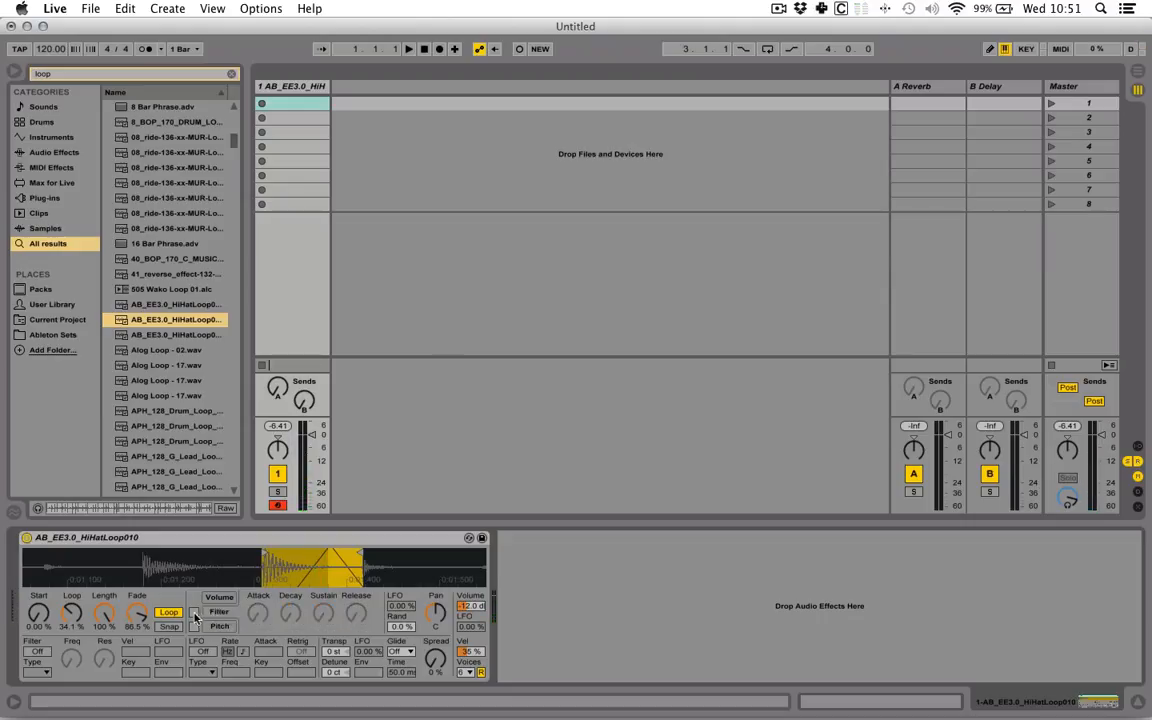
{"action": "left_click", "coordinate": [194, 611]}
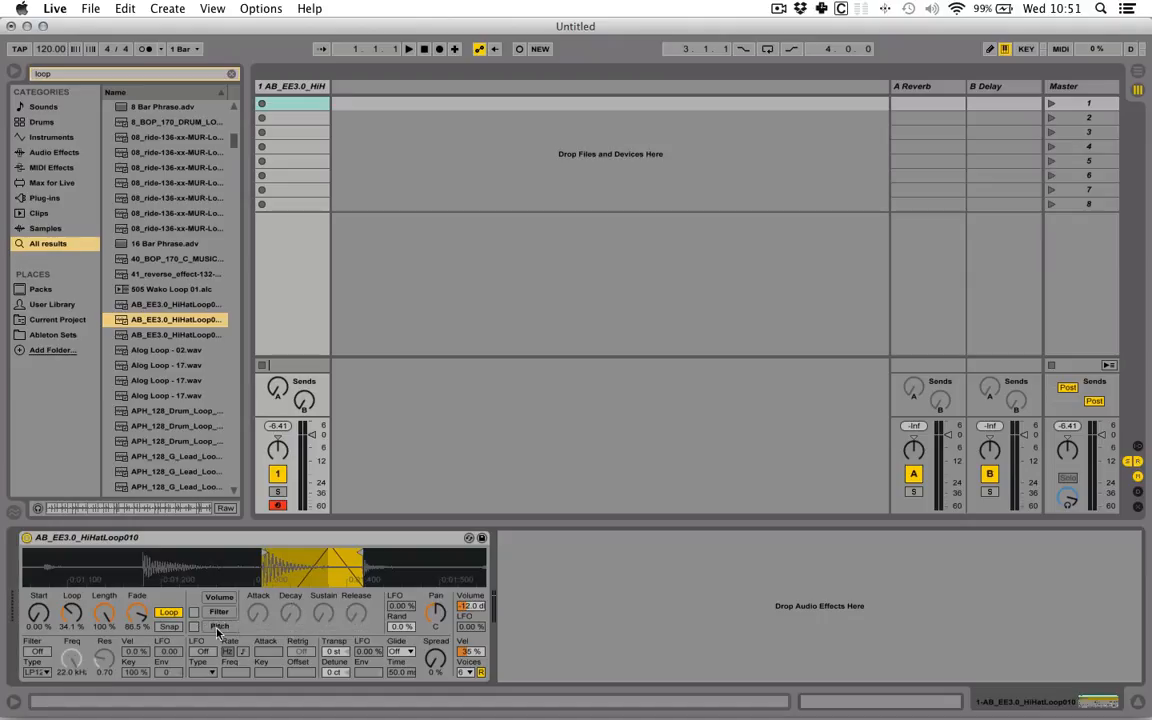
{"action": "left_click", "coordinate": [194, 626]}
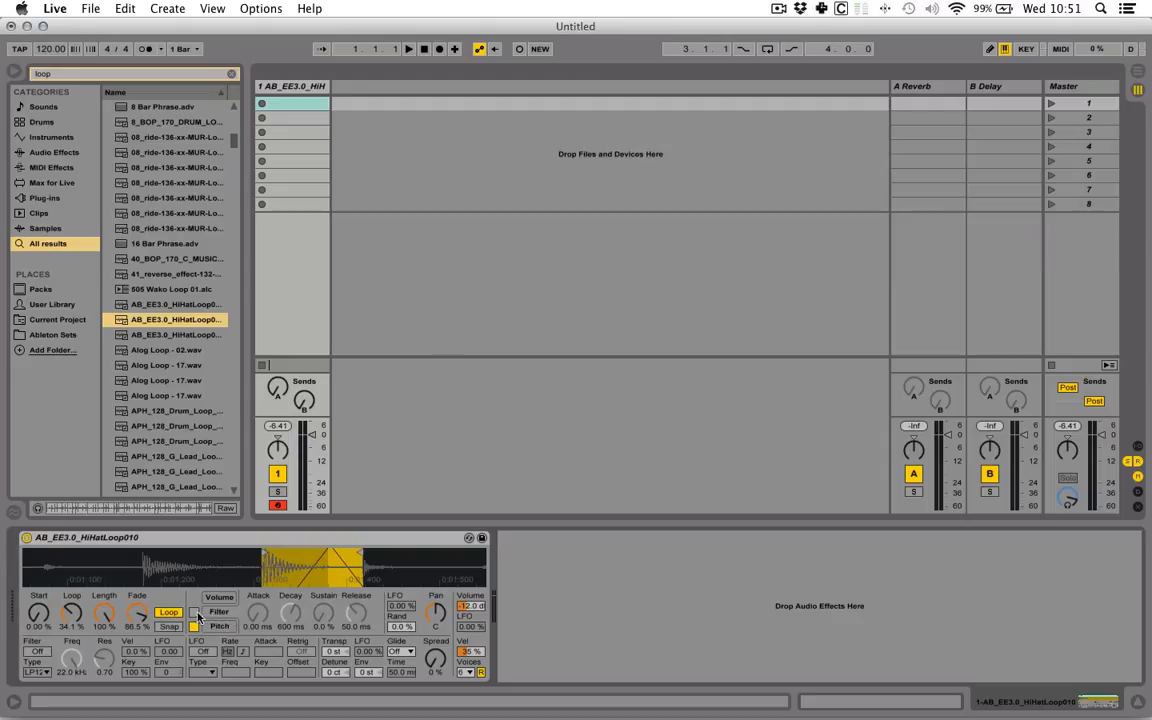
Look through the volume and pitch envelopes, return to the filter envelope, and turn on both the filter and its envelope
{"action": "left_click", "coordinate": [218, 598]}
{"action": "left_click", "coordinate": [230, 628]}
{"action": "left_click", "coordinate": [226, 613]}
{"action": "left_click", "coordinate": [37, 652]}
{"action": "left_click", "coordinate": [194, 612]}
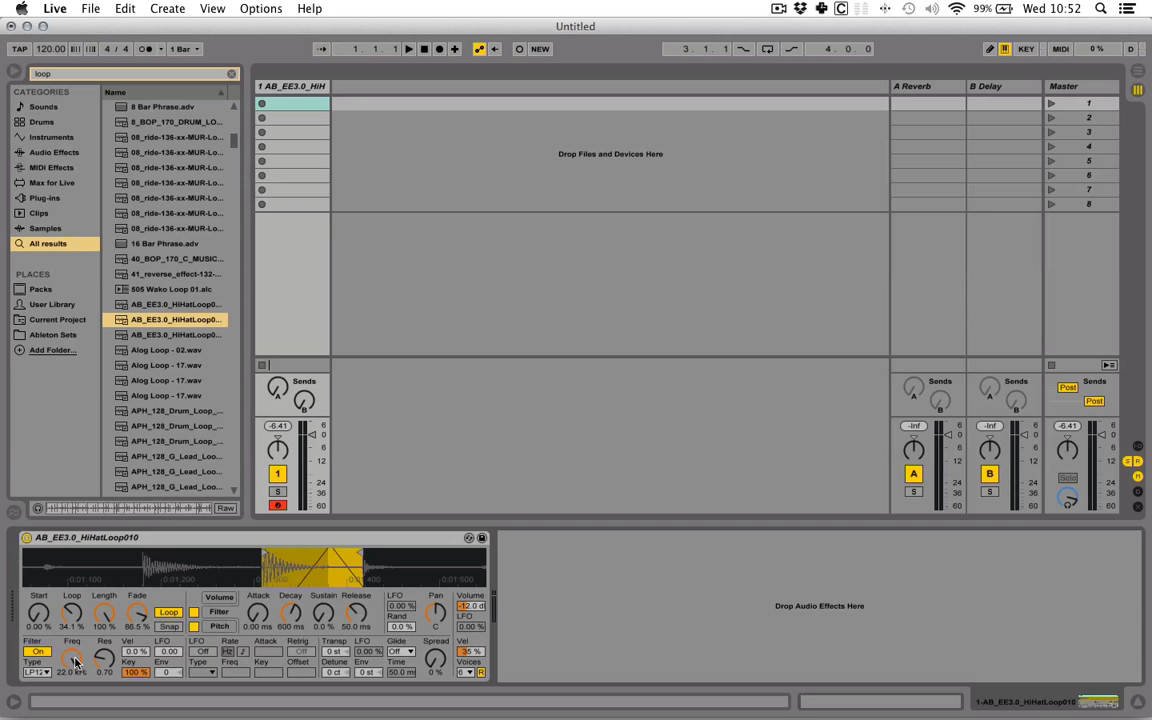
Set the filter envelope to 1.00 s attack, 1.00 s decay, 50% sustain and 1.00 s release
{"action": "mouse_move", "coordinate": [75, 661]}
{"action": "left_mouse_down"}
{"action": "mouse_move", "coordinate": [75, 700]}
{"action": "mouse_move", "coordinate": [75, 661]}
{"action": "left_mouse_up"}
{"action": "mouse_move", "coordinate": [257, 612]}
{"action": "left_mouse_down"}
{"action": "mouse_move", "coordinate": [257, 590]}
{"action": "mouse_move", "coordinate": [257, 615]}
{"action": "left_mouse_up"}
{"action": "type", "text": "10"}
{"action": "left_click", "coordinate": [282, 622]}
{"action": "type", "text": "1000"}
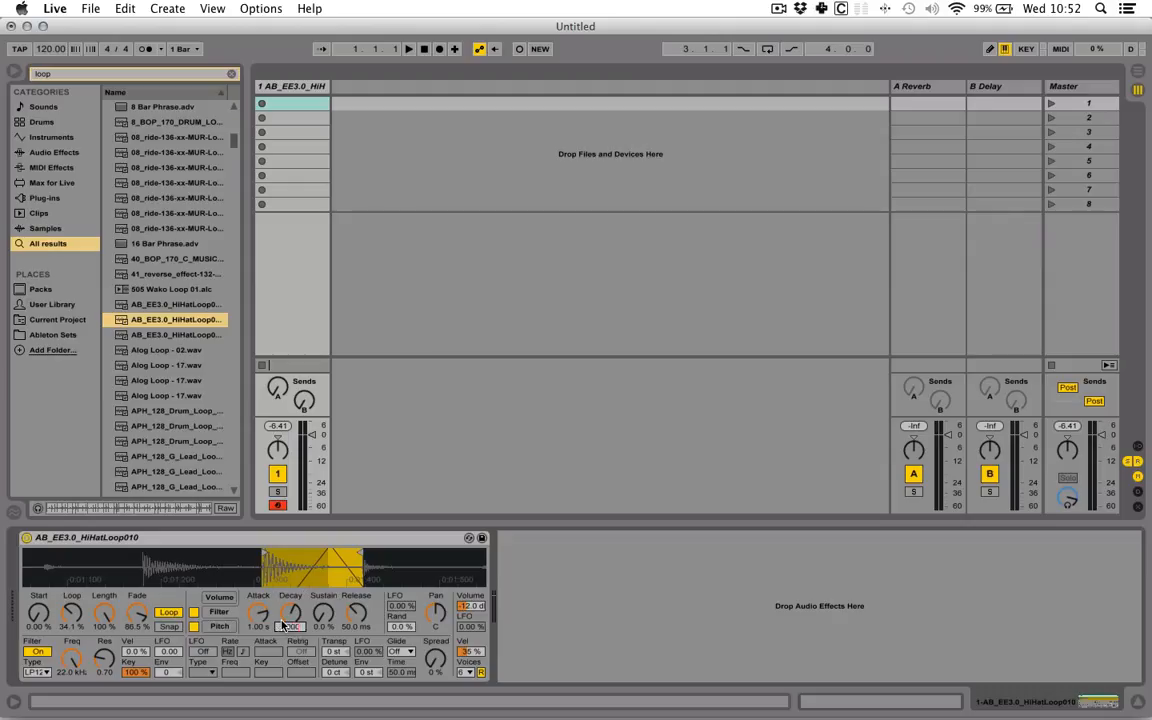
{"action": "left_click", "coordinate": [357, 626]}
{"action": "type", "text": "1000"}
{"action": "key", "text": "Return"}
{"action": "mouse_move", "coordinate": [327, 620]}
{"action": "left_mouse_down"}
{"action": "mouse_move", "coordinate": [327, 600]}
{"action": "mouse_move", "coordinate": [328, 616]}
{"action": "left_mouse_up"}
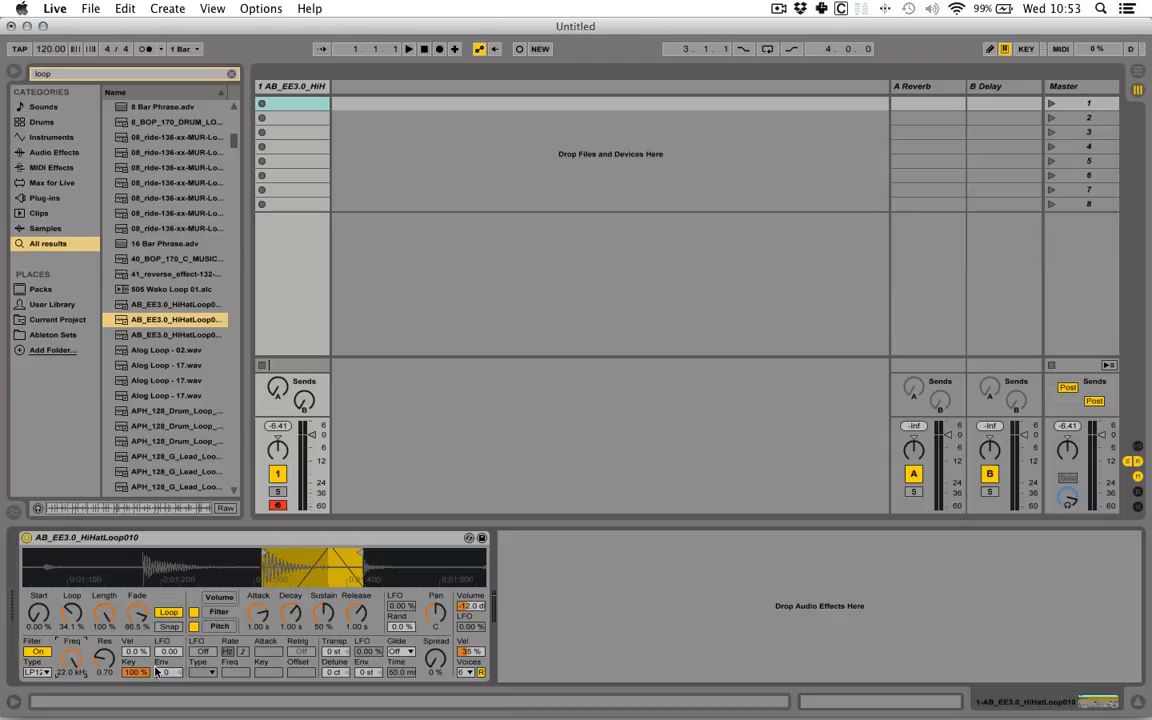
Try different filter envelope amounts, ending at -72, and play the sample to hear the effect
{"action": "left_click_drag", "start_coordinate": [156, 672], "coordinate": [148, 606]}
{"action": "left_click", "coordinate": [170, 673]}
{"action": "type", "text": "1a"}
{"action": "key", "text": "a"}
Switch to the volume envelope and set its decay and release to 1.00 s each
{"action": "left_click", "coordinate": [232, 600]}
{"action": "left_click", "coordinate": [261, 618]}
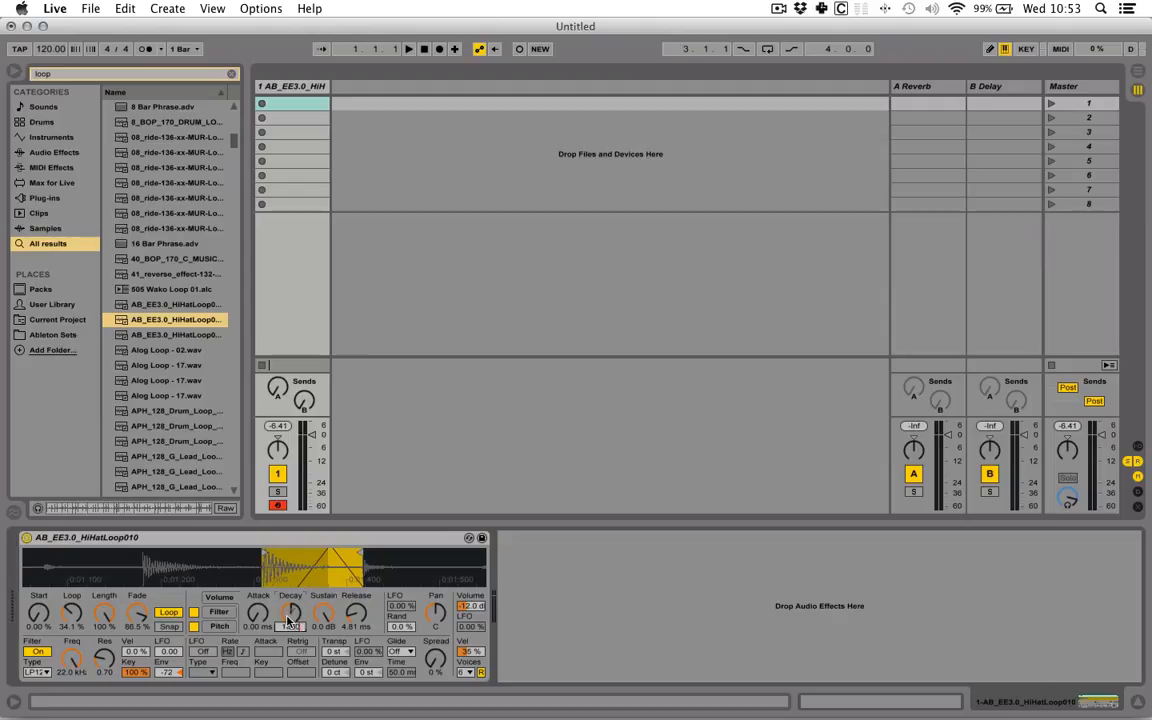
{"action": "key", "text": "Return"}
{"action": "left_click", "coordinate": [361, 612]}
{"action": "type", "text": "1000"}
{"action": "key", "text": "Return"}
Reset the filter's envelope amount to 0 and look through the filter types, keeping LP12
{"action": "left_click", "coordinate": [172, 673]}
{"action": "key", "text": "Delete"}
{"action": "left_click", "coordinate": [39, 673]}
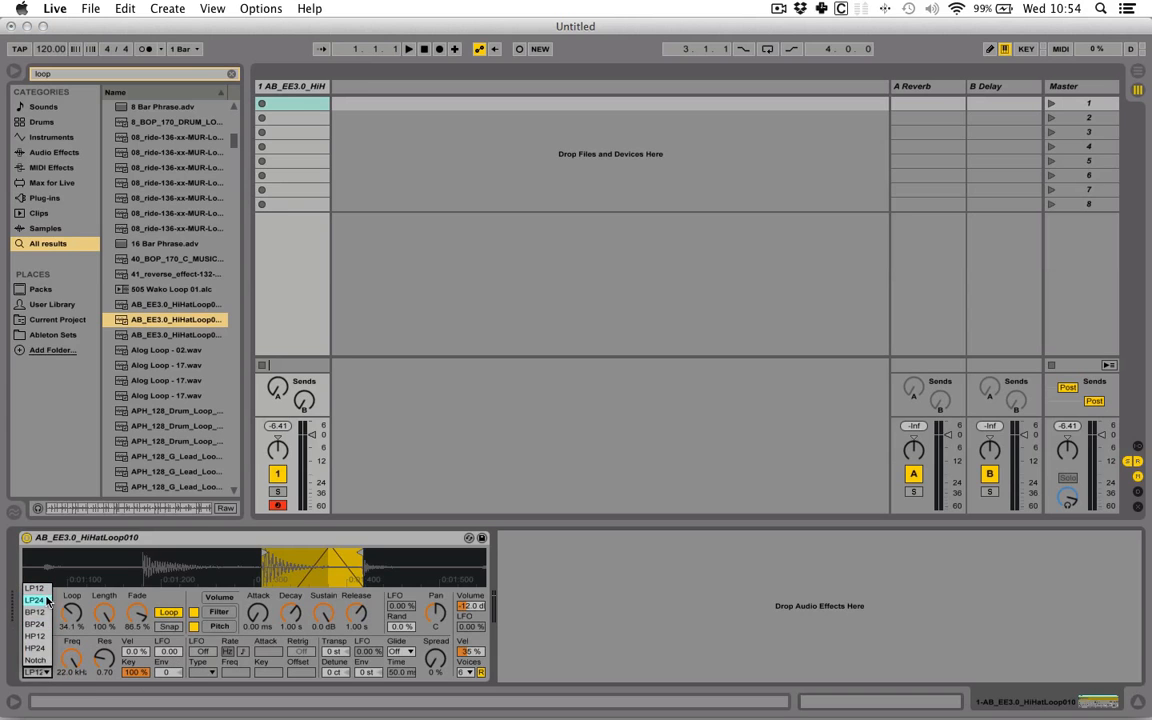
{"action": "left_click", "coordinate": [31, 676]}
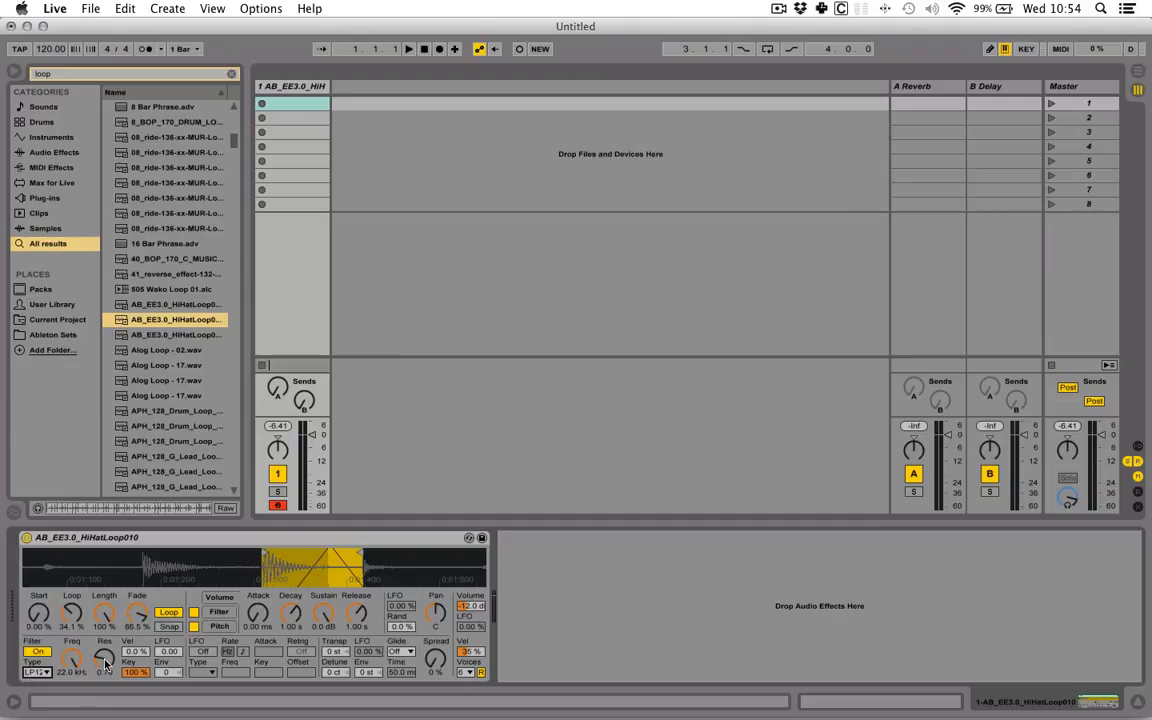
Try a filter resonance of 3.47 with the envelope amount at -66, and bring the resonance to 1.05
{"action": "left_click_drag", "start_coordinate": [106, 664], "coordinate": [106, 629]}
{"action": "left_click_drag", "start_coordinate": [168, 674], "coordinate": [168, 716]}
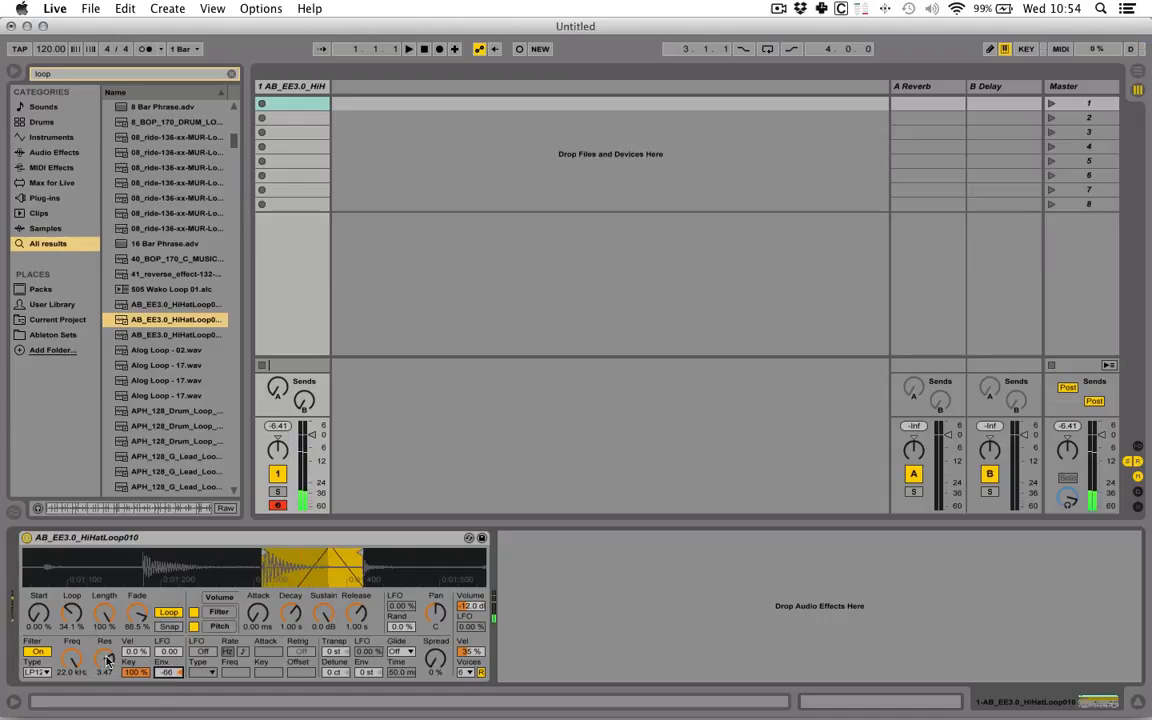
{"action": "mouse_move", "coordinate": [108, 660]}
{"action": "left_mouse_down"}
{"action": "mouse_move", "coordinate": [108, 608]}
{"action": "mouse_move", "coordinate": [108, 664]}
{"action": "left_mouse_up"}
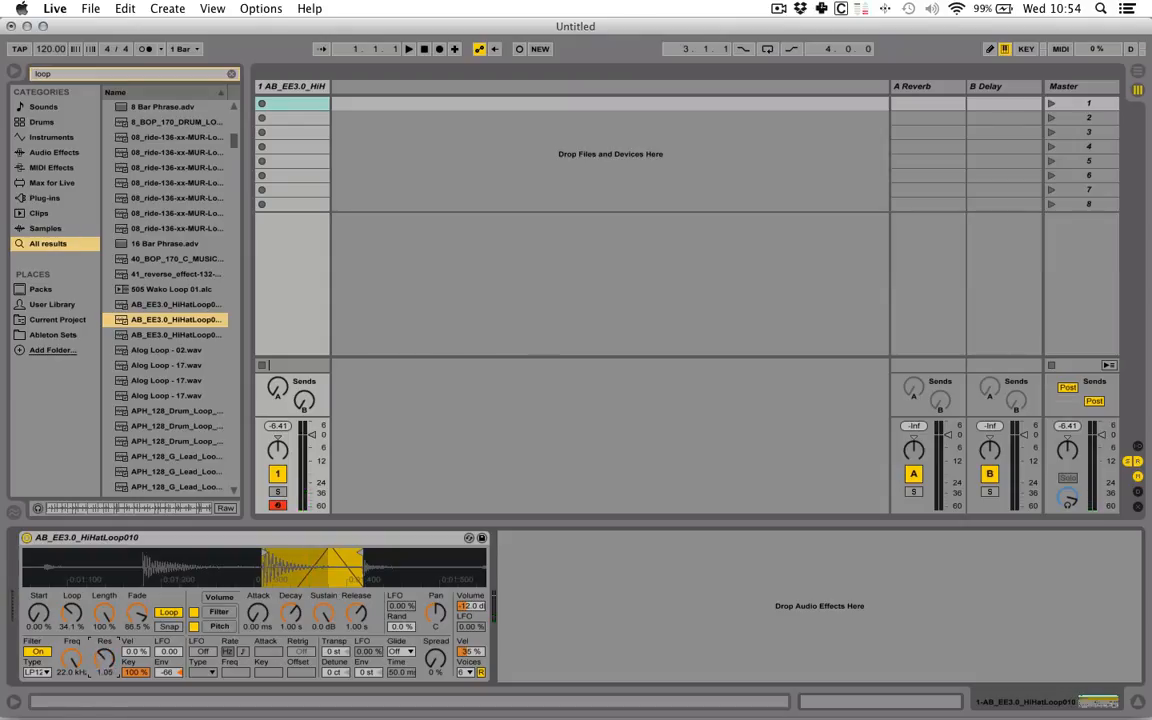
Reset the filter's envelope amount to 0 and lower its cutoff to 390 Hz, trying 100% velocity modulation before returning it to 0%
{"action": "left_click", "coordinate": [128, 655]}
{"action": "left_click_drag", "start_coordinate": [128, 655], "coordinate": [117, 587]}
{"action": "left_click", "coordinate": [176, 673]}
{"action": "key", "text": "Delete"}
{"action": "left_click_drag", "start_coordinate": [72, 660], "coordinate": [72, 700]}
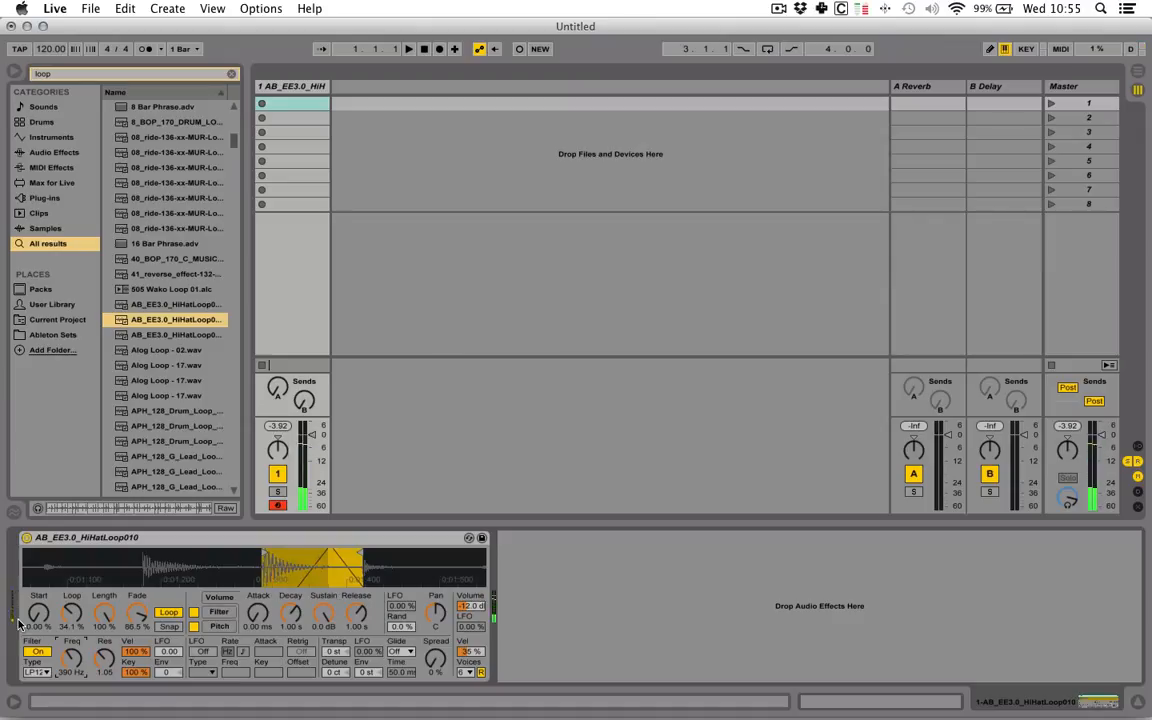
{"action": "left_click_drag", "start_coordinate": [141, 655], "coordinate": [141, 714]}
Turn on the LFO and look through its waveform types, keeping the sine wave
{"action": "left_click", "coordinate": [169, 652]}
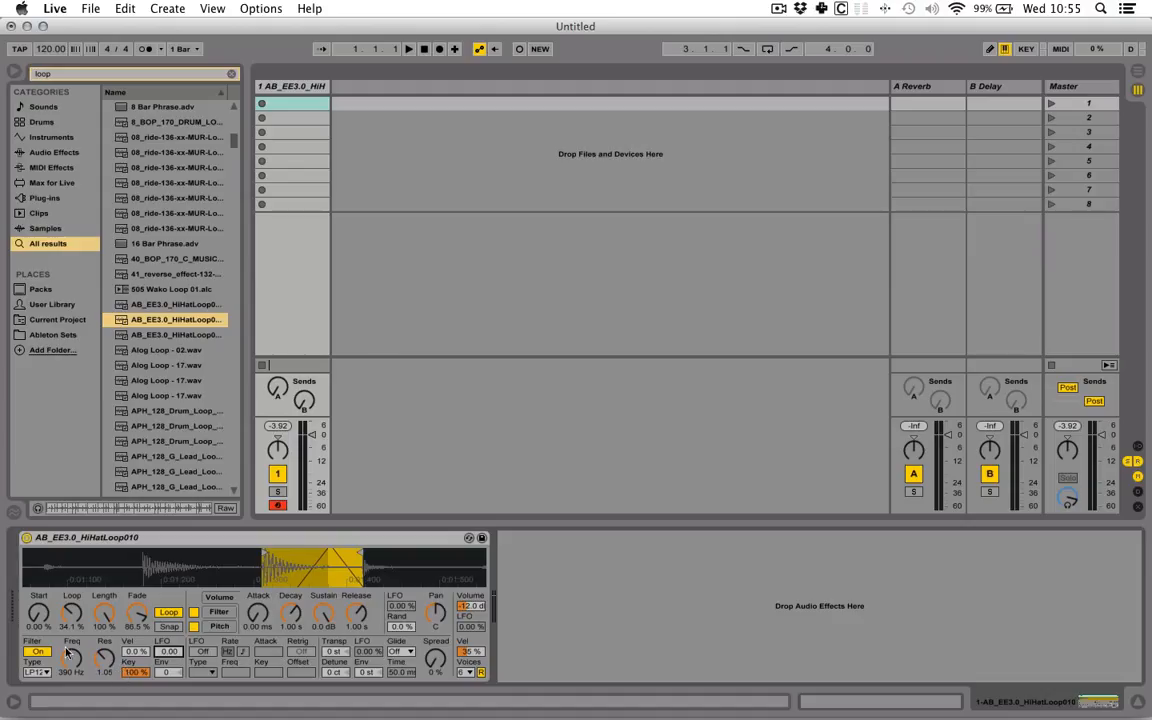
{"action": "left_click", "coordinate": [202, 651]}
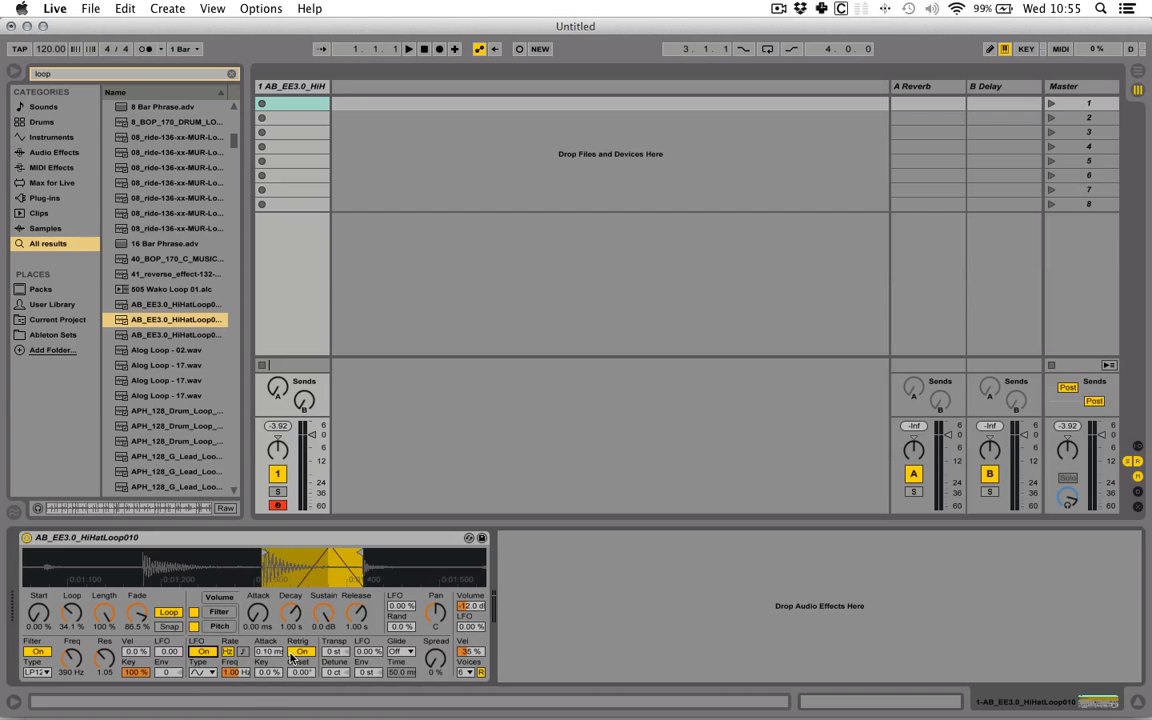
{"action": "left_click", "coordinate": [201, 672]}
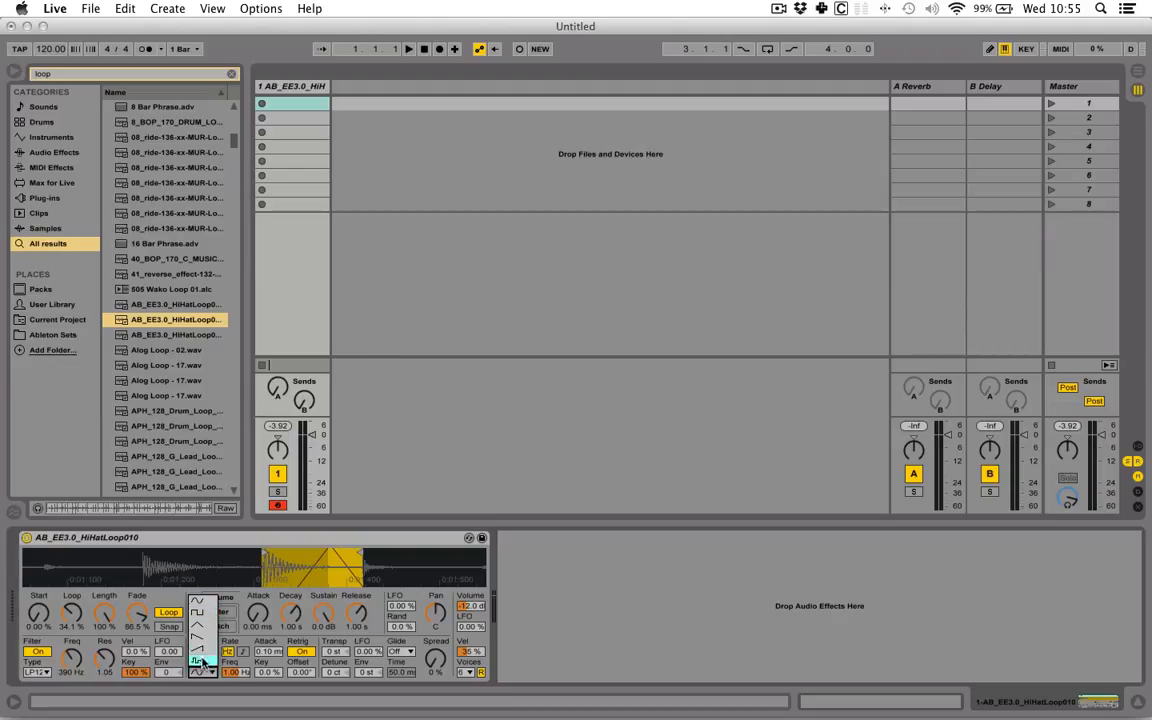
{"action": "left_click", "coordinate": [199, 676]}
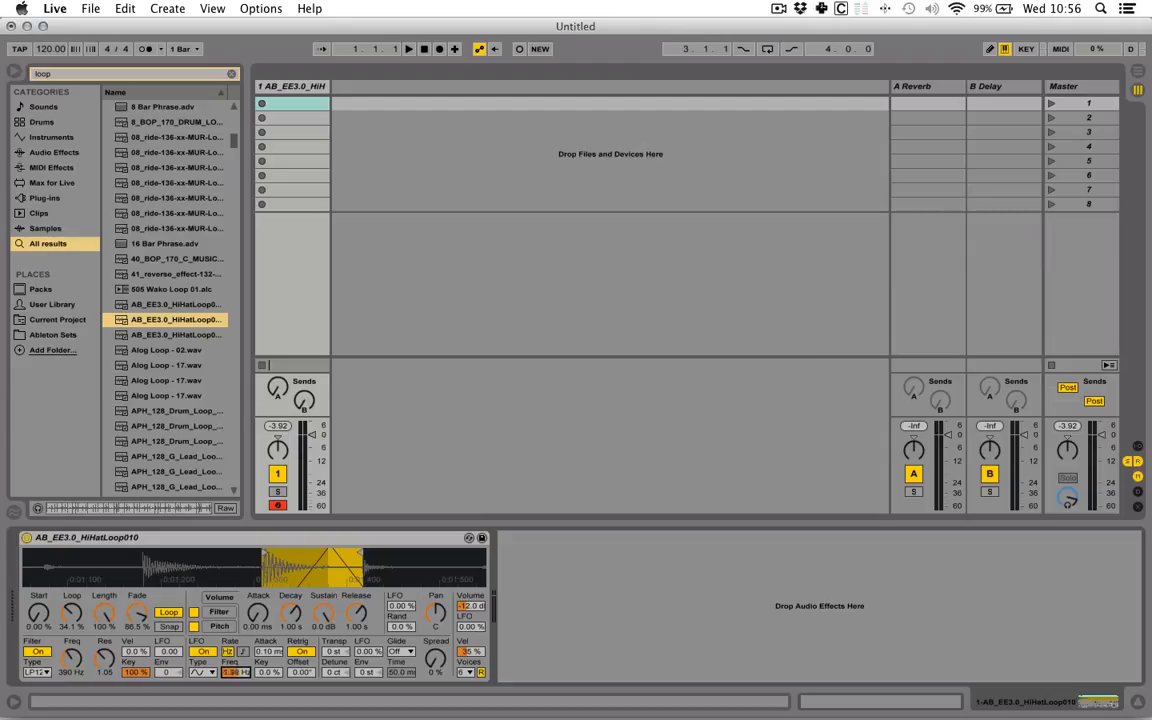
Try the LFO's tempo-synced rate and switch it back to Hz
{"action": "left_click", "coordinate": [242, 652]}
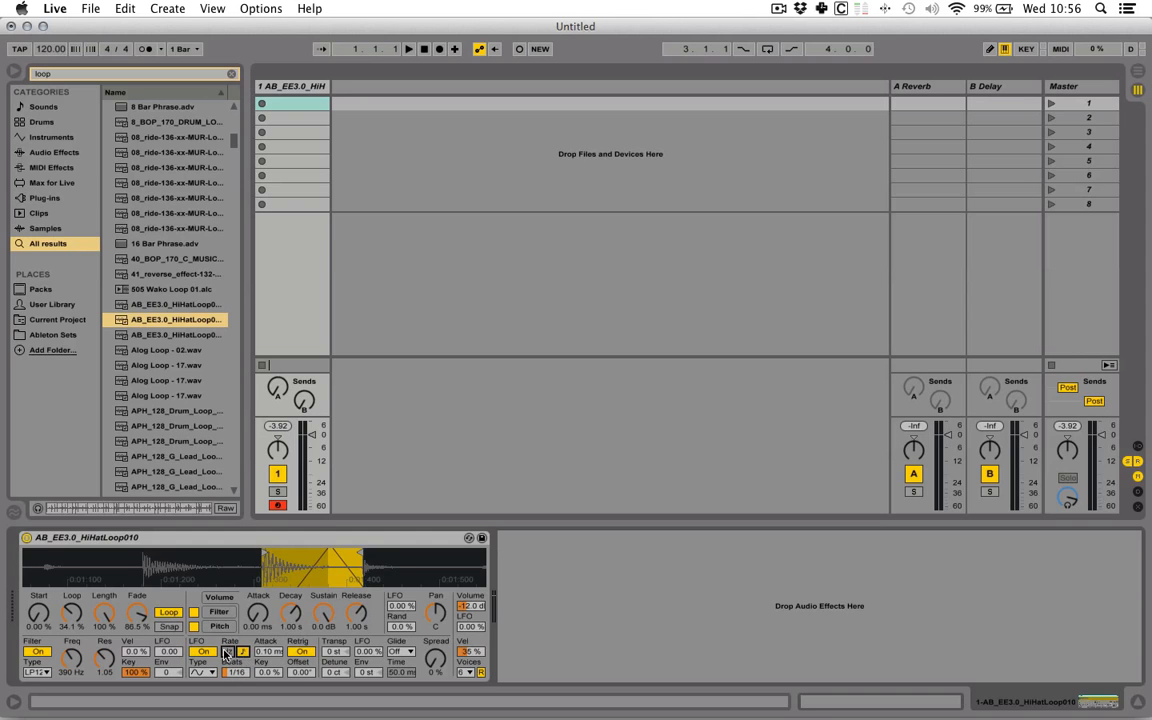
{"action": "left_click", "coordinate": [228, 652]}
{"action": "left_click", "coordinate": [266, 654]}
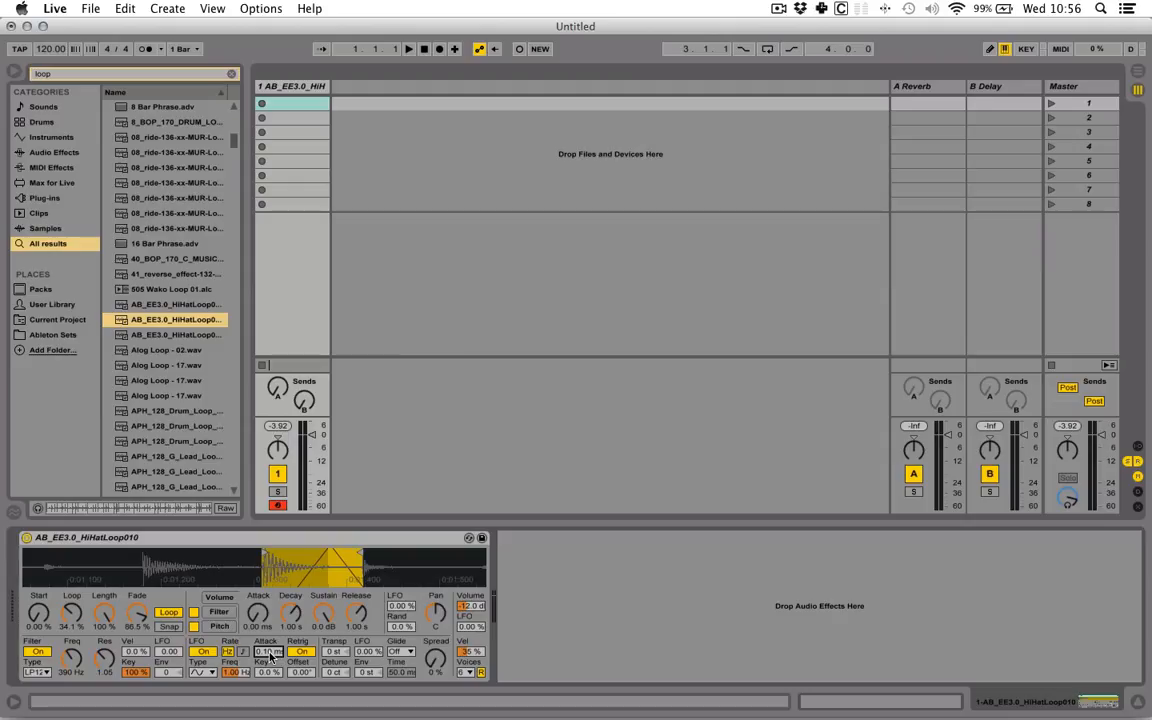
Set the filter's LFO modulation amount to 24.0 and the LFO attack to 3.00 s
{"action": "left_click_drag", "start_coordinate": [166, 652], "coordinate": [166, 588]}
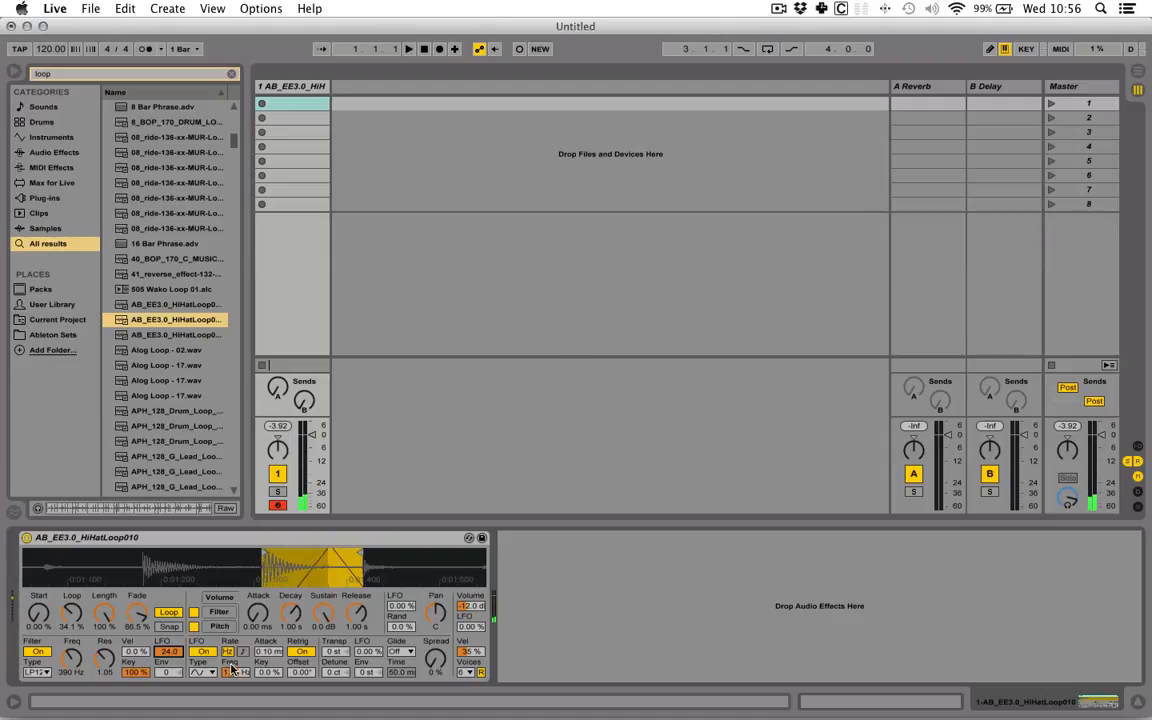
{"action": "mouse_move", "coordinate": [272, 652]}
{"action": "left_mouse_down"}
{"action": "mouse_move", "coordinate": [272, 596]}
{"action": "mouse_move", "coordinate": [274, 655]}
{"action": "left_mouse_up"}
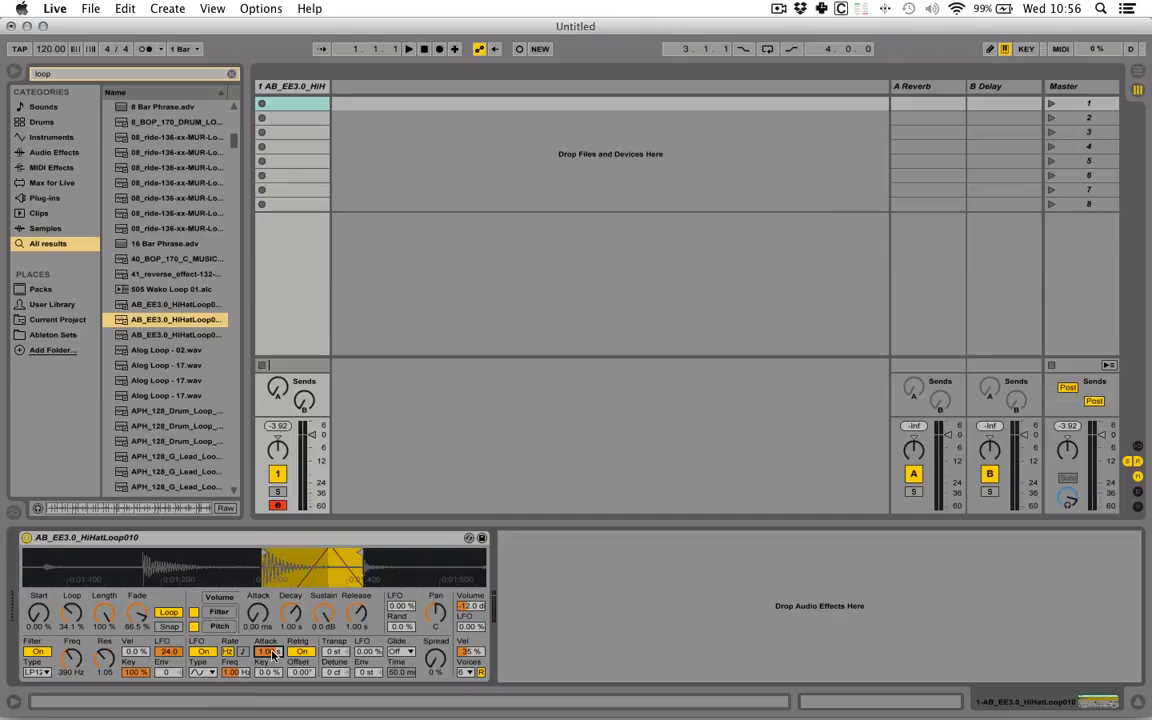
{"action": "type", "text": "300"}
{"action": "key", "text": "Return"}
Try 100% LFO key tracking, and return the LFO attack to 0.10 ms and key tracking to 0%
{"action": "left_click_drag", "start_coordinate": [266, 675], "coordinate": [266, 585]}
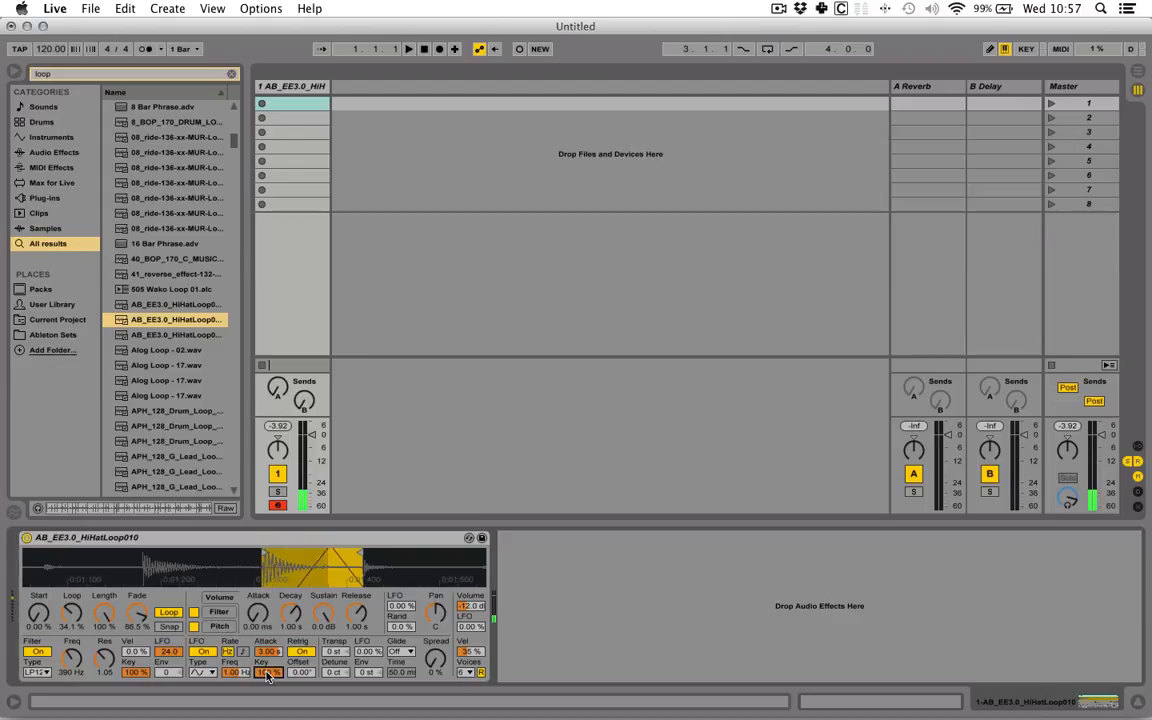
{"action": "left_click_drag", "start_coordinate": [270, 652], "coordinate": [272, 688]}
{"action": "left_click_drag", "start_coordinate": [273, 675], "coordinate": [273, 715]}
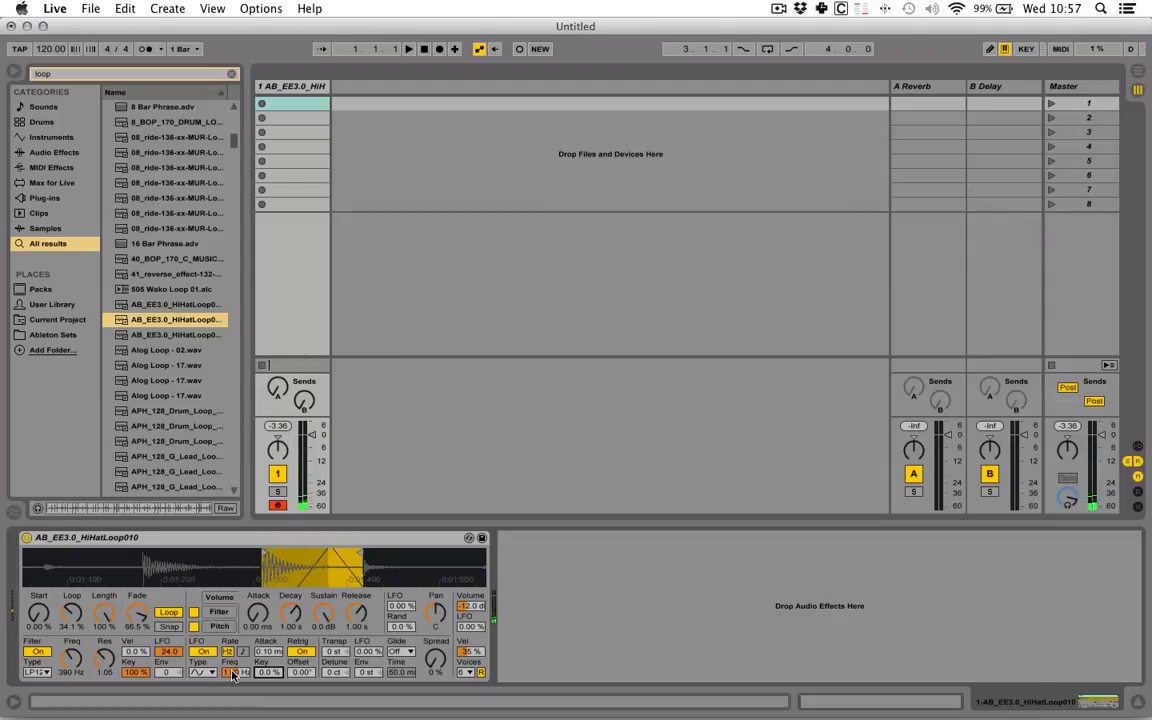
Sweep the filter cutoff between 22.0 kHz and 208 Hz, switching the filter off and on, and set the cutoff to 1.98 kHz
{"action": "left_click_drag", "start_coordinate": [73, 656], "coordinate": [73, 560]}
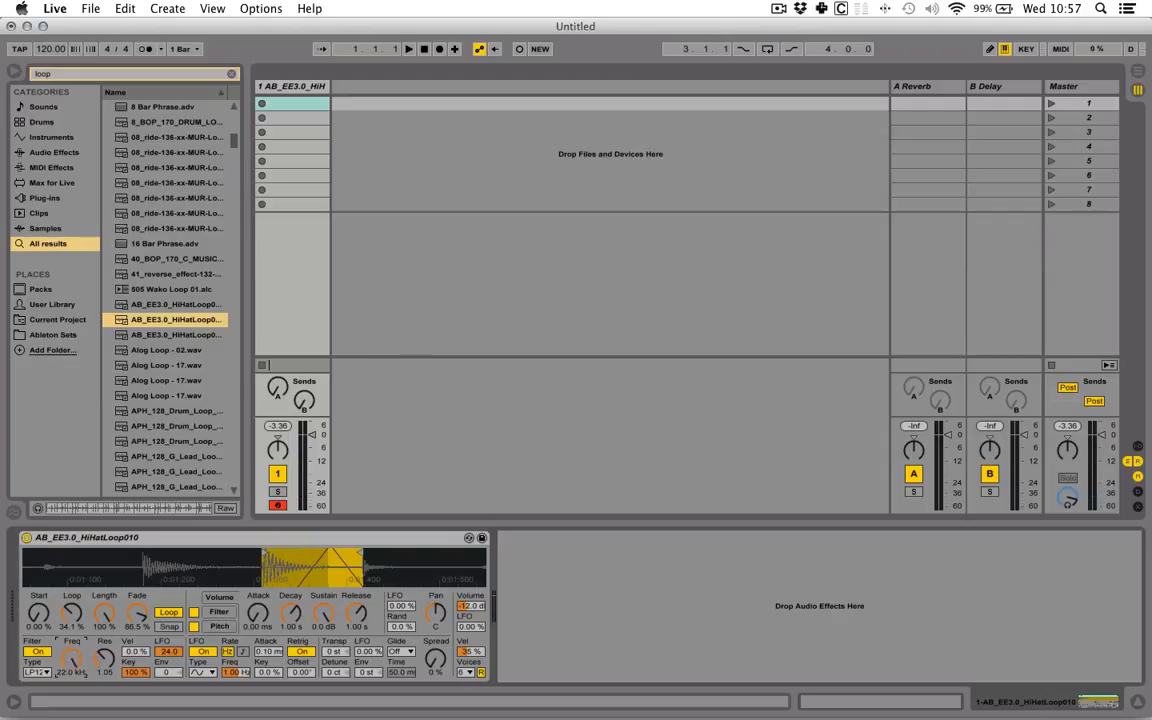
{"action": "left_click", "coordinate": [38, 652]}
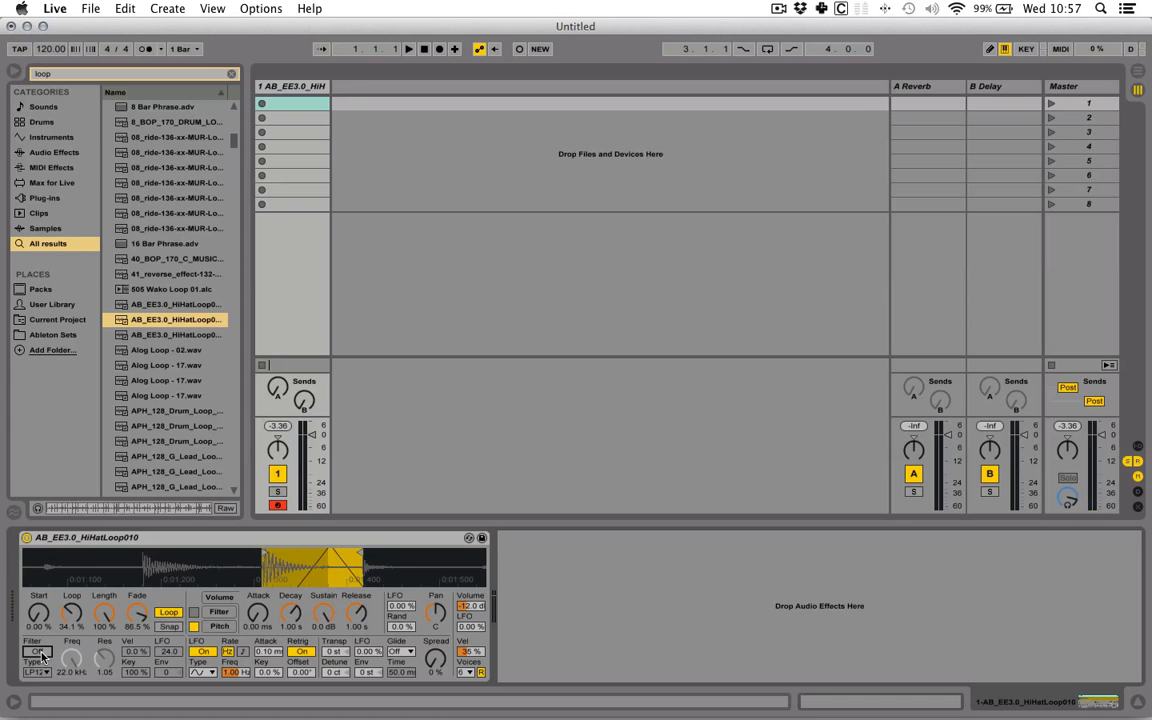
{"action": "left_click", "coordinate": [193, 612]}
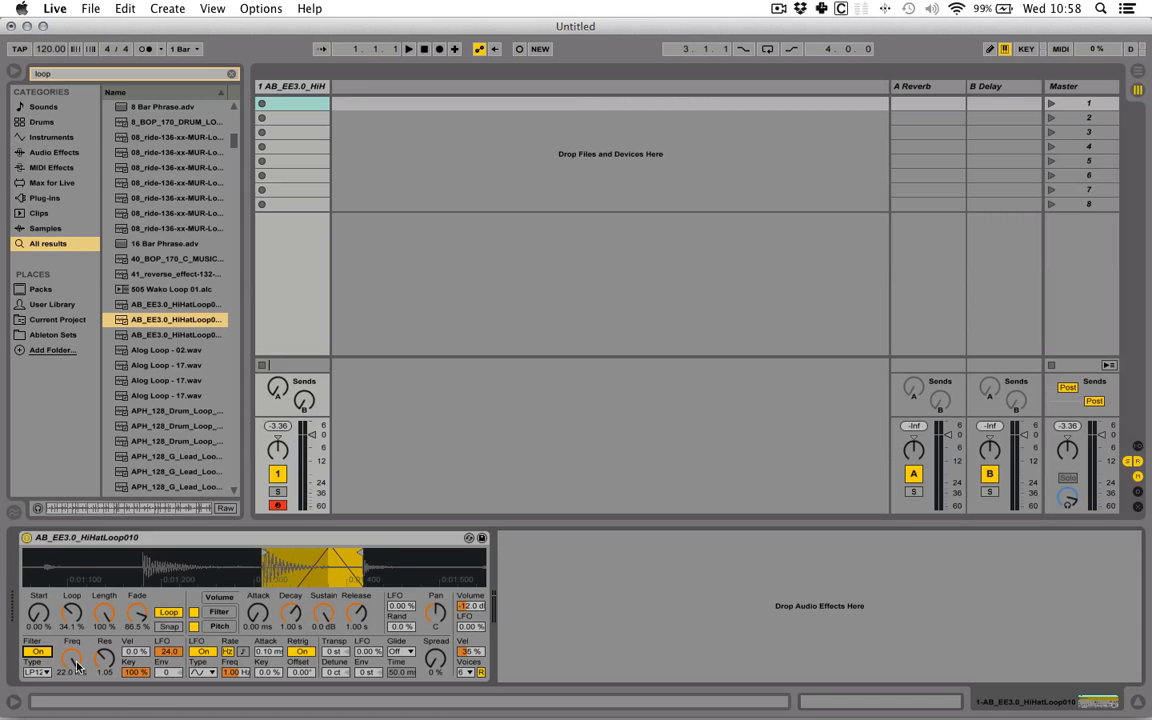
{"action": "left_click_drag", "start_coordinate": [71, 657], "coordinate": [71, 690]}
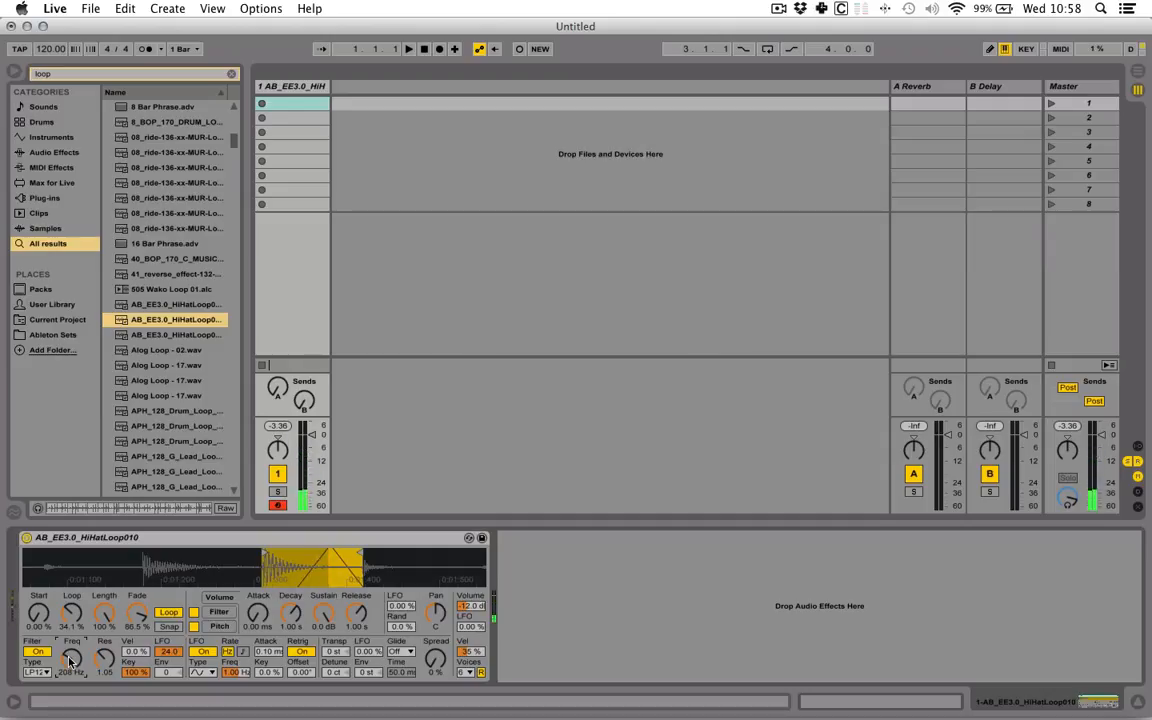
{"action": "left_click_drag", "start_coordinate": [82, 659], "coordinate": [82, 648]}
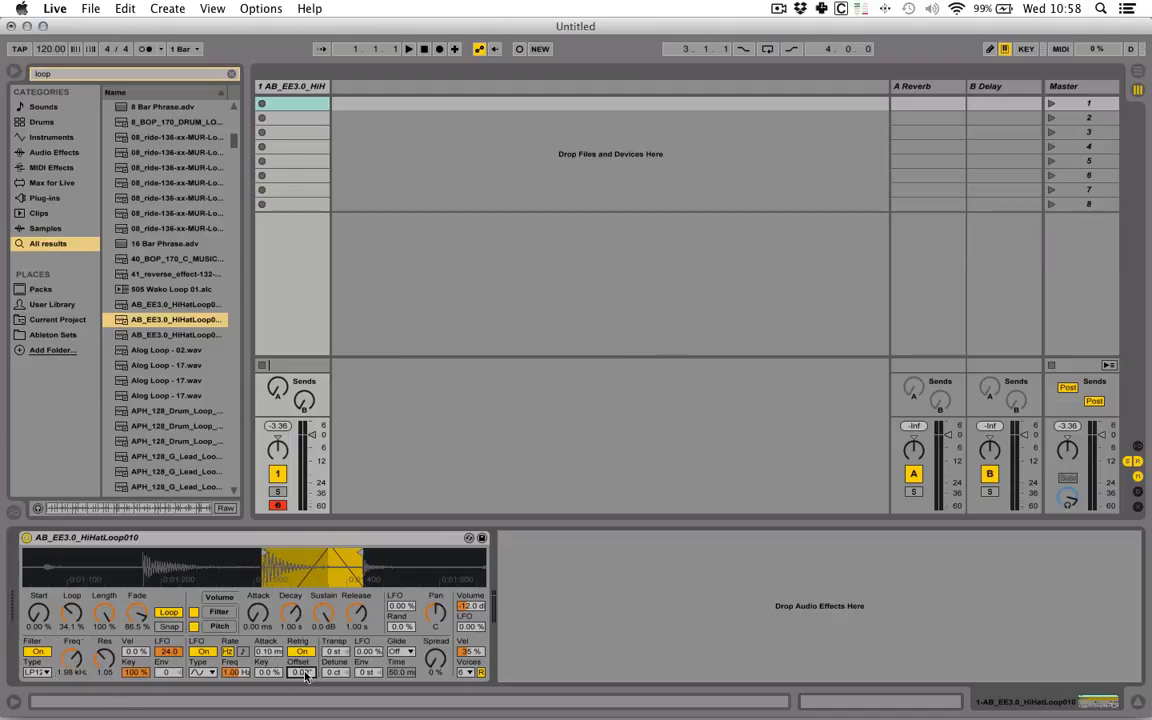
Try different LFO phase offsets before returning to 0.00°, and switch the LFO retrigger off and back on
{"action": "mouse_move", "coordinate": [304, 676]}
{"action": "left_mouse_down"}
{"action": "mouse_move", "coordinate": [304, 620]}
{"action": "mouse_move", "coordinate": [304, 676]}
{"action": "left_mouse_up"}
{"action": "mouse_move", "coordinate": [300, 672]}
{"action": "left_mouse_down"}
{"action": "mouse_move", "coordinate": [300, 645]}
{"action": "mouse_move", "coordinate": [300, 699]}
{"action": "mouse_move", "coordinate": [300, 664]}
{"action": "left_mouse_up"}
{"action": "left_click_drag", "start_coordinate": [299, 675], "coordinate": [300, 648]}
{"action": "left_click_drag", "start_coordinate": [298, 675], "coordinate": [298, 673]}
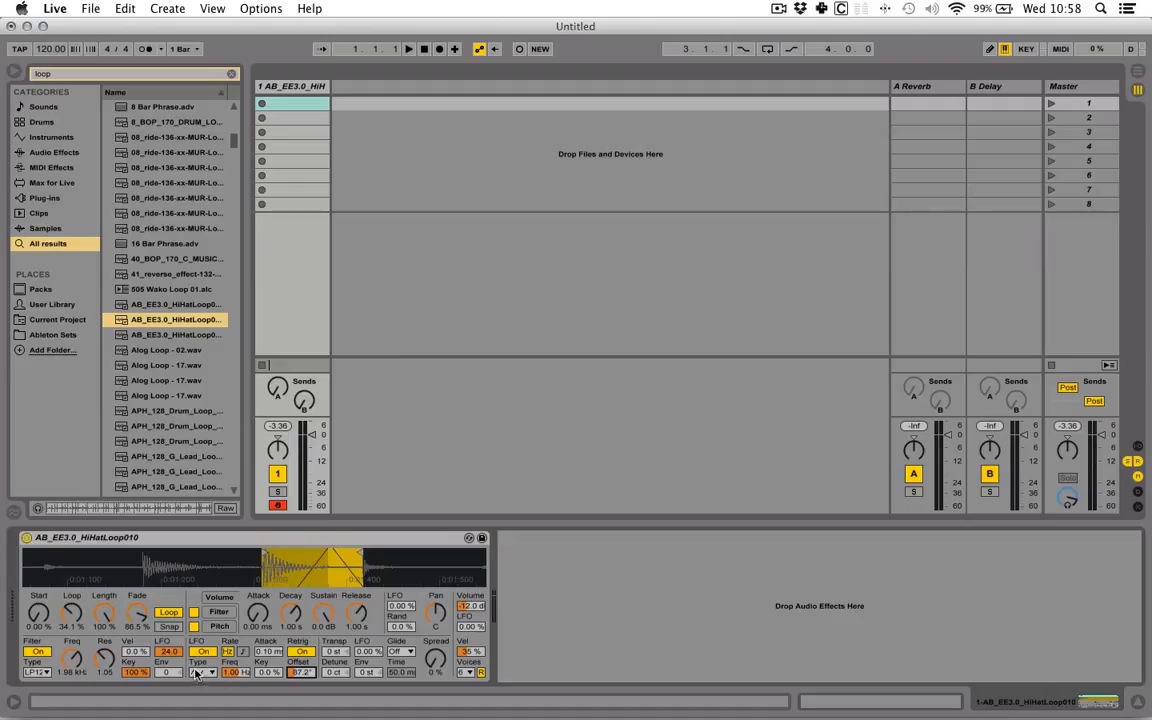
{"action": "left_click_drag", "start_coordinate": [291, 674], "coordinate": [291, 660]}
{"action": "left_click_drag", "start_coordinate": [301, 677], "coordinate": [301, 704]}
{"action": "left_click", "coordinate": [304, 652]}
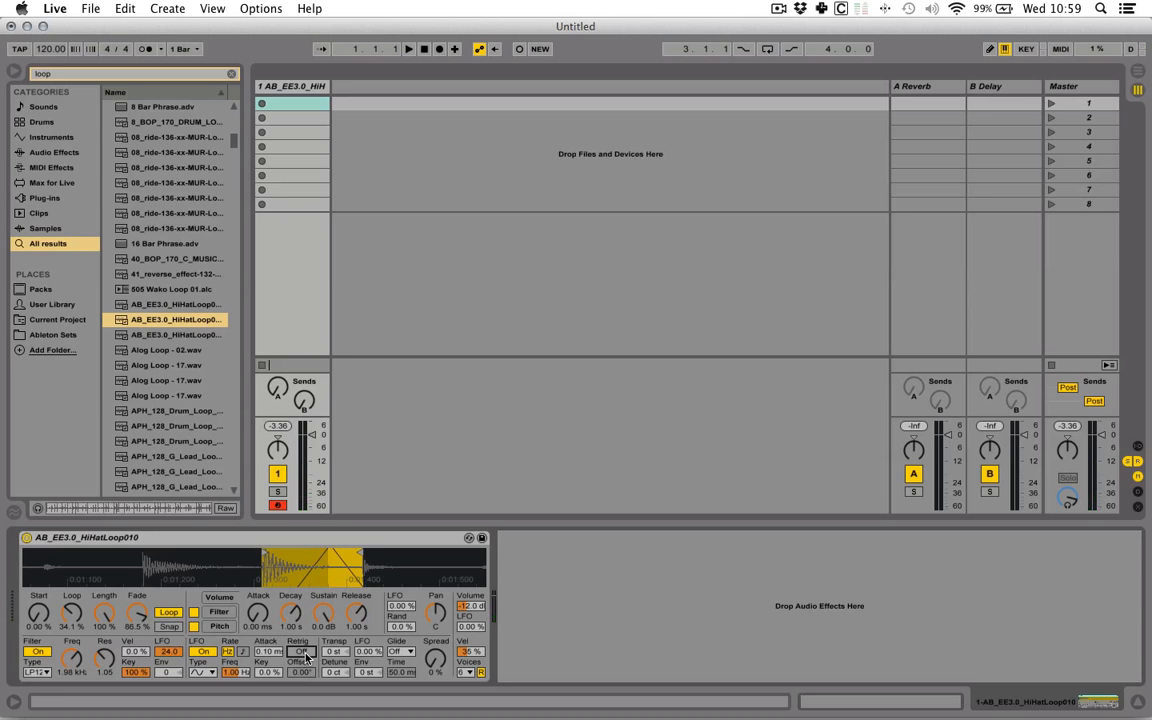
{"action": "left_click", "coordinate": [301, 651]}
Try transposing the sample +12 st and modulating its pitch 100% with the LFO, returning both to zero
{"action": "left_click", "coordinate": [336, 652]}
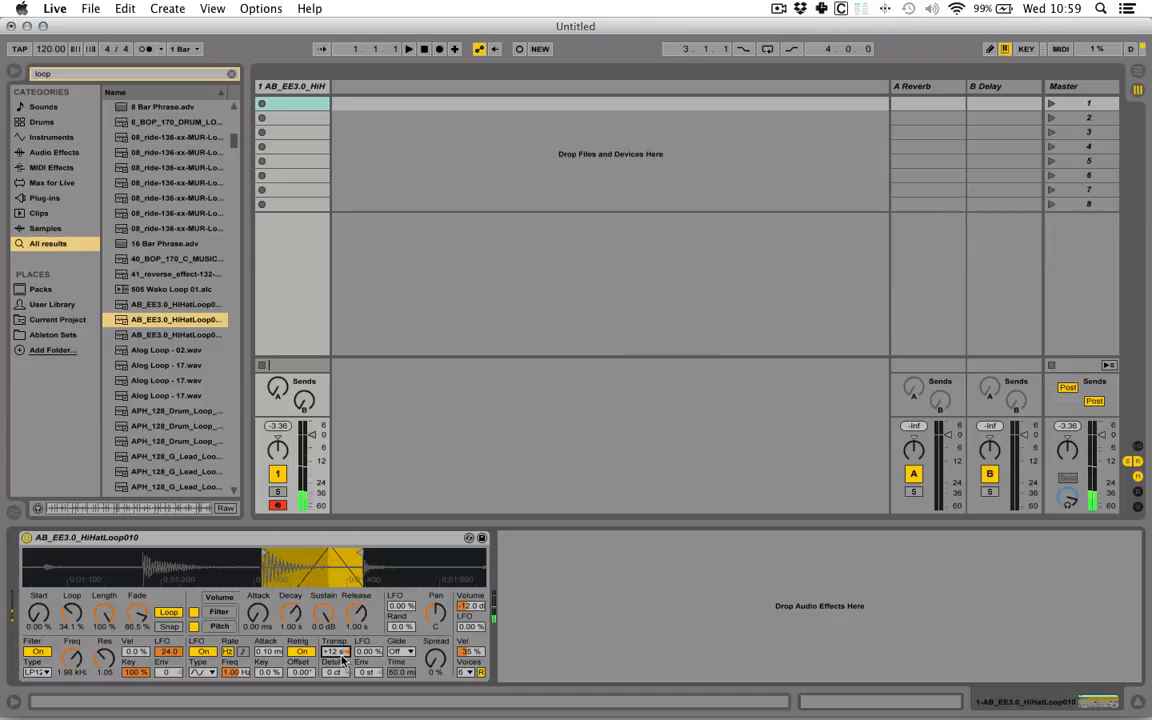
{"action": "left_click_drag", "start_coordinate": [341, 654], "coordinate": [347, 660]}
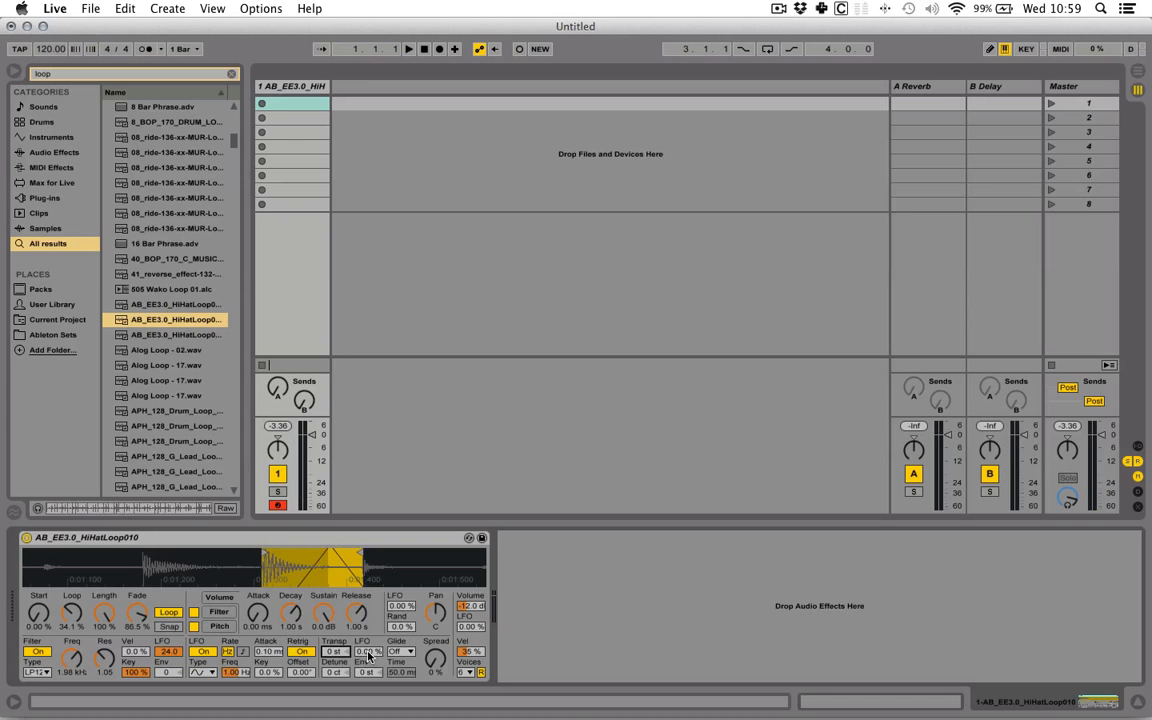
{"action": "left_click_drag", "start_coordinate": [369, 656], "coordinate": [369, 638]}
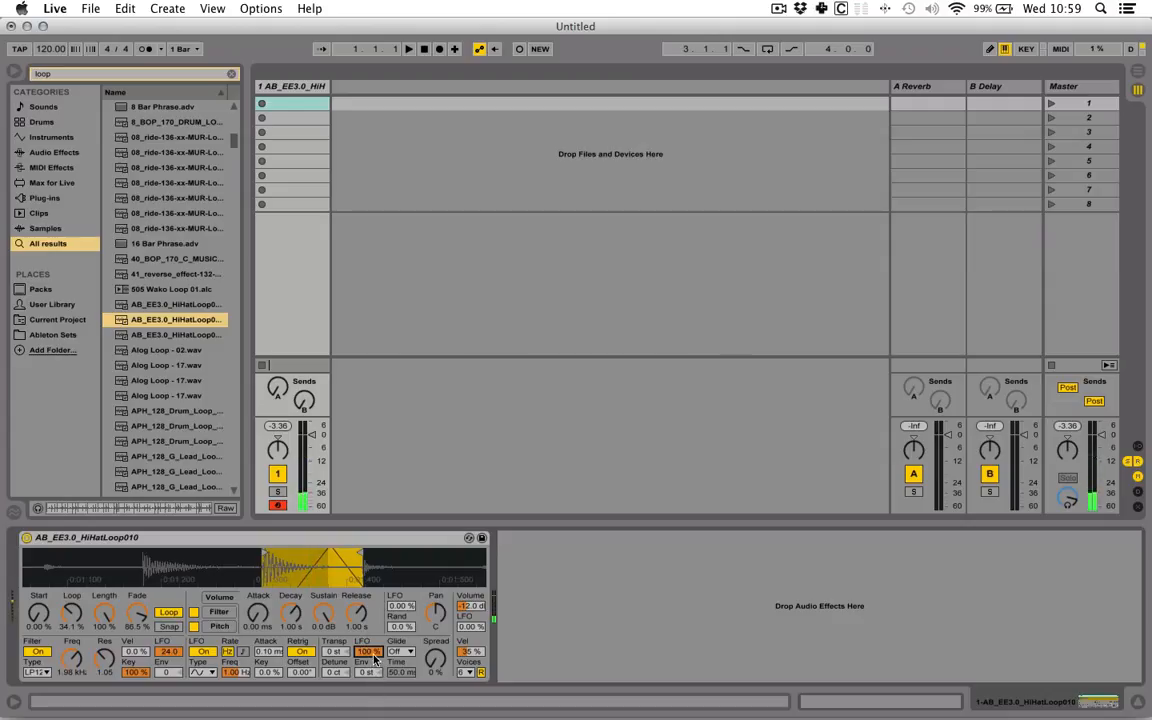
{"action": "left_click_drag", "start_coordinate": [374, 655], "coordinate": [374, 692]}
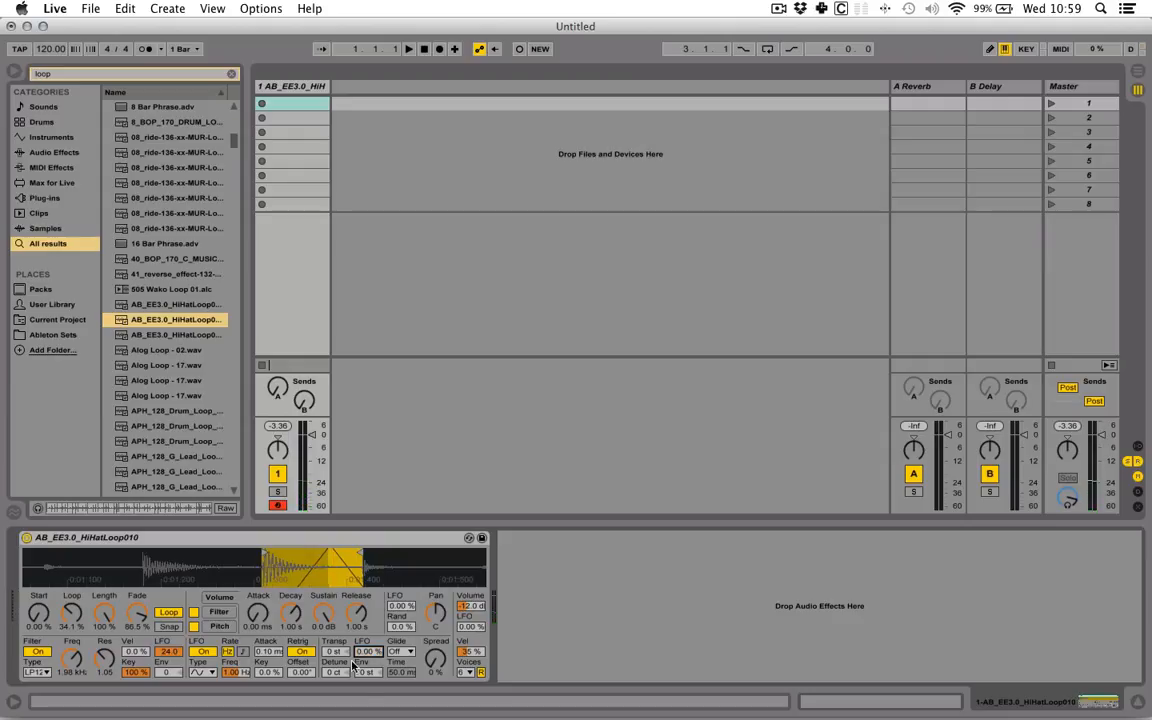
Show the pitch envelope and set its attack, decay and release to 1.00 s each
{"action": "left_click", "coordinate": [224, 628]}
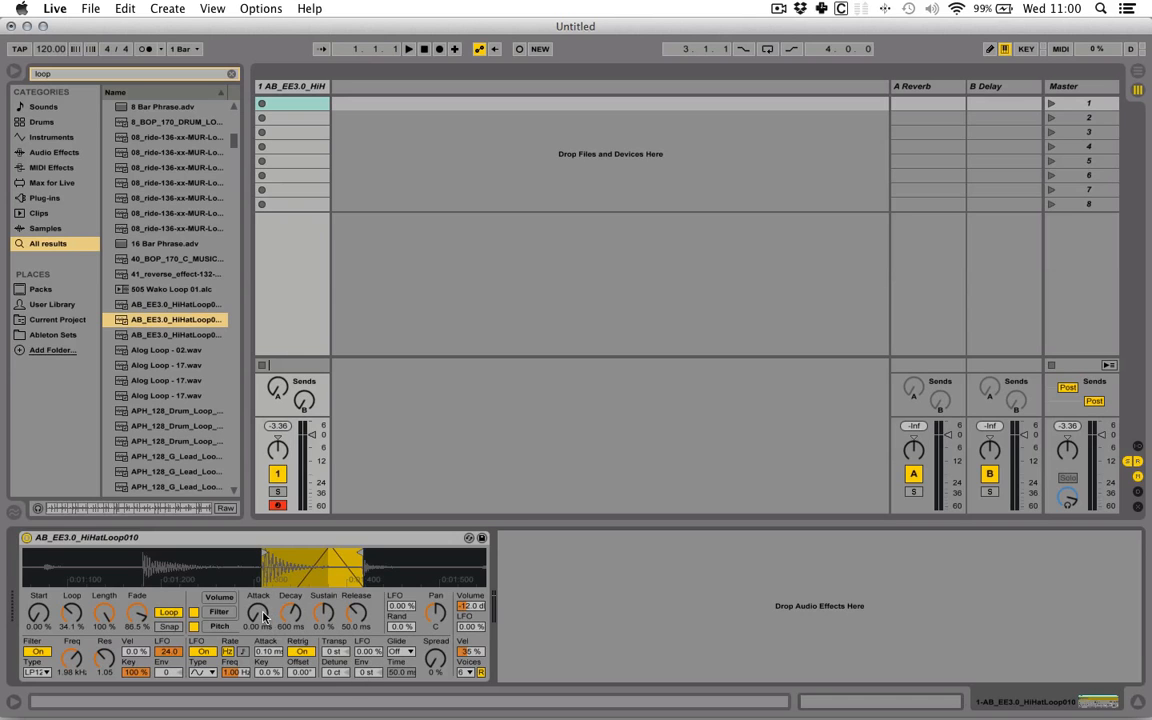
{"action": "left_click_drag", "start_coordinate": [260, 615], "coordinate": [260, 565]}
{"action": "type", "text": "1000"}
{"action": "key", "text": "Return"}
{"action": "left_click", "coordinate": [298, 620]}
{"action": "type", "text": "1000"}
{"action": "key", "text": "Return"}
{"action": "left_click", "coordinate": [360, 624]}
{"action": "type", "text": "1000"}
{"action": "key", "text": "Return"}
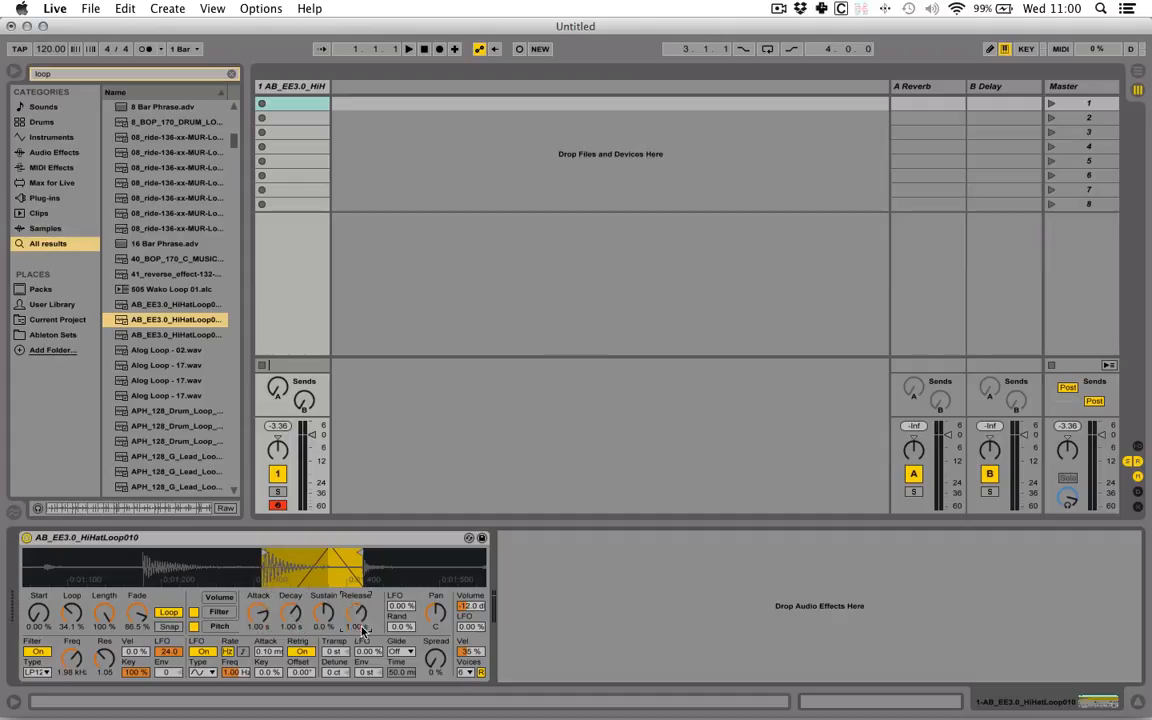
Set the pitch envelope amount to +48 st and turn off the filter envelope, briefly switching the filter off and on
{"action": "left_click_drag", "start_coordinate": [372, 677], "coordinate": [373, 672]}
{"action": "left_click", "coordinate": [194, 612]}
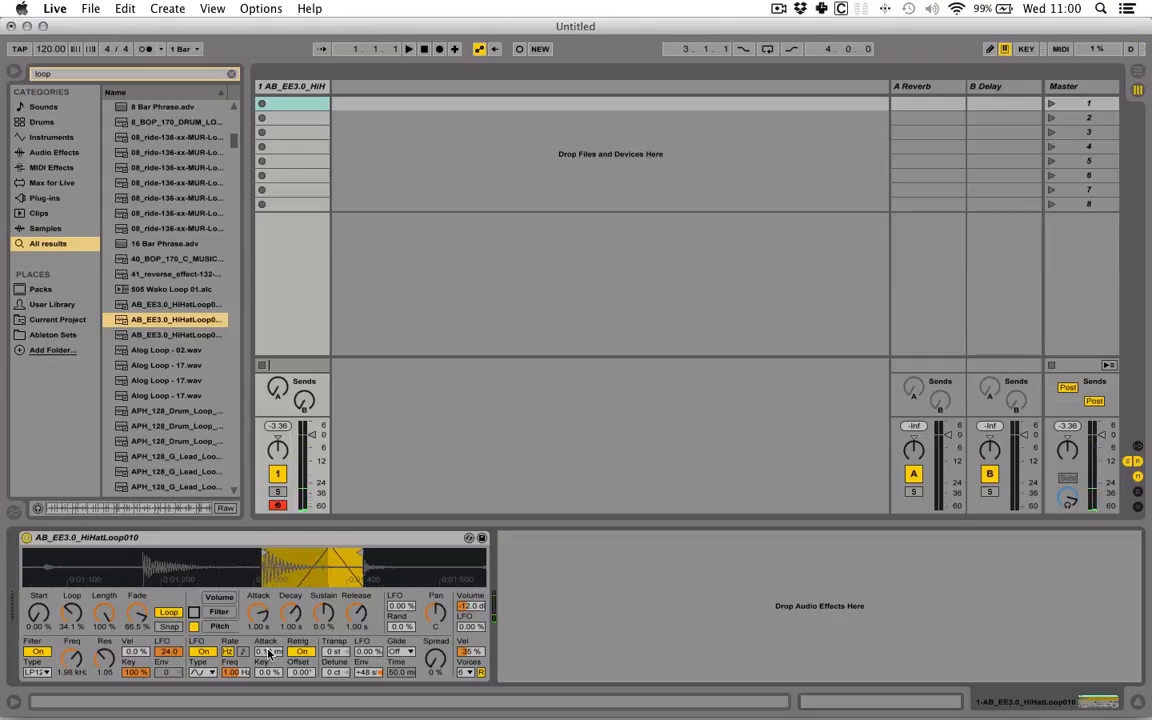
{"action": "left_click", "coordinate": [35, 651]}
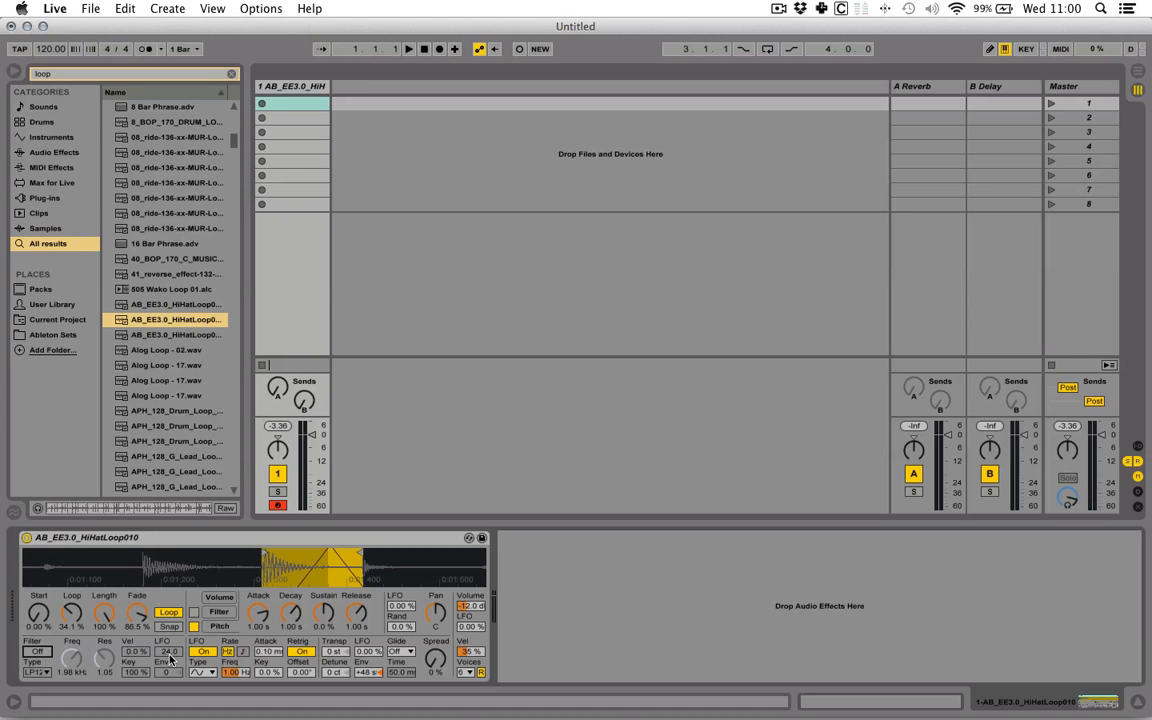
{"action": "left_click", "coordinate": [35, 651]}
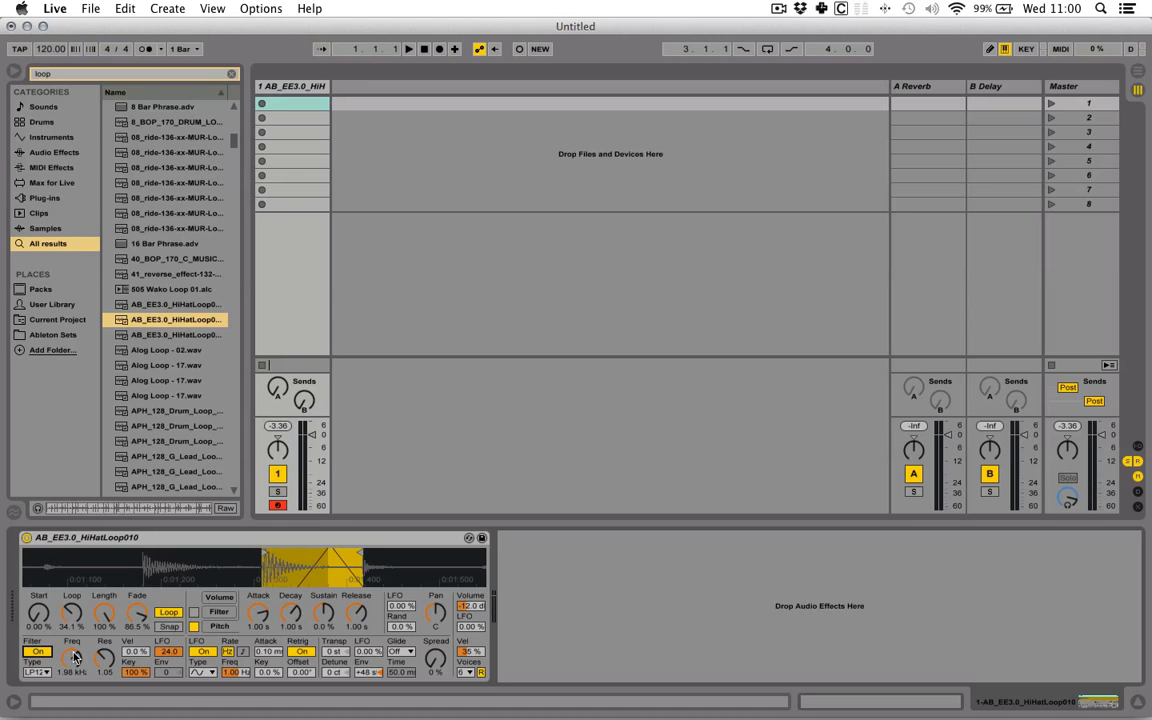
Reset the pitch envelope amount to 0 st
{"action": "left_click", "coordinate": [337, 675]}
{"action": "left_click", "coordinate": [373, 674]}
{"action": "key", "text": "Delete"}
Read the help text for the glide mode and try the Glide option, hiding the Info View again
{"action": "left_click", "coordinate": [400, 653]}
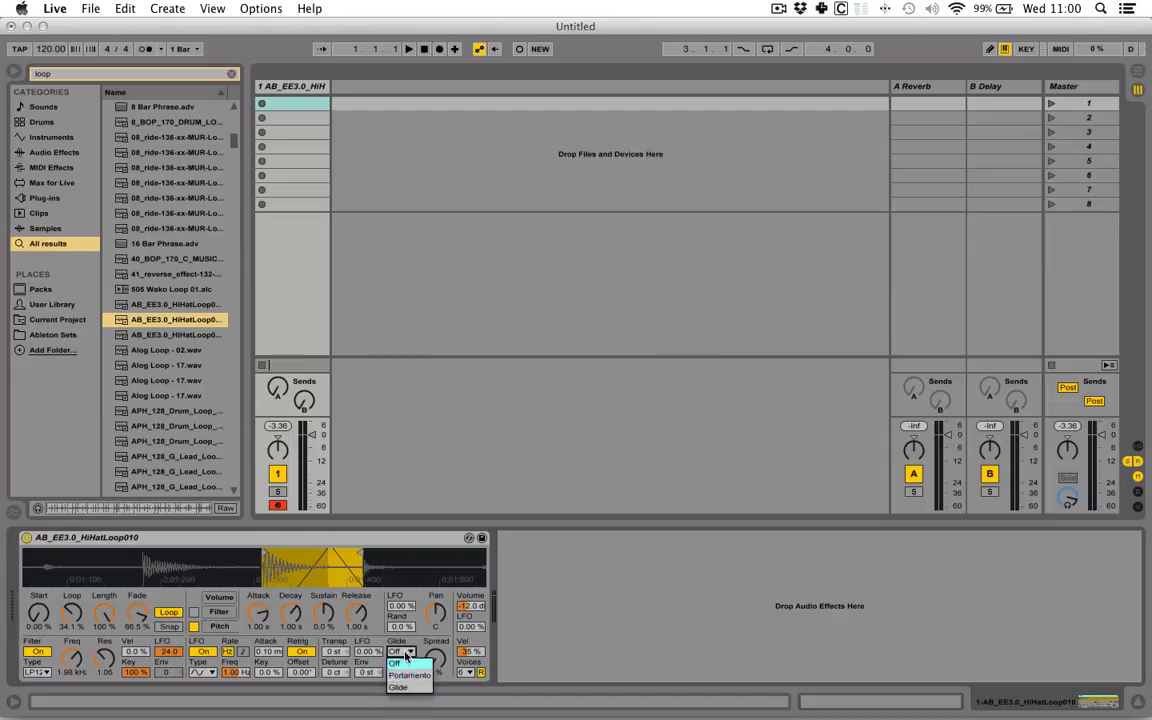
{"action": "left_click", "coordinate": [575, 641]}
{"action": "left_click", "coordinate": [391, 651]}
{"action": "left_click", "coordinate": [16, 701]}
{"action": "left_click", "coordinate": [16, 701]}
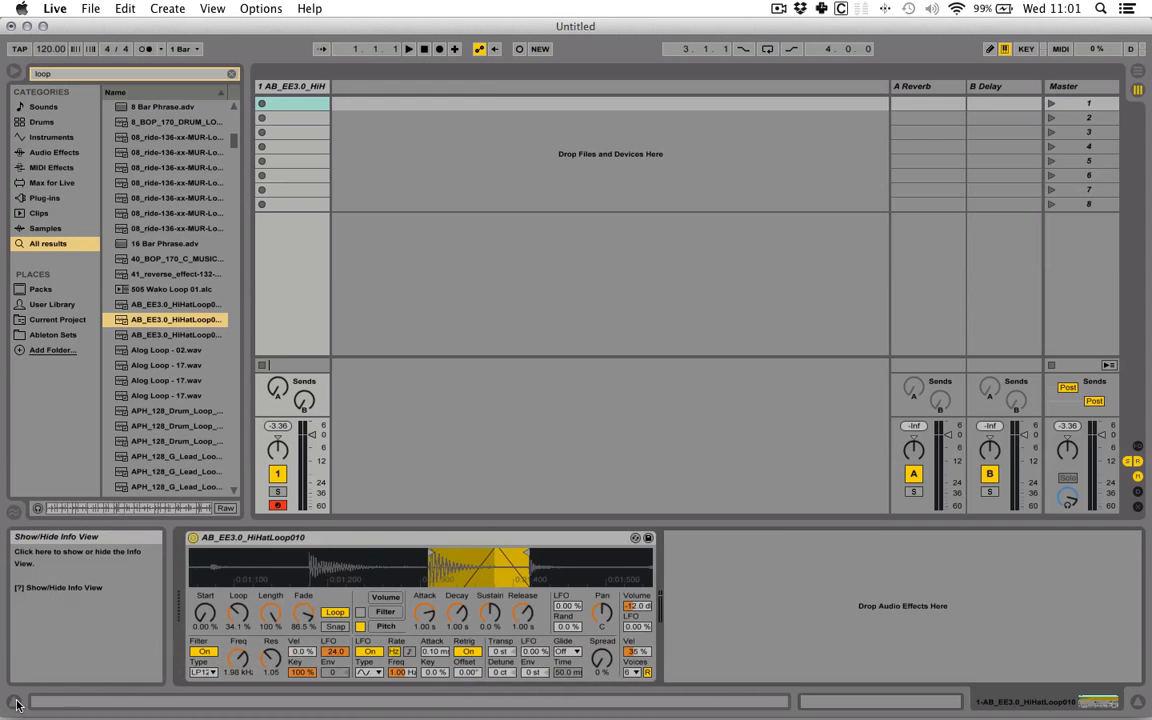
{"action": "left_click", "coordinate": [566, 654]}
{"action": "left_click", "coordinate": [577, 681]}
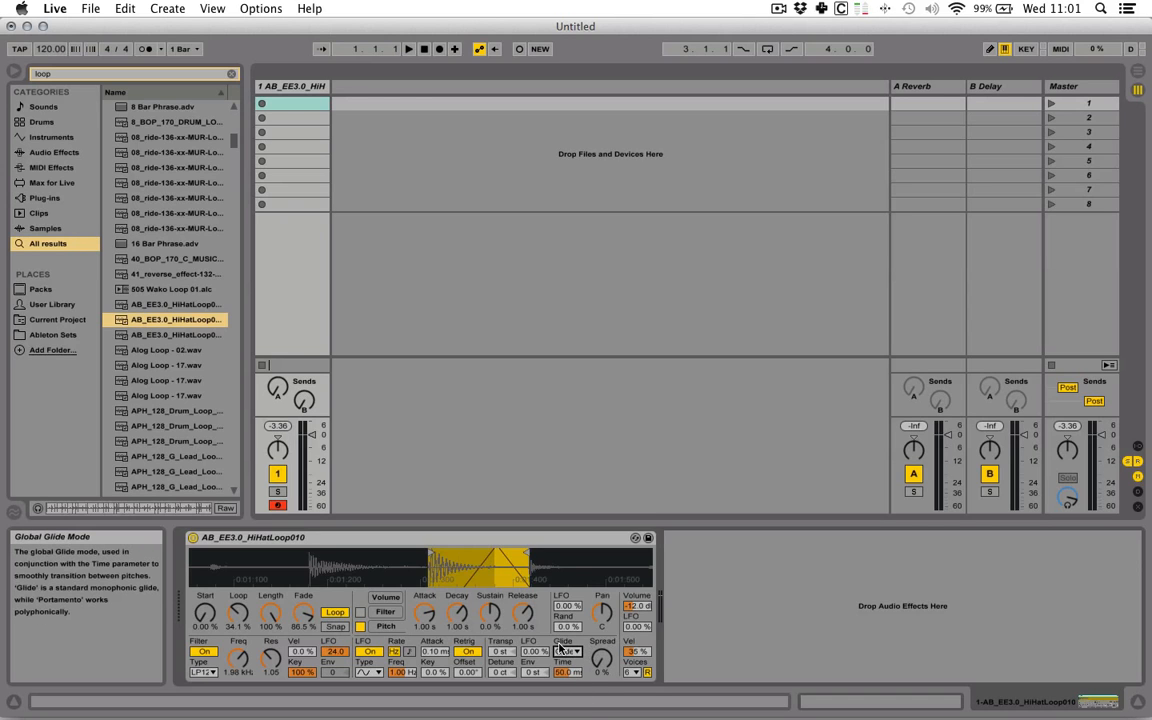
{"action": "left_click", "coordinate": [14, 702]}
Set the glide mode to Portamento with a glide time of 1.00 s
{"action": "left_click", "coordinate": [400, 651]}
{"action": "left_click", "coordinate": [405, 688]}
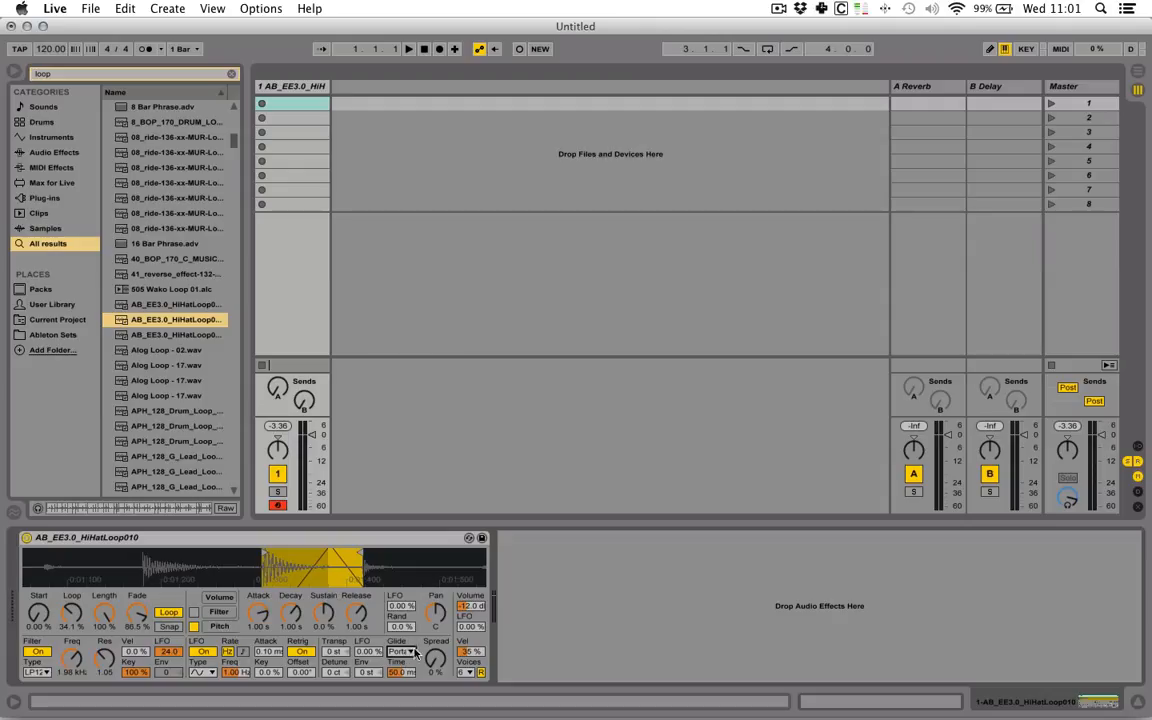
{"action": "left_click", "coordinate": [398, 674]}
{"action": "type", "text": "10"}
{"action": "key", "text": "Return"}
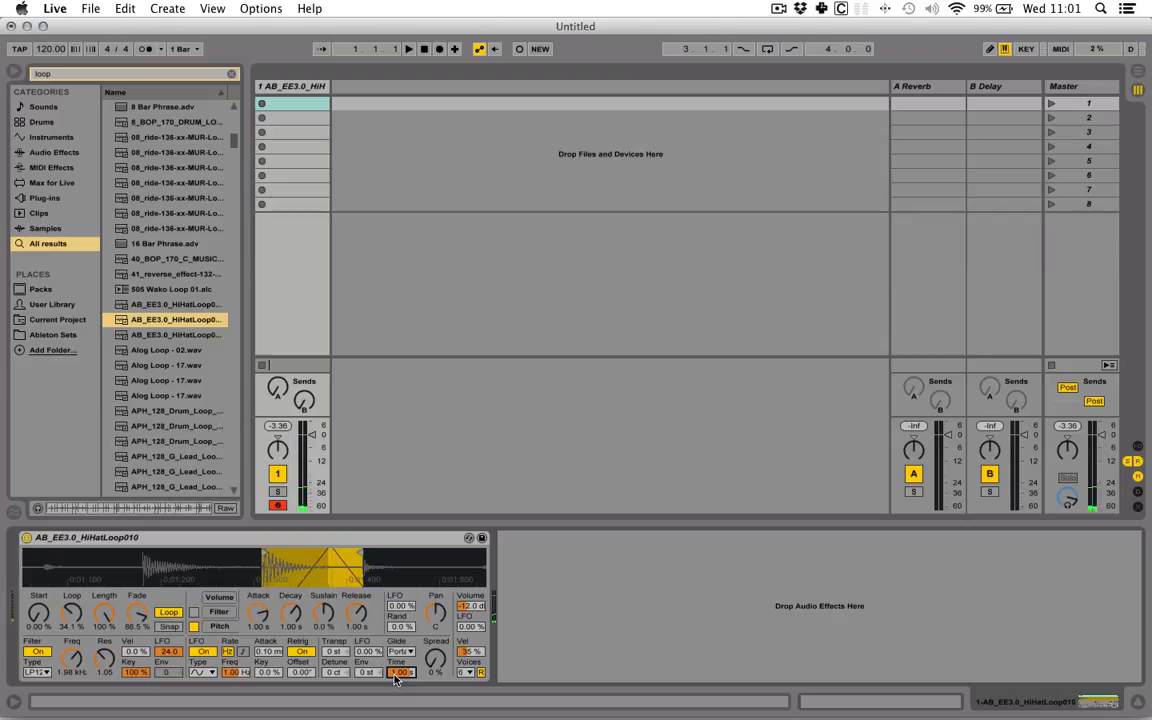
Try the Glide mode before returning to Portamento, and raise Spread to 100% while checking the Info View
{"action": "left_click", "coordinate": [401, 651]}
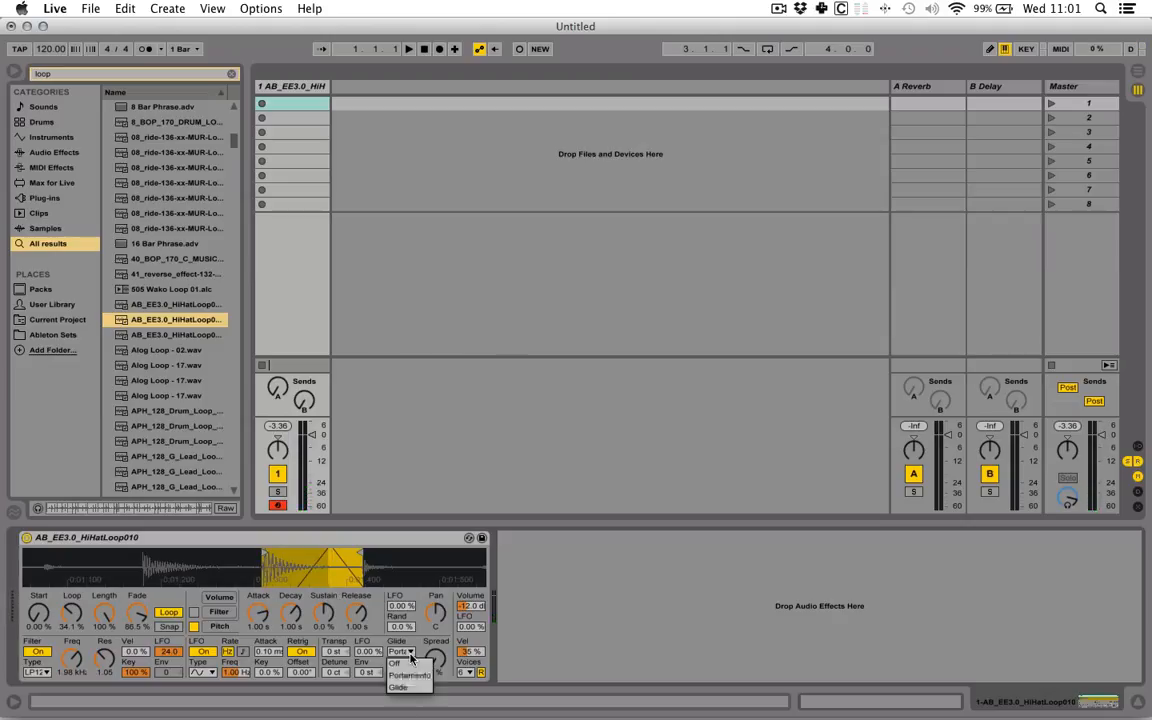
{"action": "left_click", "coordinate": [405, 670]}
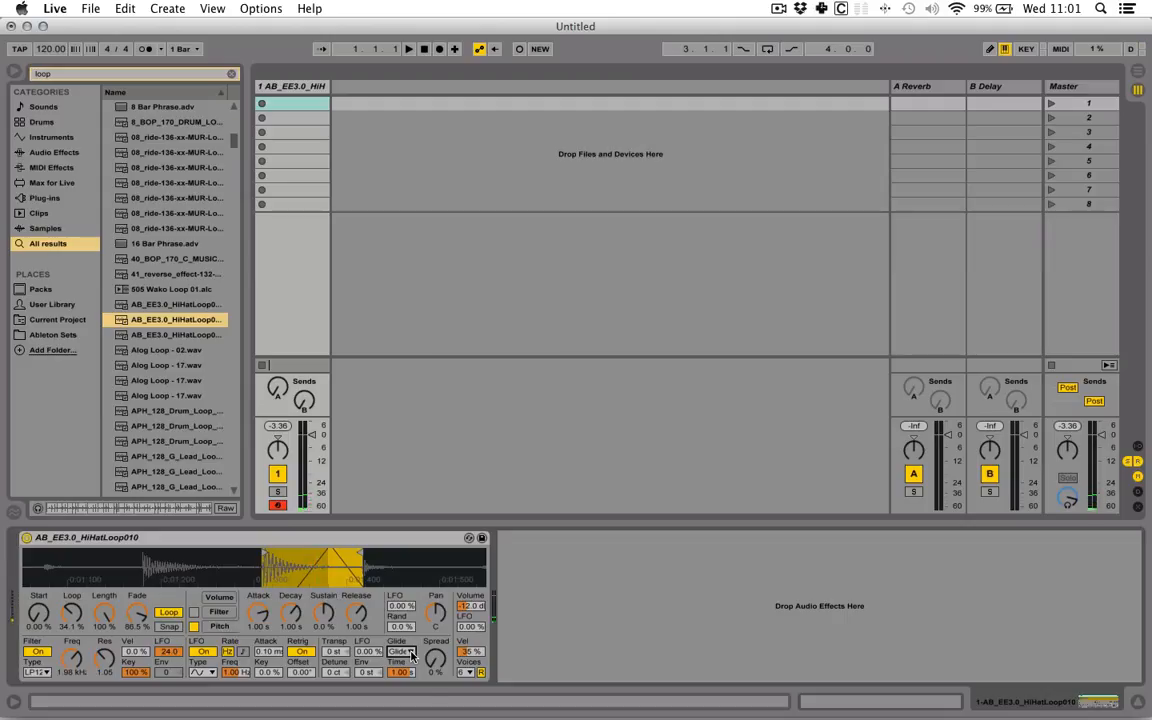
{"action": "left_click", "coordinate": [410, 653]}
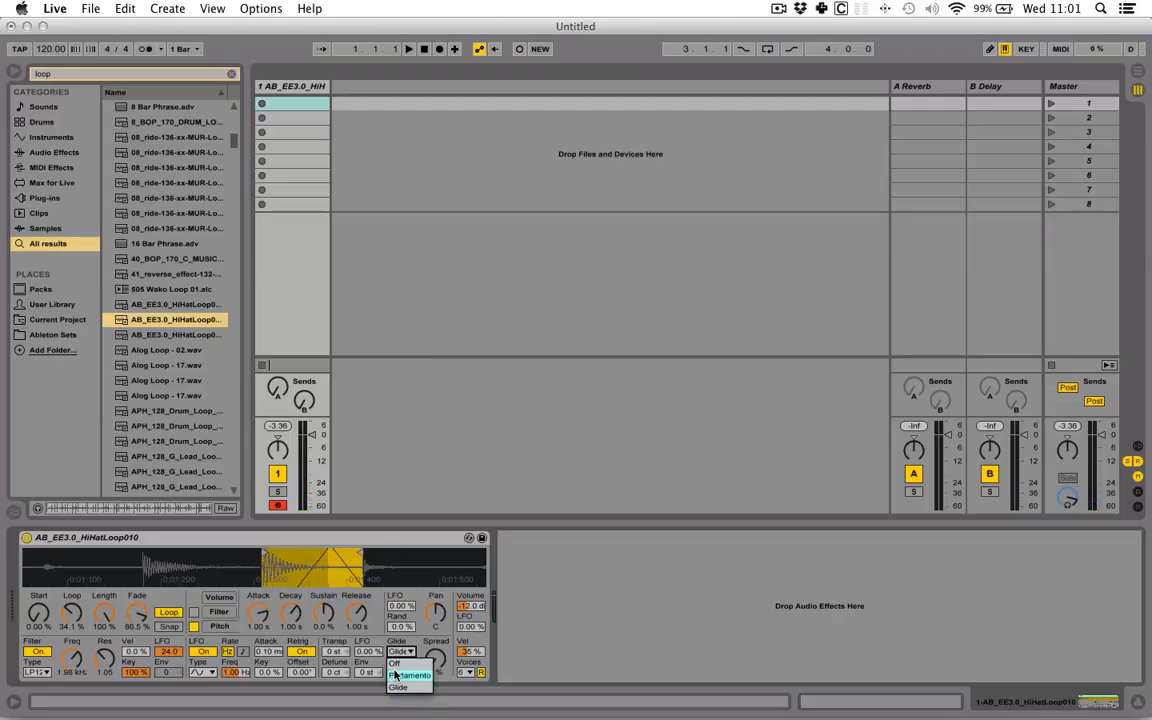
{"action": "left_click", "coordinate": [396, 676]}
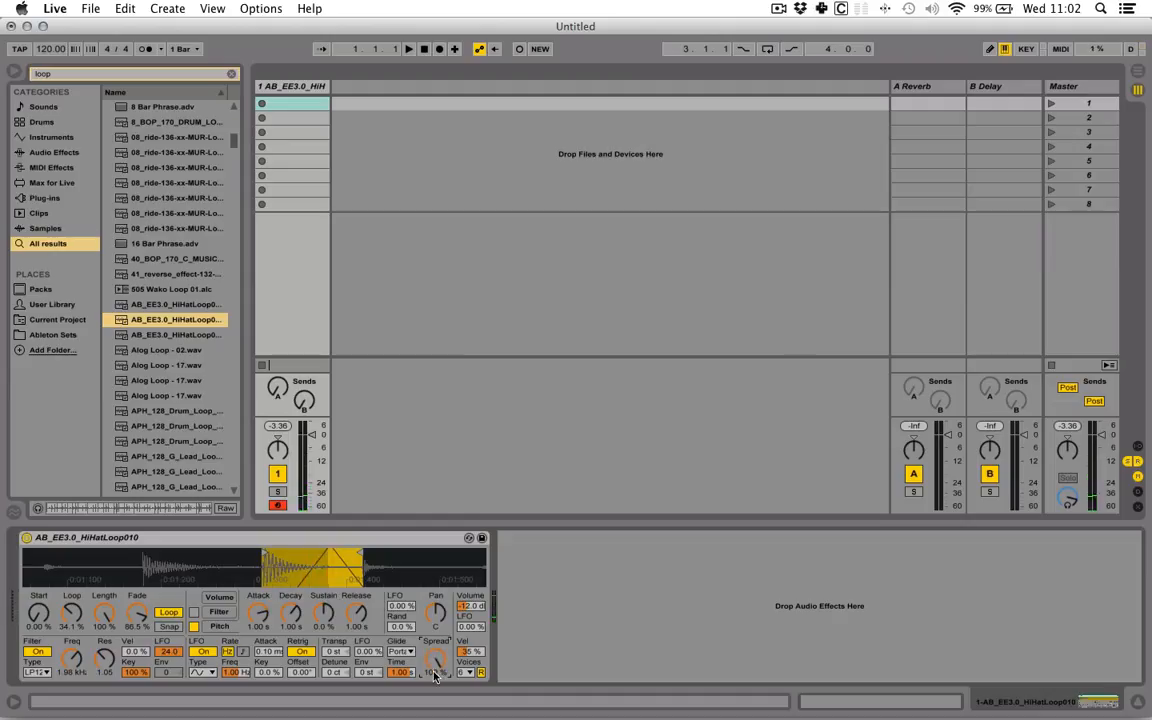
{"action": "left_click", "coordinate": [13, 705]}
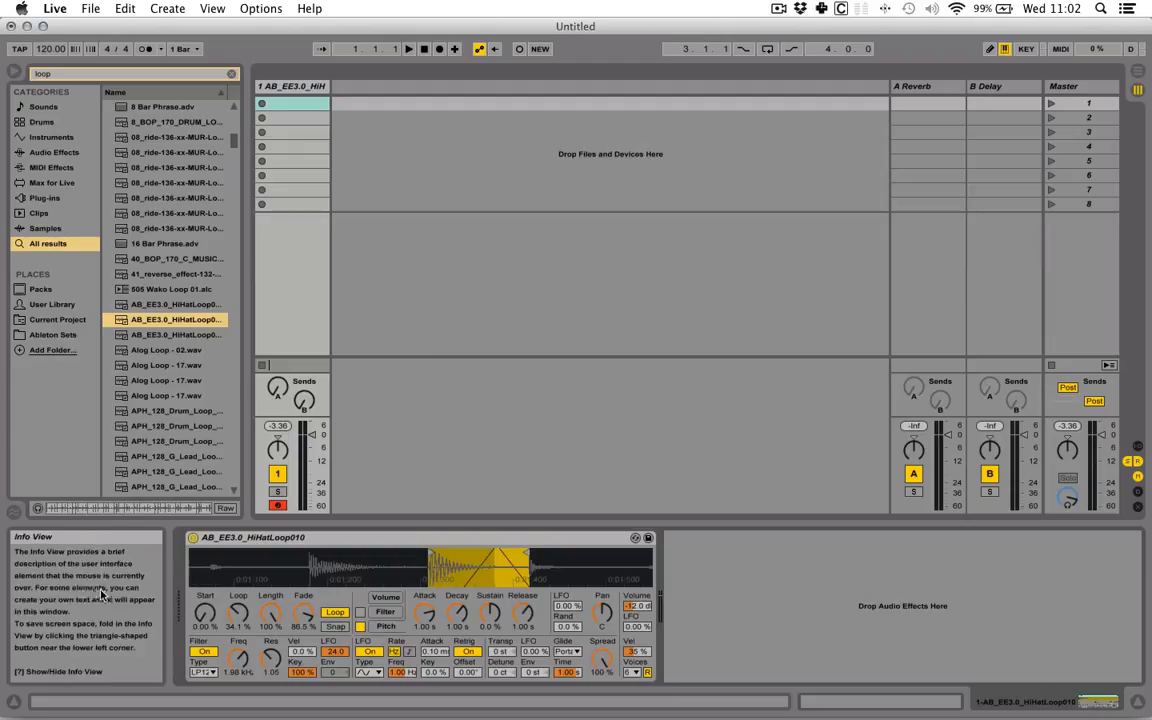
{"action": "left_click", "coordinate": [14, 702]}
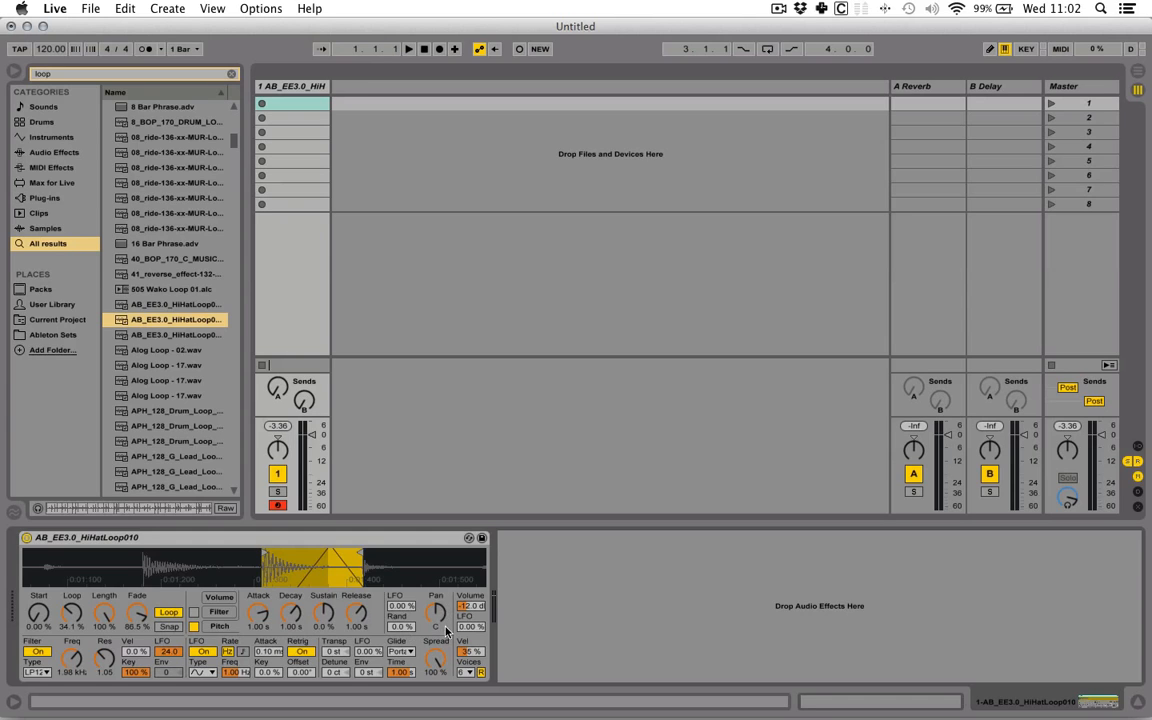
Try randomizing the pan position by 100%, returning the random amount to 0.0%
{"action": "left_click_drag", "start_coordinate": [437, 613], "coordinate": [437, 613]}
{"action": "left_click_drag", "start_coordinate": [402, 628], "coordinate": [402, 528]}
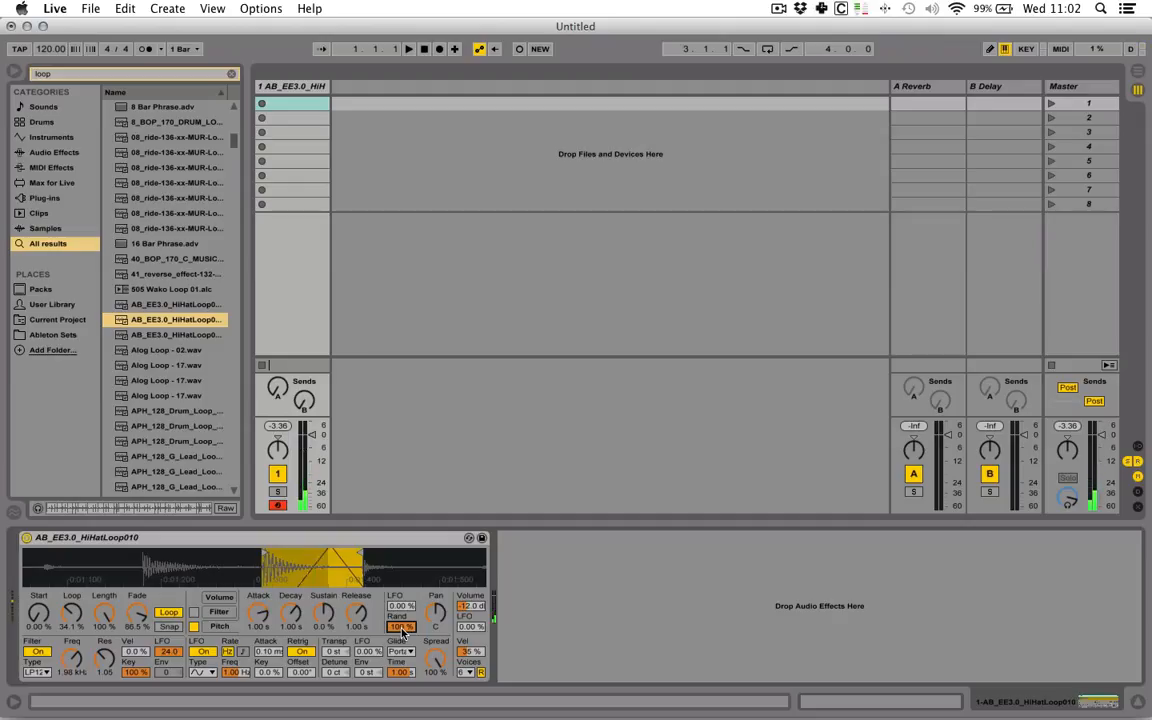
{"action": "left_click_drag", "start_coordinate": [402, 630], "coordinate": [402, 702]}
{"action": "left_click_drag", "start_coordinate": [402, 632], "coordinate": [402, 661]}
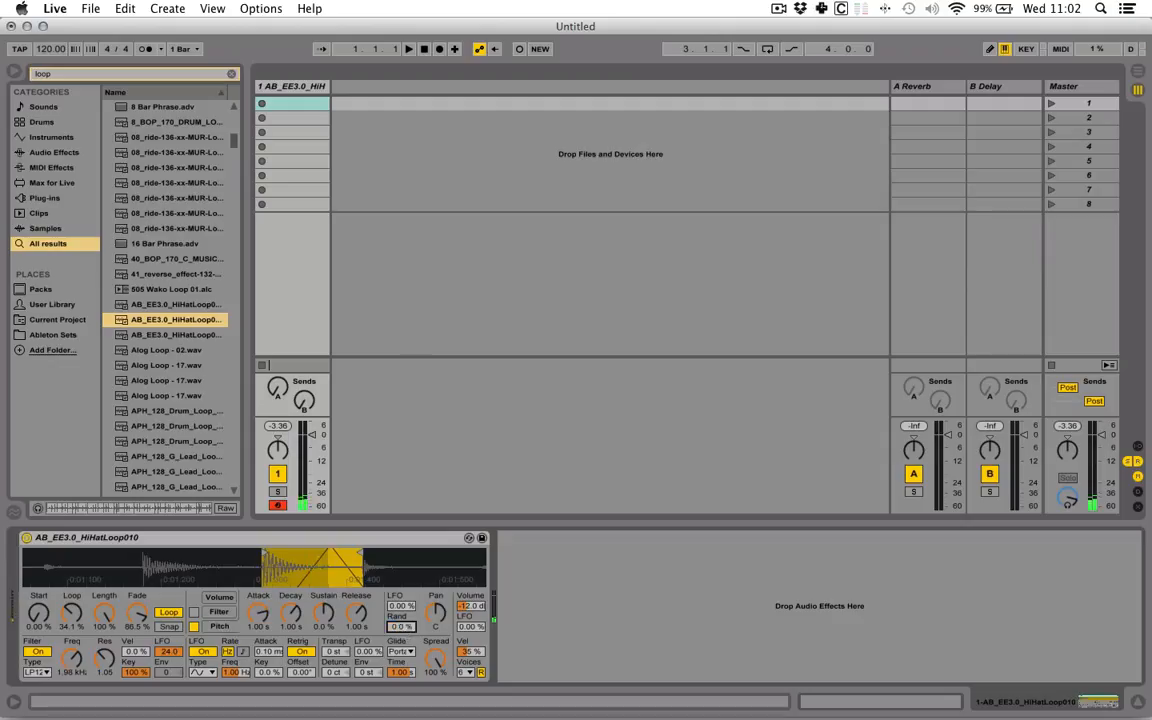
Try modulating the pan 100% with the LFO, set the LFO rate to 2.79 Hz, and return the pan modulation to 0.00%
{"action": "left_click", "coordinate": [407, 608]}
{"action": "left_click_drag", "start_coordinate": [402, 609], "coordinate": [402, 509]}
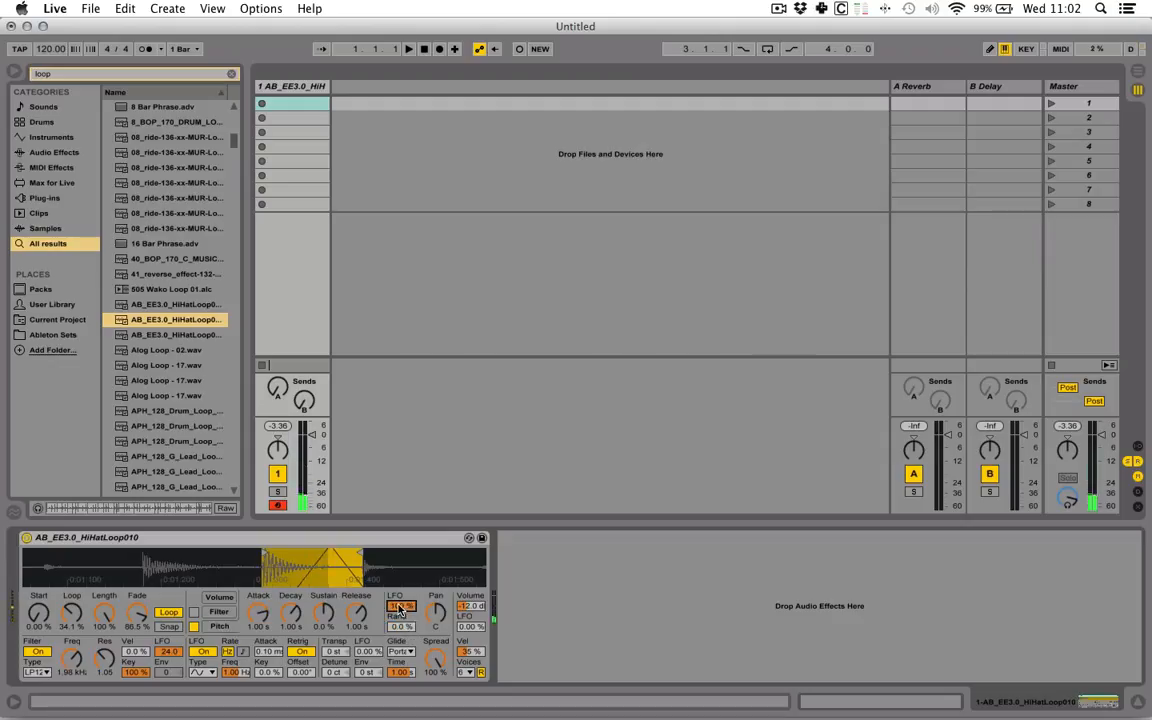
{"action": "left_click", "coordinate": [234, 673]}
{"action": "left_click_drag", "start_coordinate": [236, 678], "coordinate": [236, 648]}
{"action": "mouse_move", "coordinate": [236, 645]}
{"action": "left_mouse_down"}
{"action": "mouse_move", "coordinate": [236, 685]}
{"action": "mouse_move", "coordinate": [236, 645]}
{"action": "mouse_move", "coordinate": [236, 668]}
{"action": "left_mouse_up"}
{"action": "left_click_drag", "start_coordinate": [402, 608], "coordinate": [402, 700]}
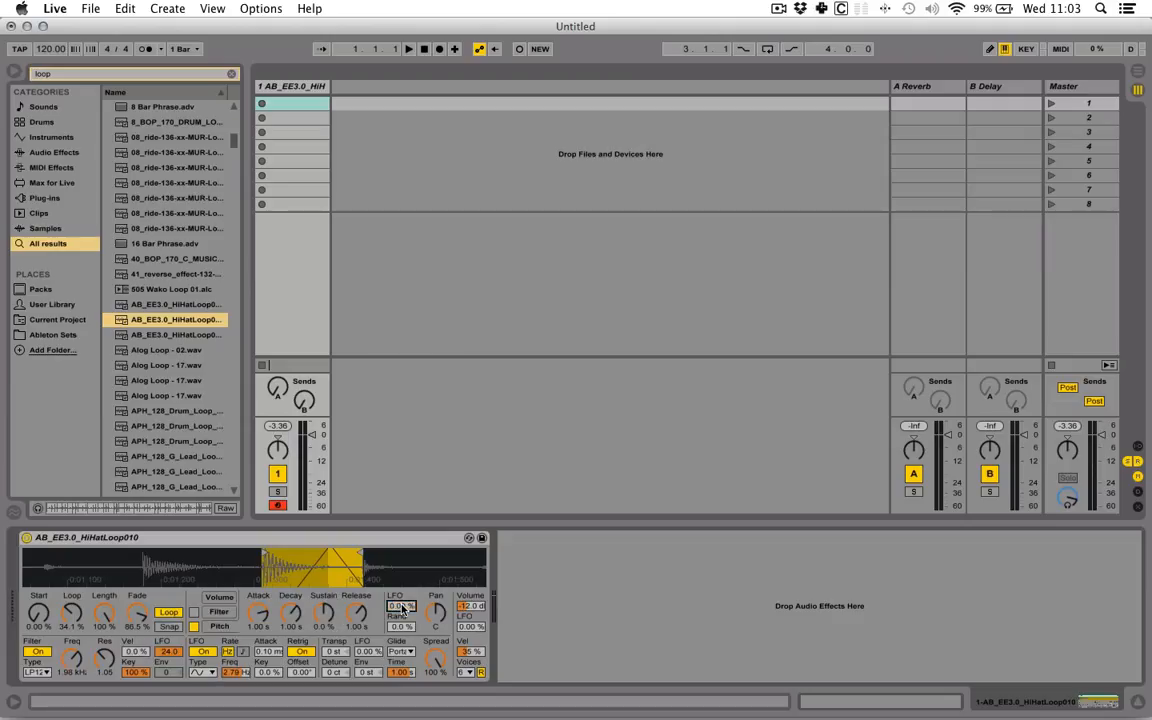
Set the LFO modulation of the volume to 100%
{"action": "left_click", "coordinate": [473, 607]}
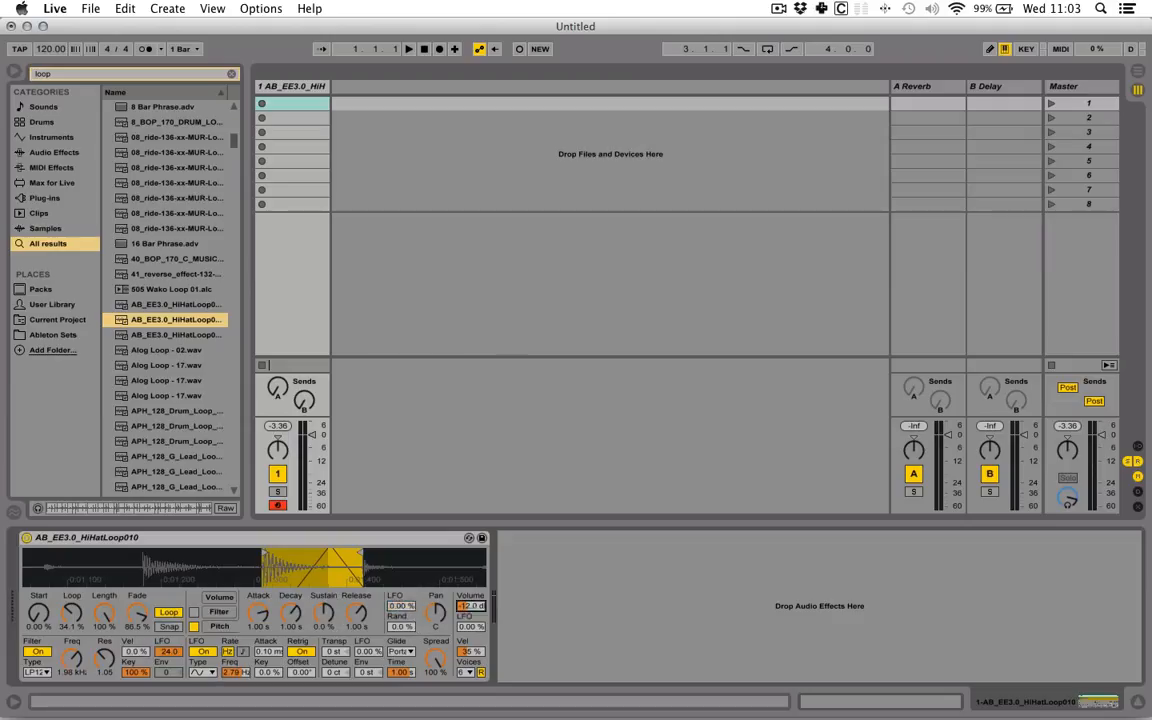
{"action": "left_click", "coordinate": [474, 628]}
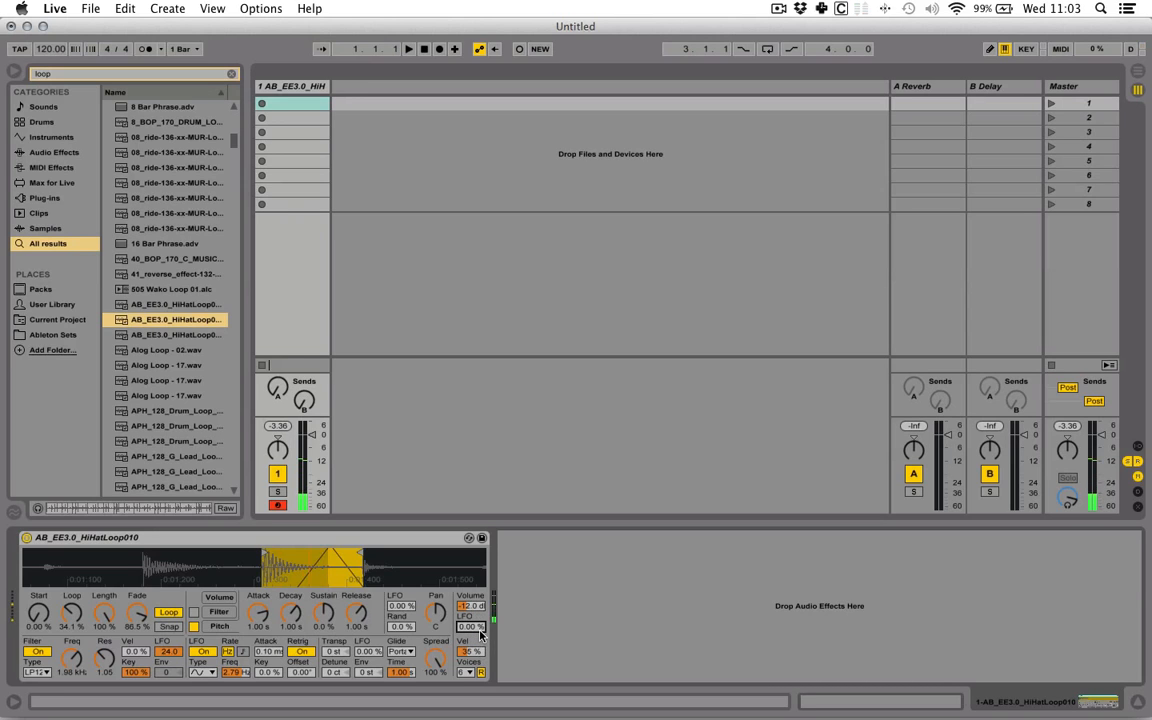
{"action": "left_click_drag", "start_coordinate": [479, 629], "coordinate": [479, 529]}
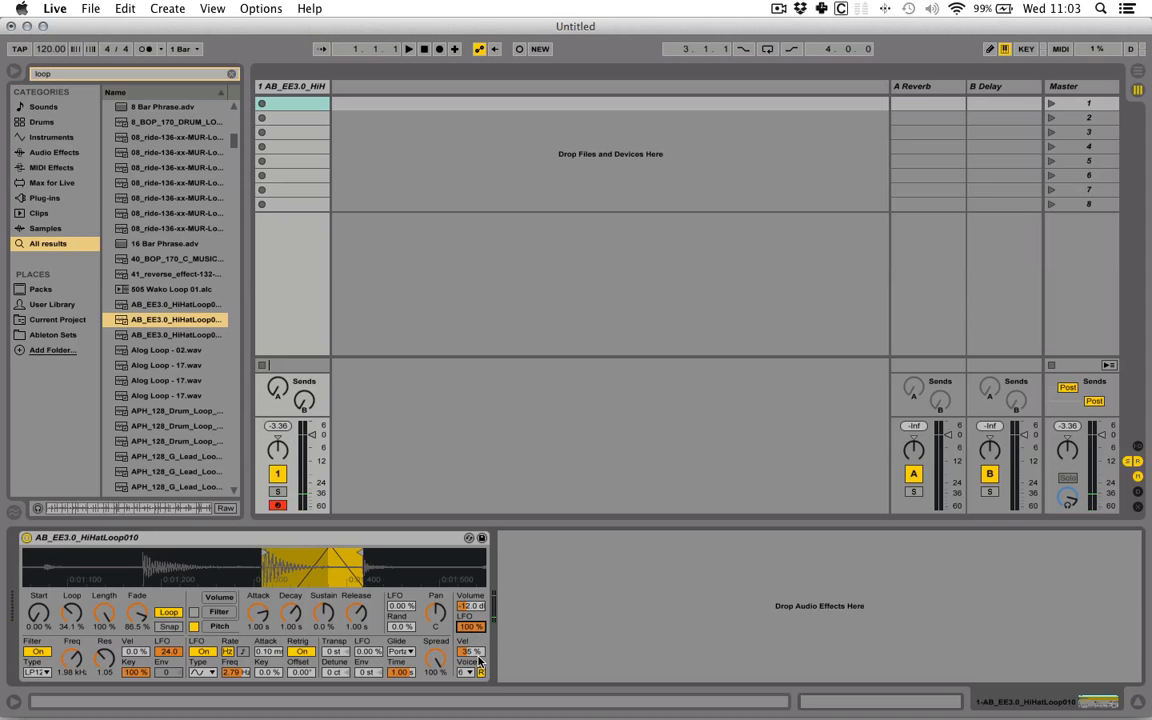
Try different velocity amounts for the volume, up to 100%, before returning to 35%
{"action": "left_click", "coordinate": [477, 653]}
{"action": "left_click_drag", "start_coordinate": [480, 654], "coordinate": [480, 695]}
{"action": "left_click_drag", "start_coordinate": [480, 654], "coordinate": [480, 635]}
{"action": "left_click_drag", "start_coordinate": [473, 652], "coordinate": [473, 591]}
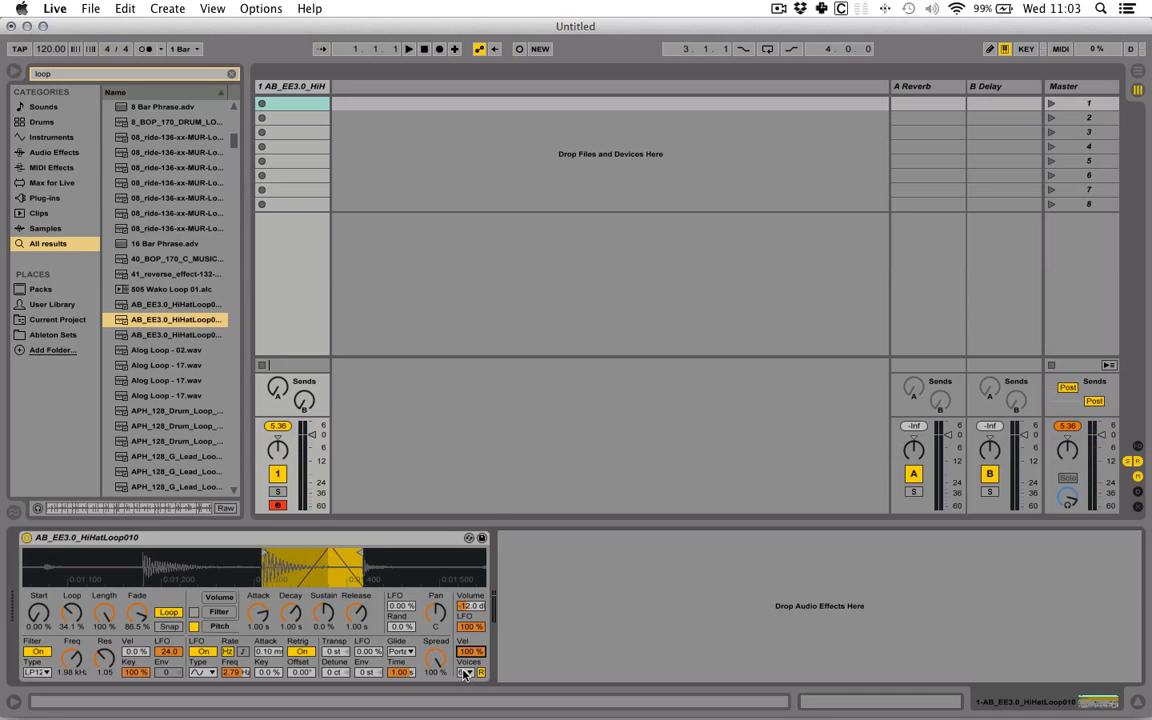
{"action": "left_click_drag", "start_coordinate": [471, 653], "coordinate": [471, 704]}
Look through the available voice counts up to 32, and switch the voice retrigger off and back on
{"action": "left_click", "coordinate": [471, 673]}
{"action": "left_click", "coordinate": [471, 673]}
{"action": "left_click", "coordinate": [468, 672]}
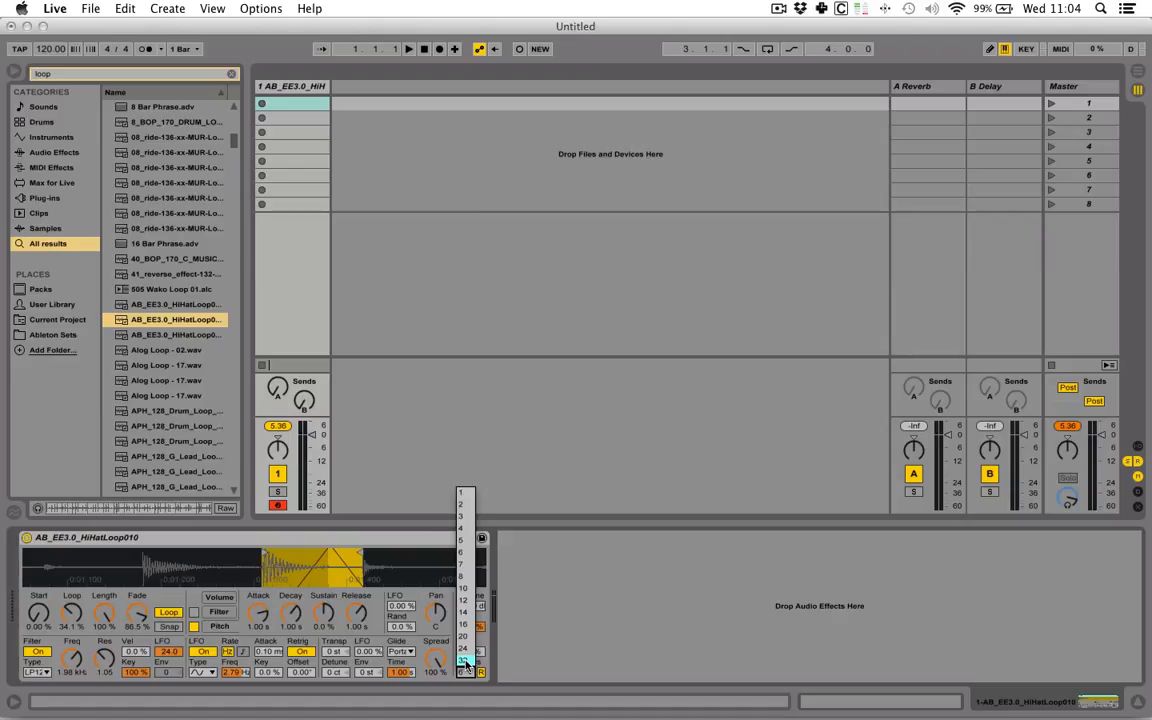
{"action": "left_click", "coordinate": [466, 663]}
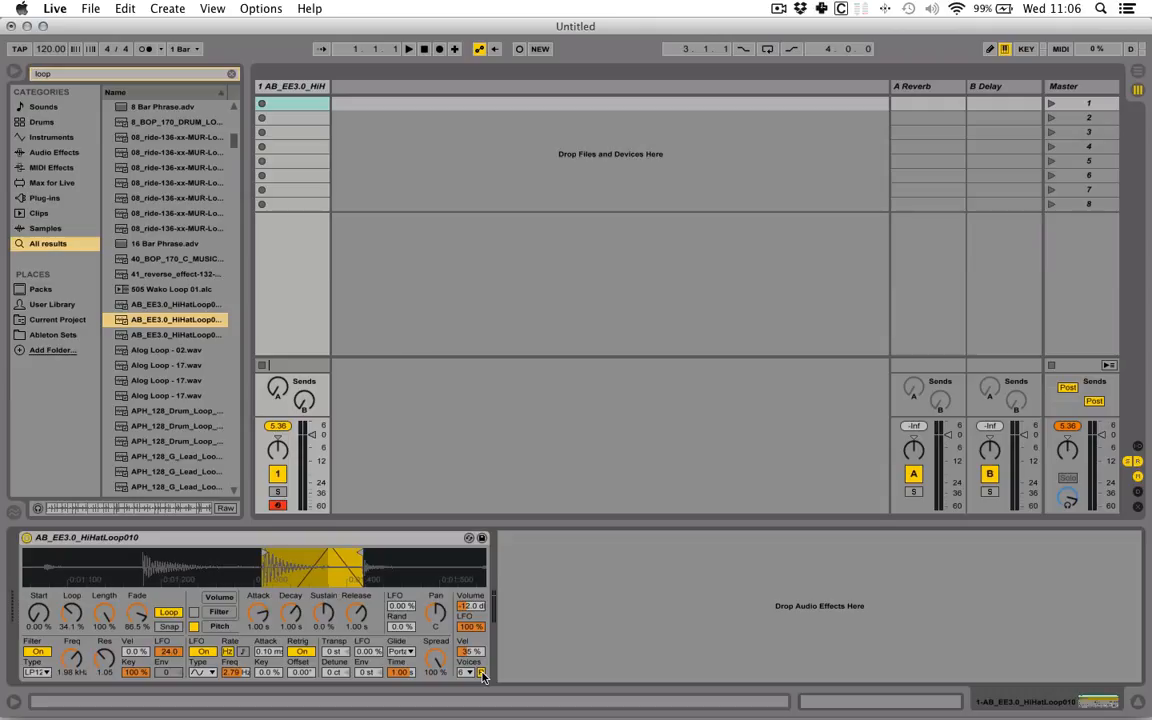
{"action": "left_click", "coordinate": [482, 674]}
{"action": "left_click", "coordinate": [482, 674]}
{"action": "left_click", "coordinate": [779, 9]}
{"action": "left_click", "coordinate": [800, 42]}
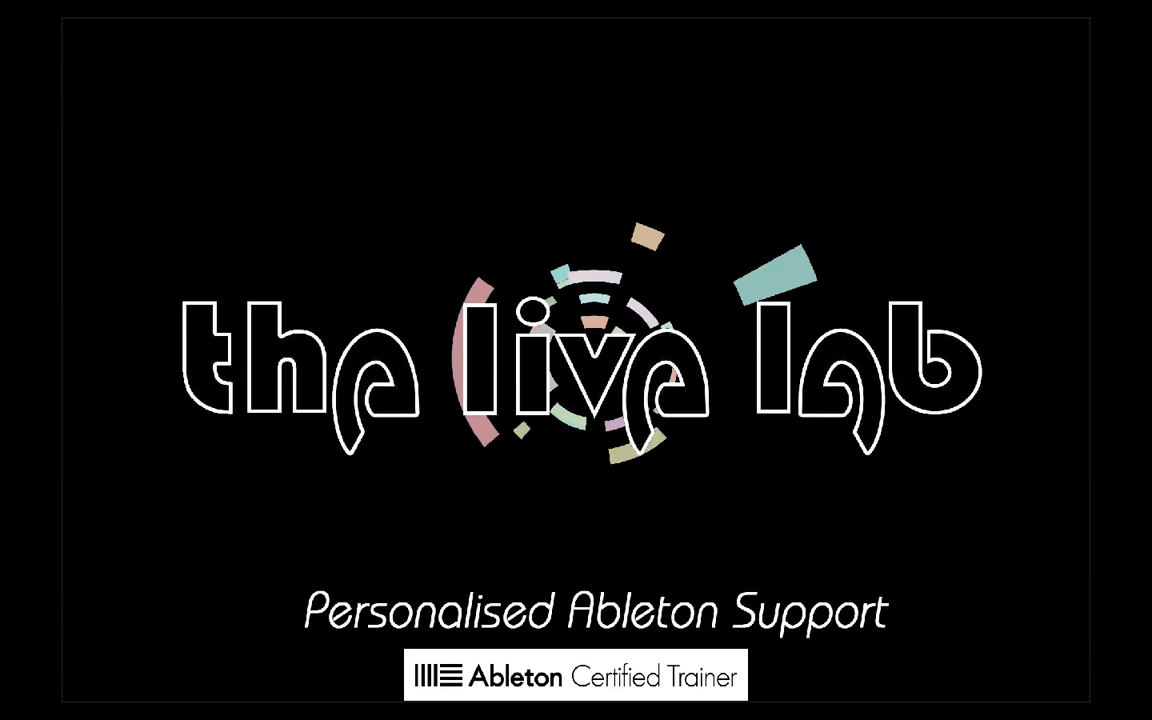